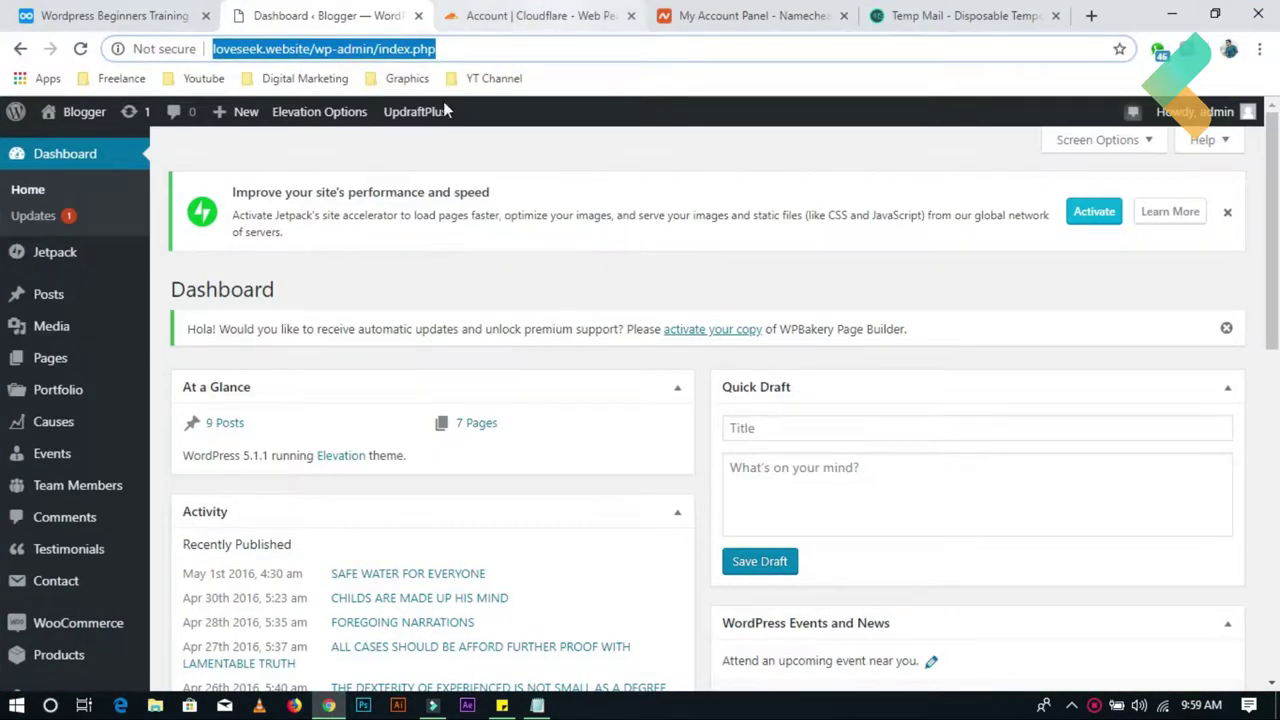
Step: Copy only the domain loveseek.website from the WordPress dashboard's address
click(305, 48)
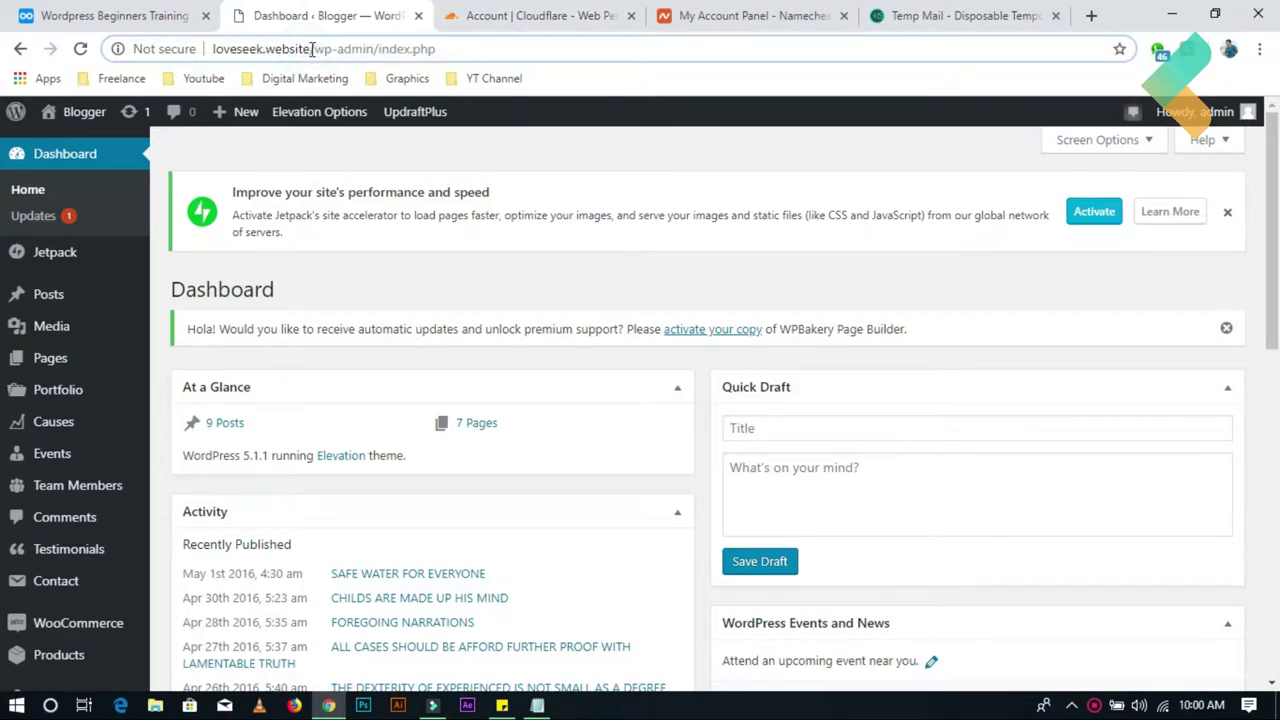
drag(311, 50, 195, 48)
right_click(232, 55)
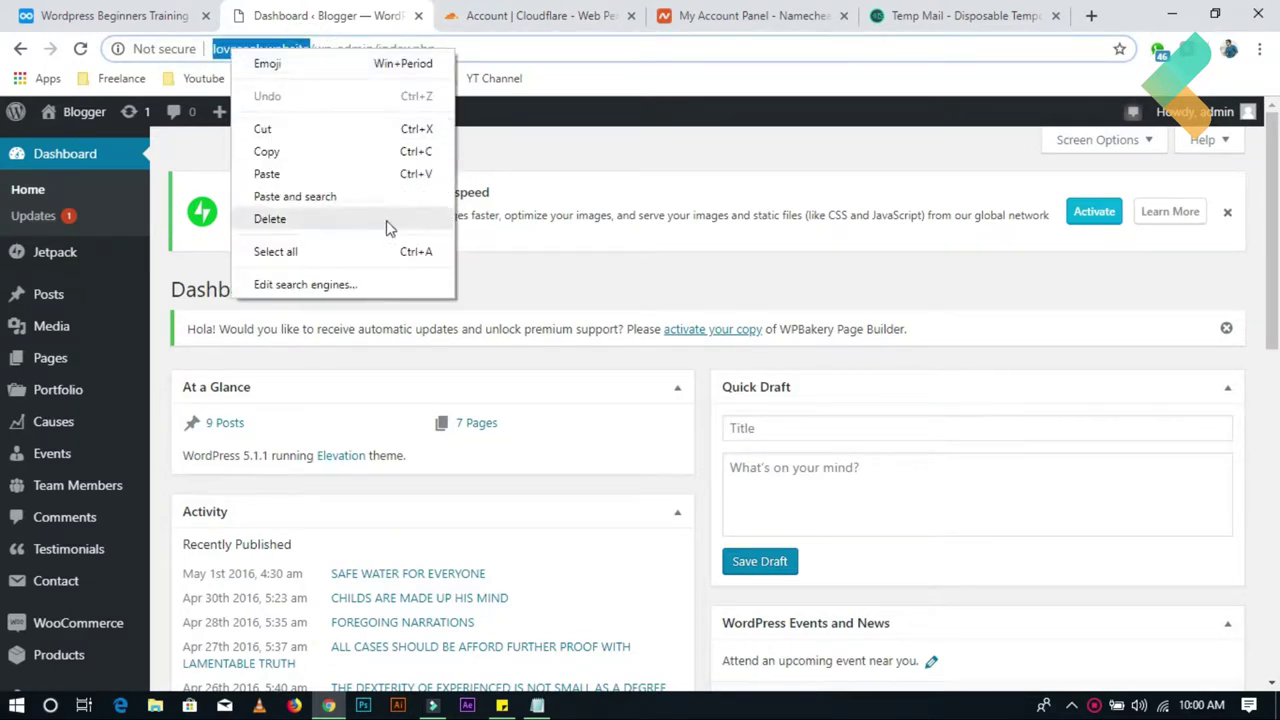
click(366, 150)
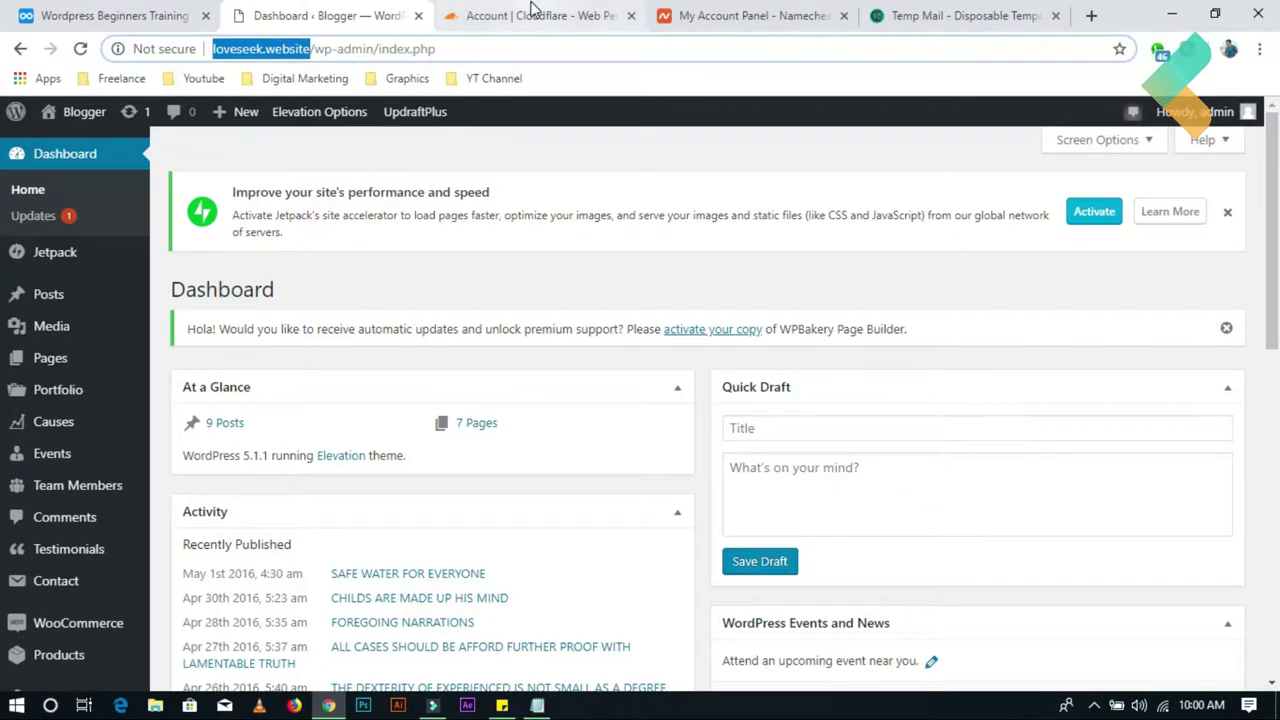
Step: Search Google for gtmetrix in a new browser tab
click(1092, 16)
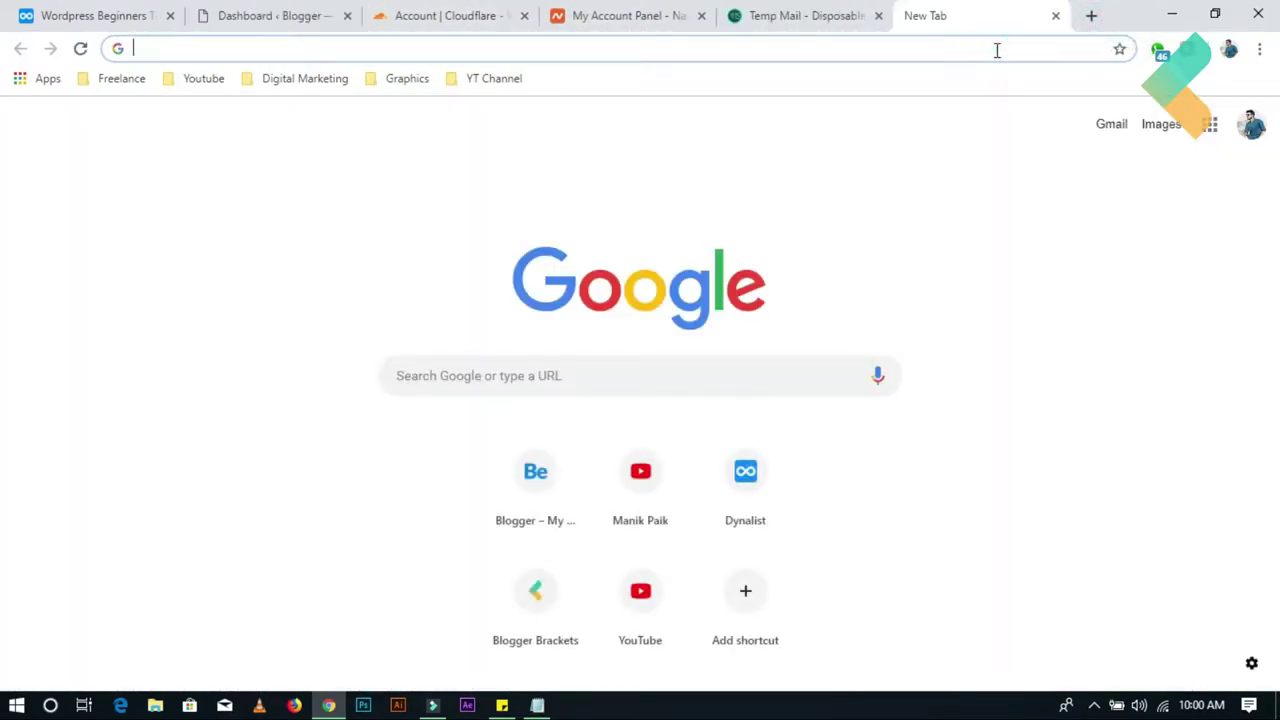
text(gt)
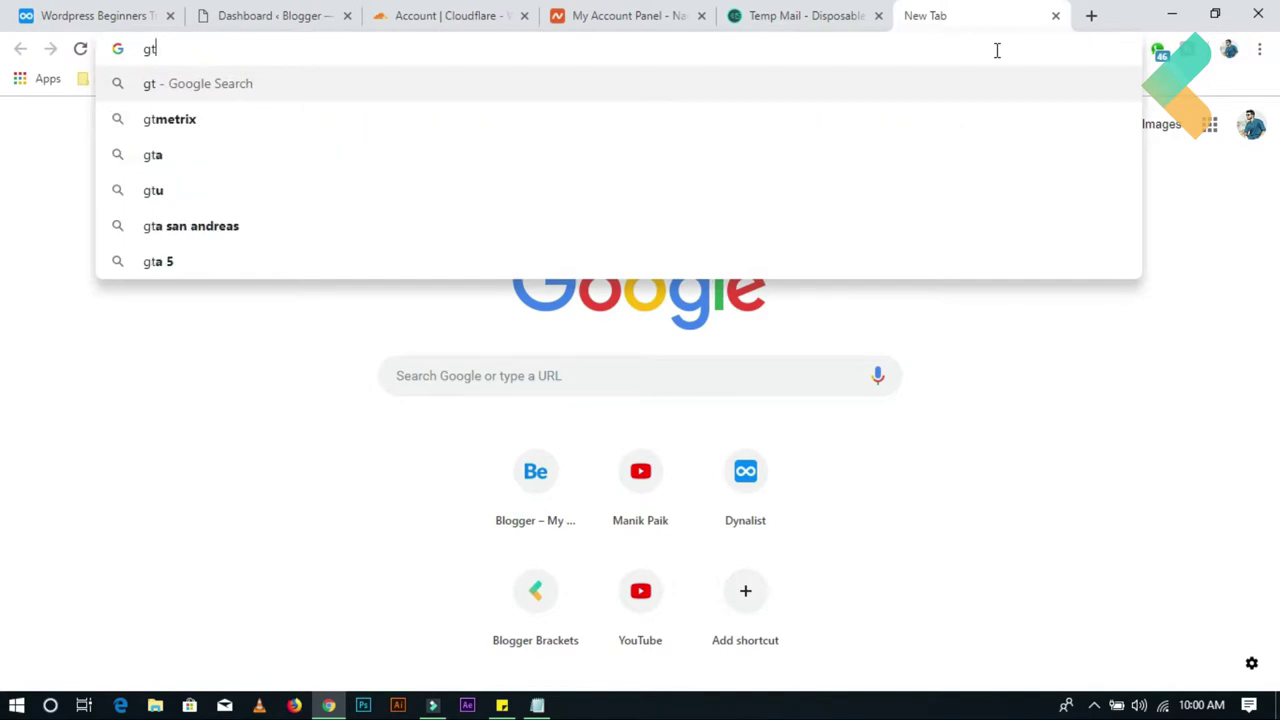
key(Down)
key(Return)
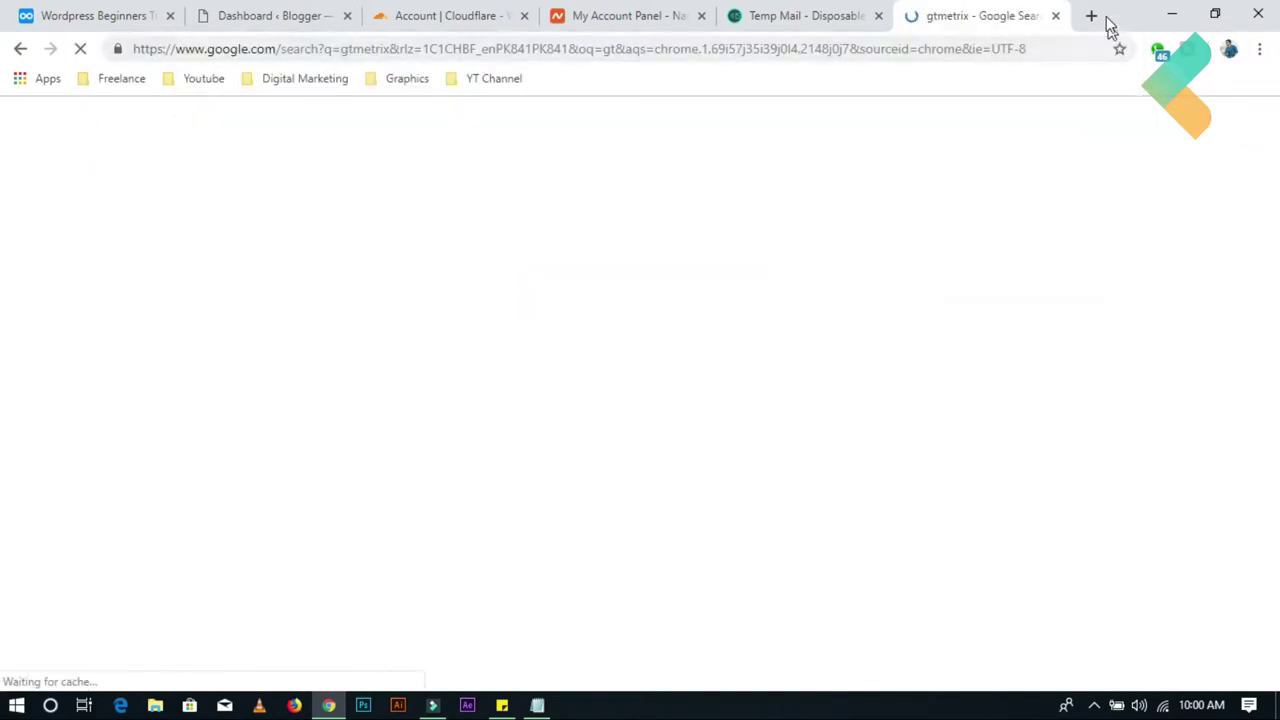
Step: Search Google for "google page speed" in another new browser tab
click(1092, 17)
text(g)
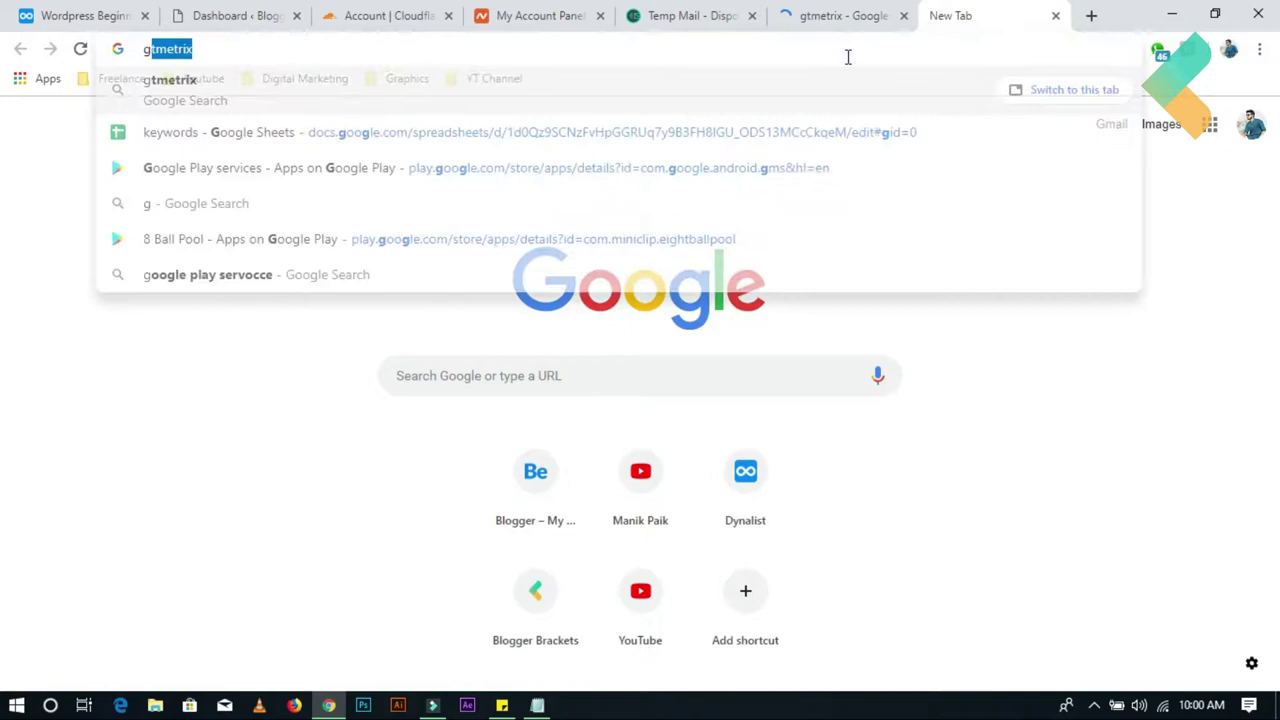
text(oogle page speed)
key(Return)
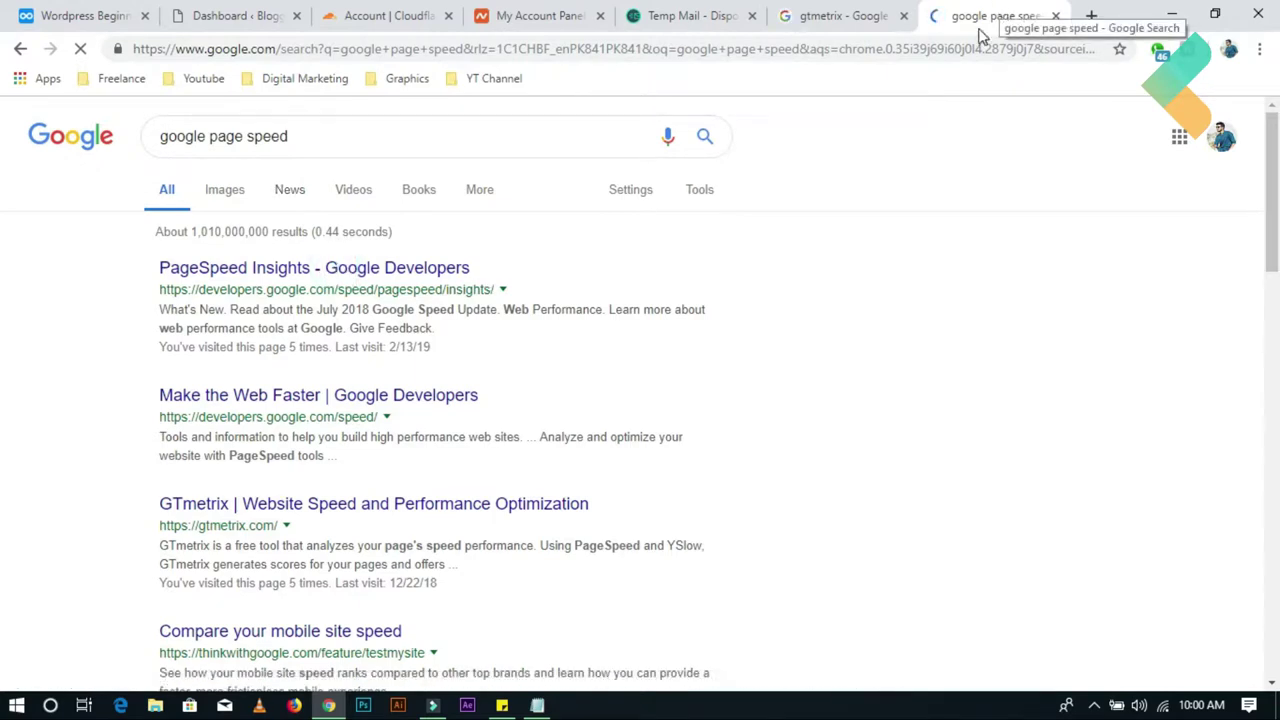
Step: Open the GTmetrix site from its search results and start an analysis of the copied domain loveseek.website
click(860, 20)
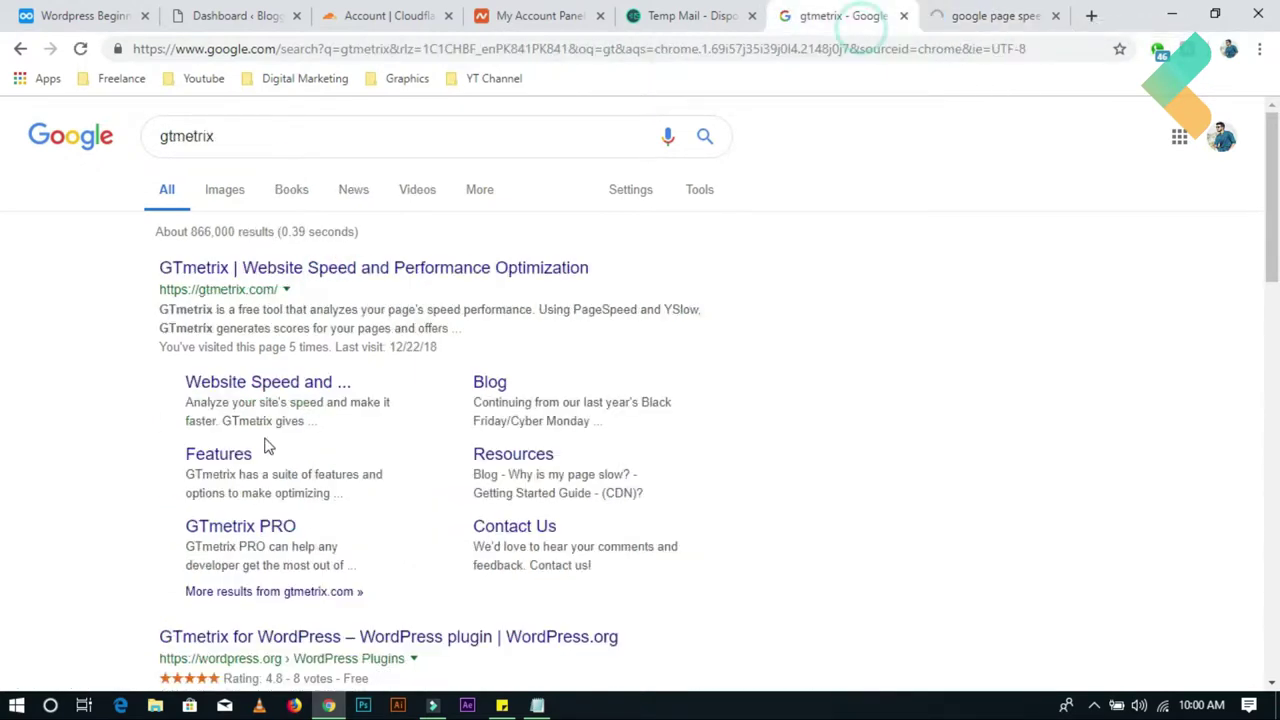
click(333, 262)
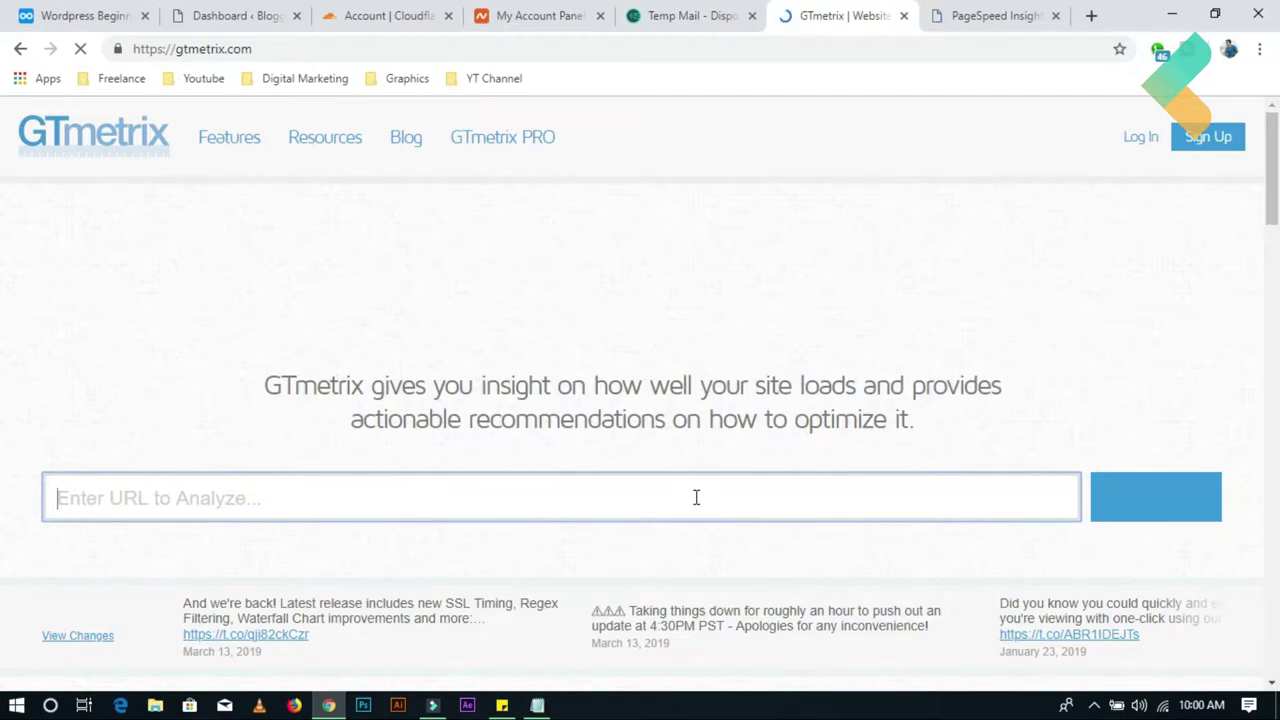
key(ctrl+v)
click(1160, 500)
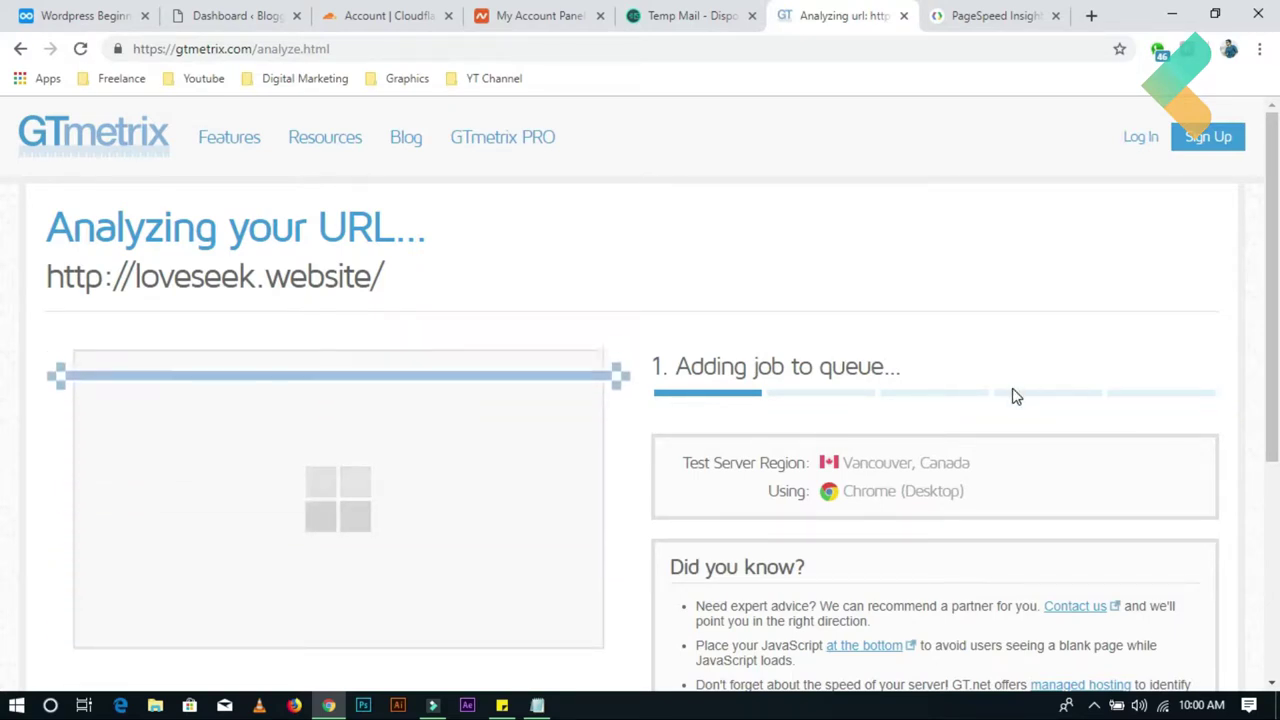
click(983, 17)
click(534, 283)
key(ctrl+v)
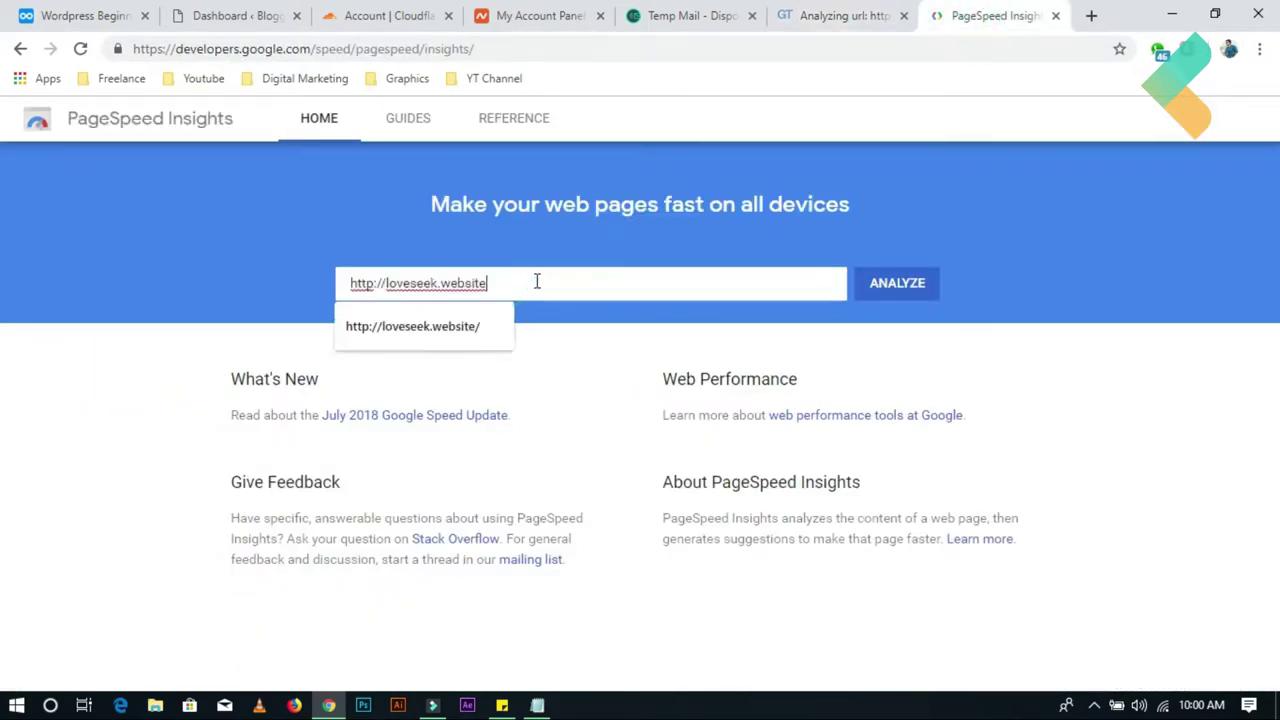
click(912, 280)
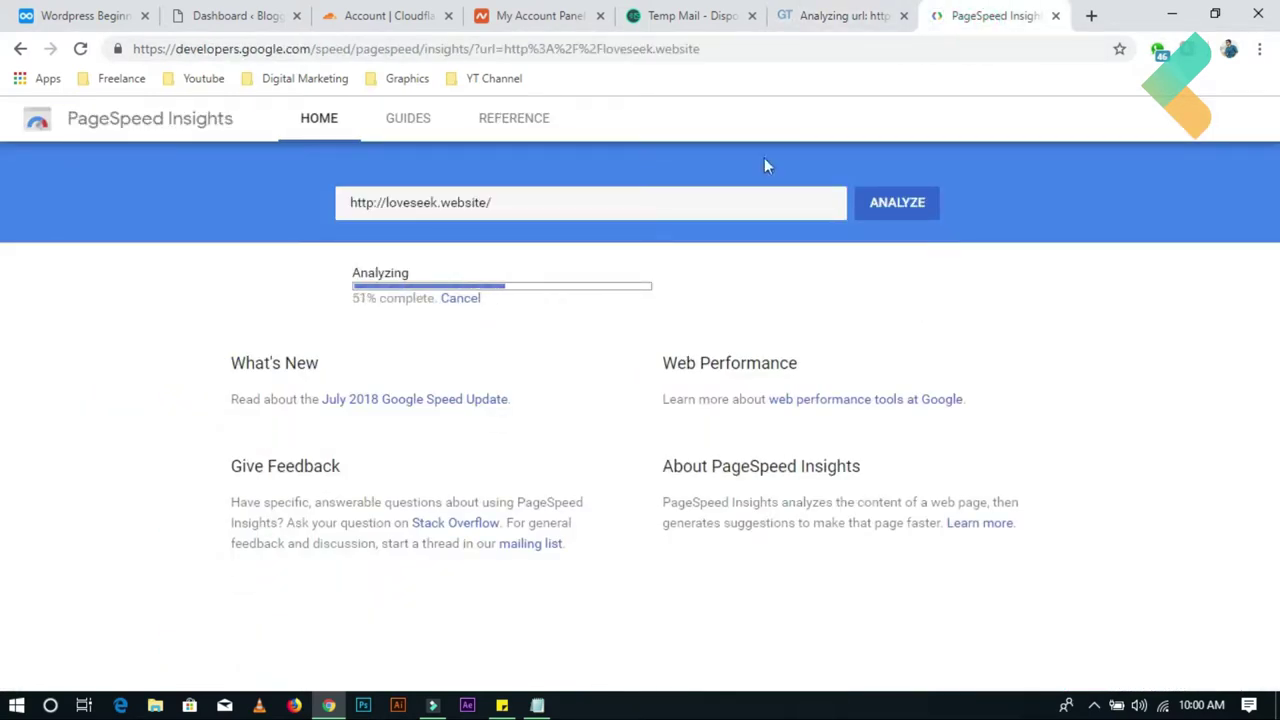
Step: Check the progress of the running GTmetrix and PageSpeed Insights analyses in turn
click(829, 17)
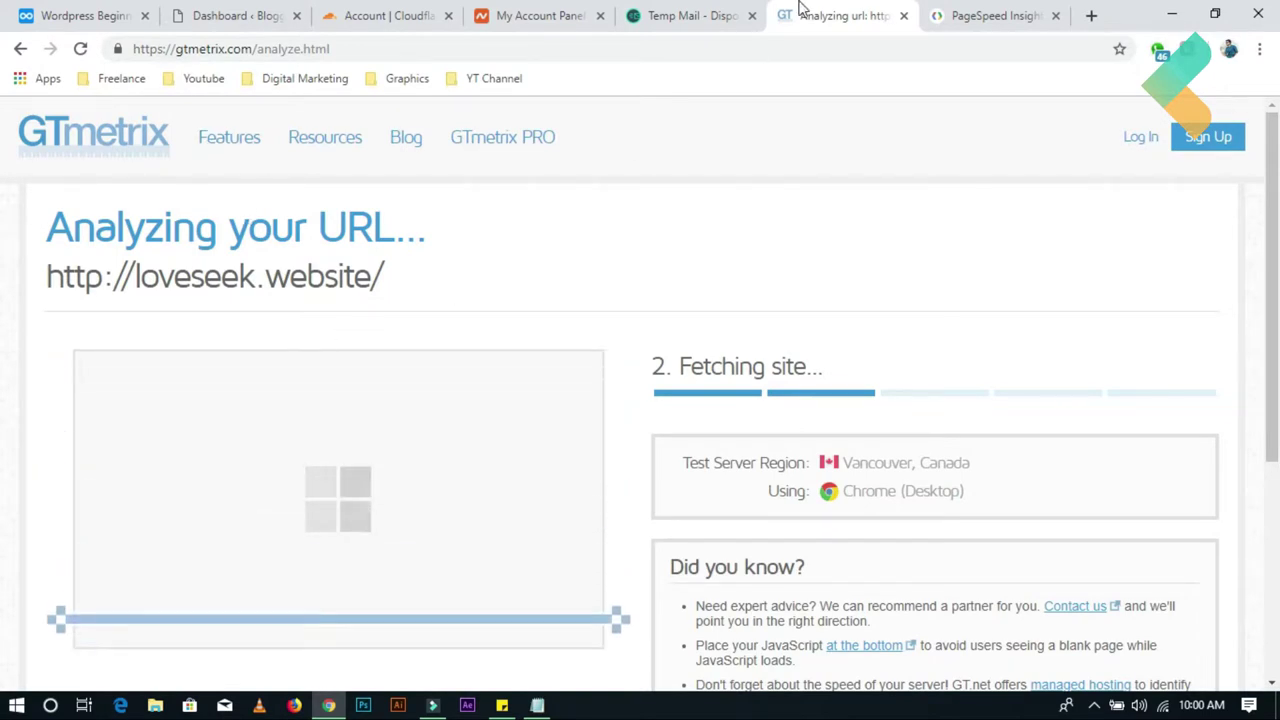
click(965, 15)
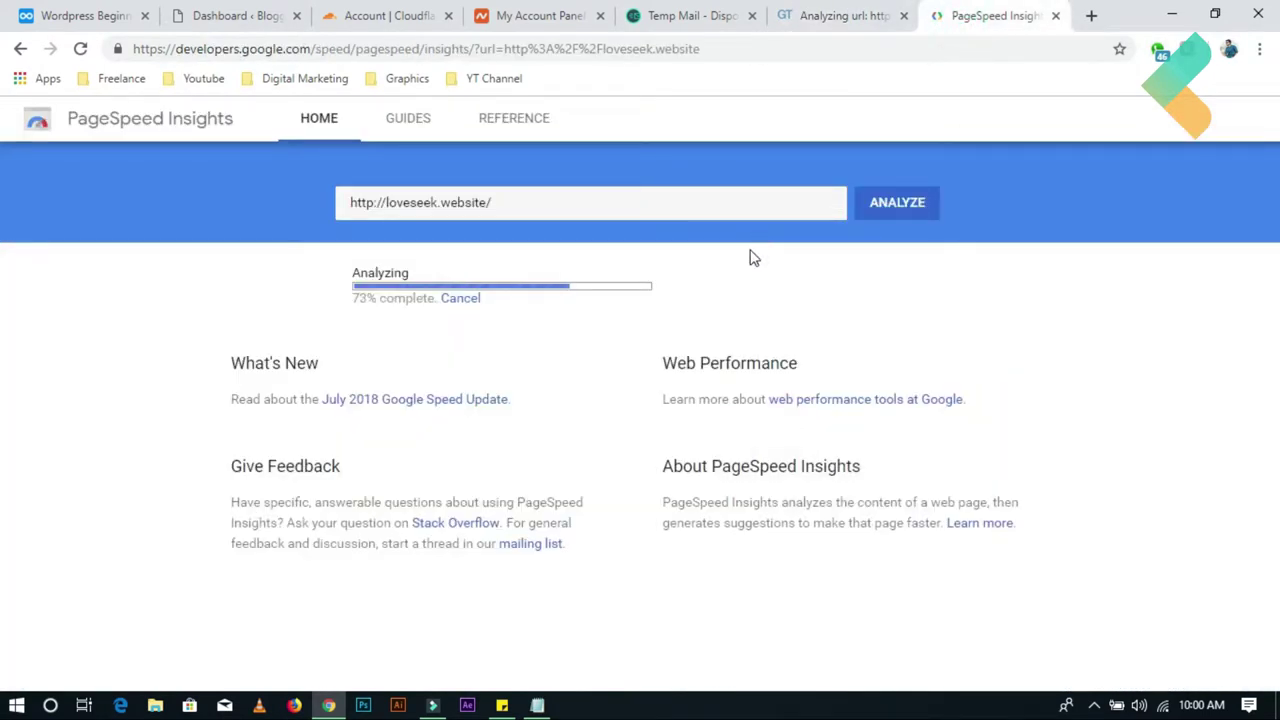
click(814, 15)
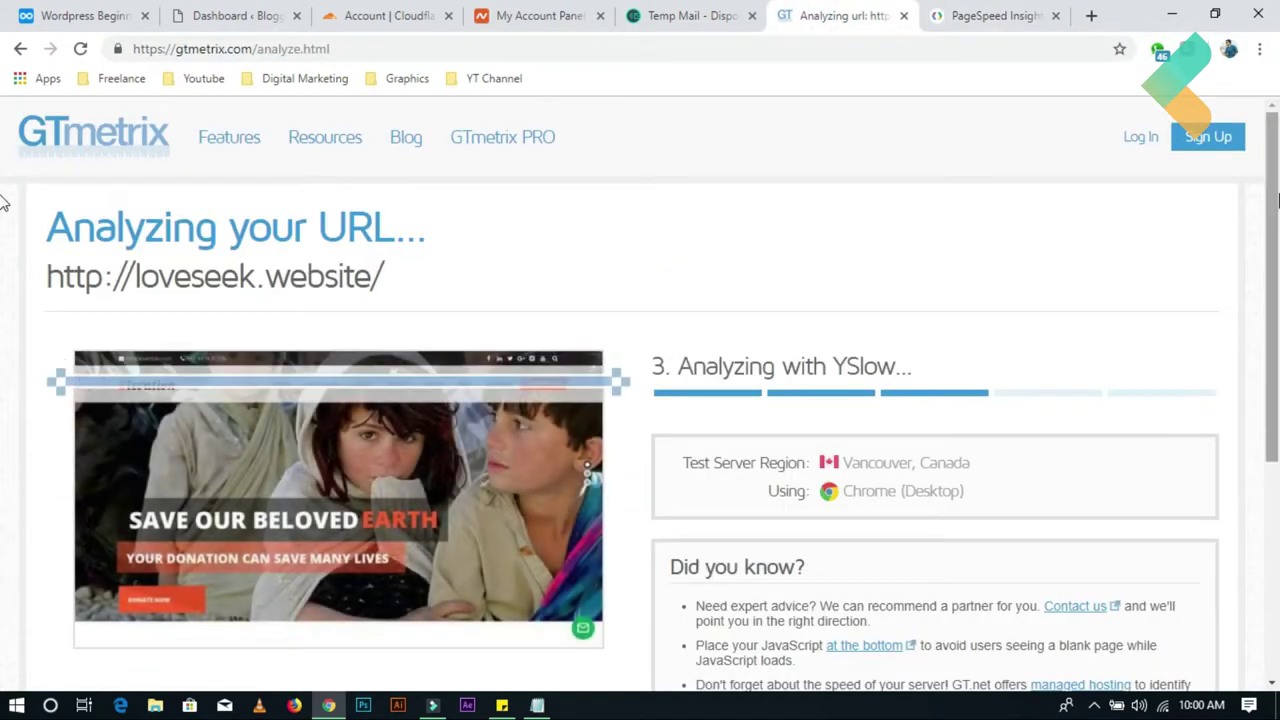
scroll(3, 286, down, 3)
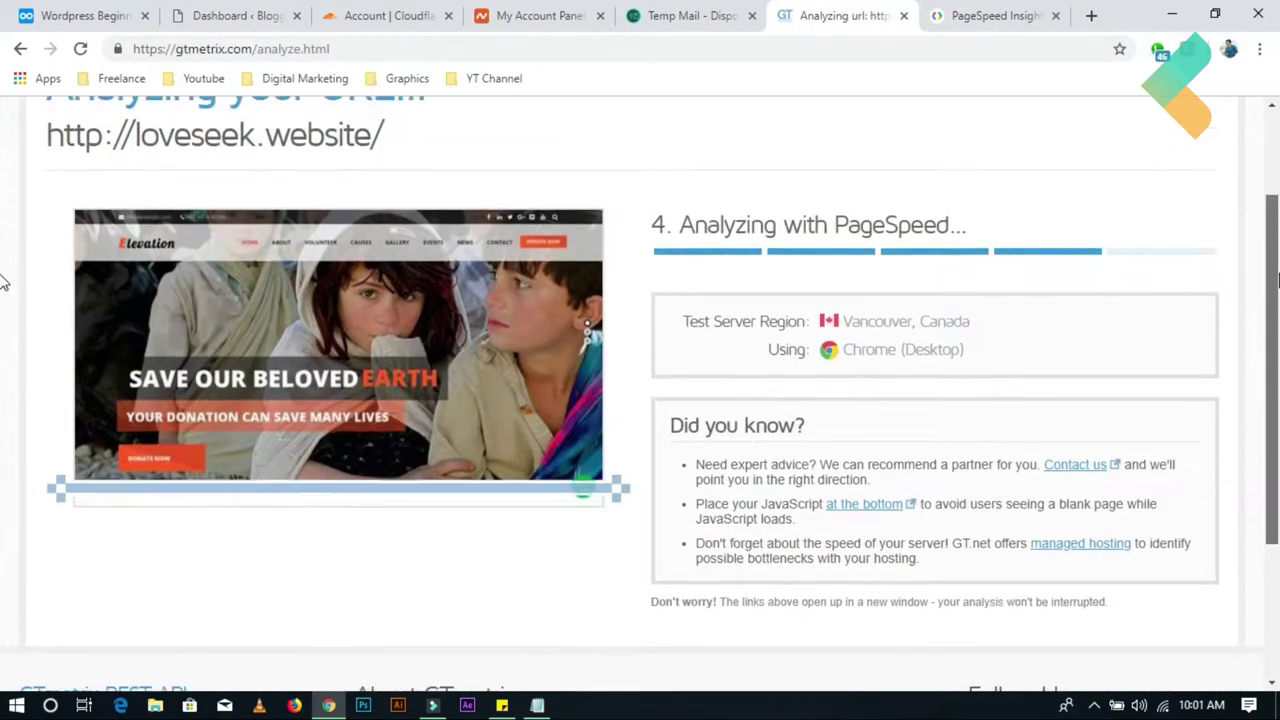
scroll(186, 214, up, 3)
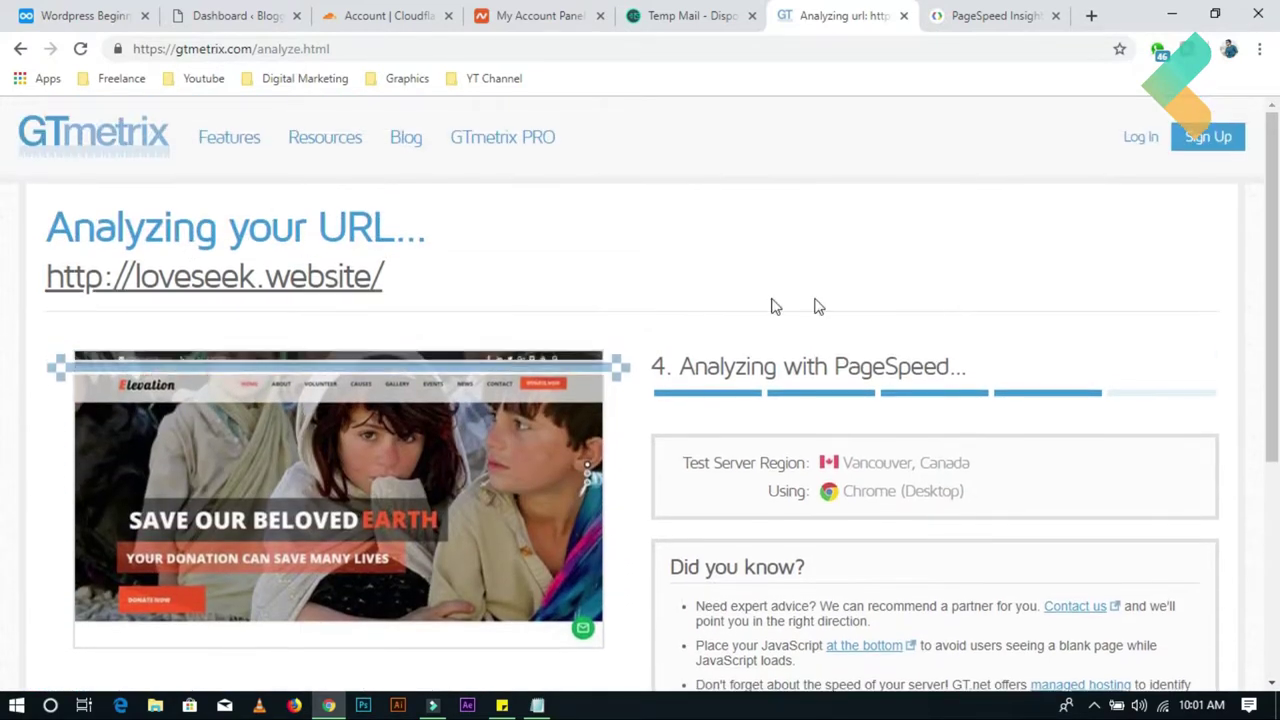
scroll(589, 306, down, 4)
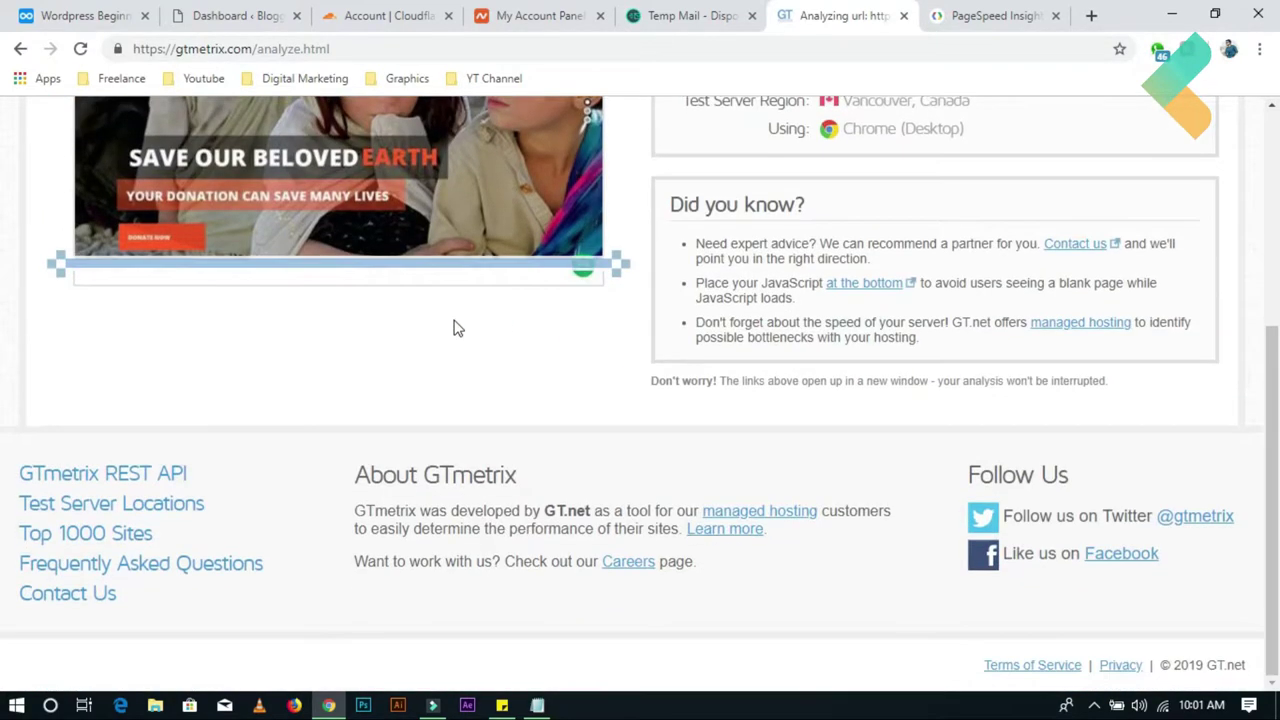
scroll(457, 329, up, 4)
click(990, 15)
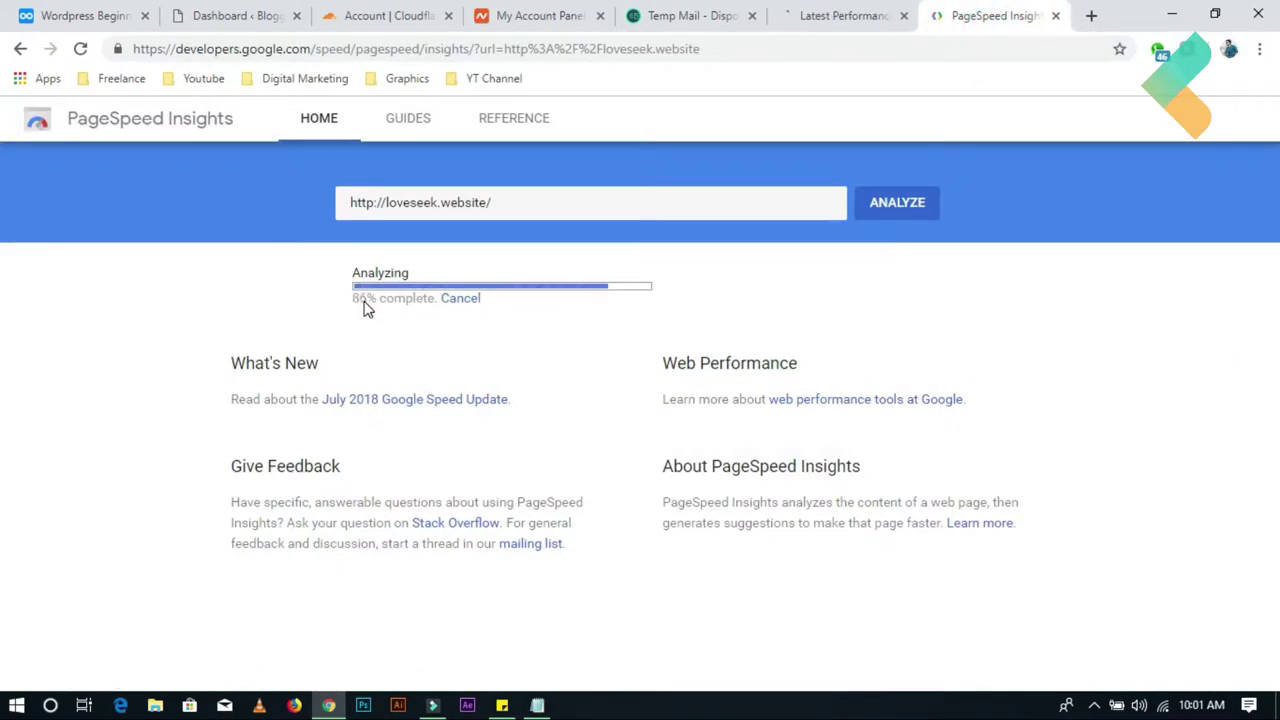
Step: Examine the GTmetrix report's performance scores, fully loaded time and list of PageSpeed recommendations
click(845, 15)
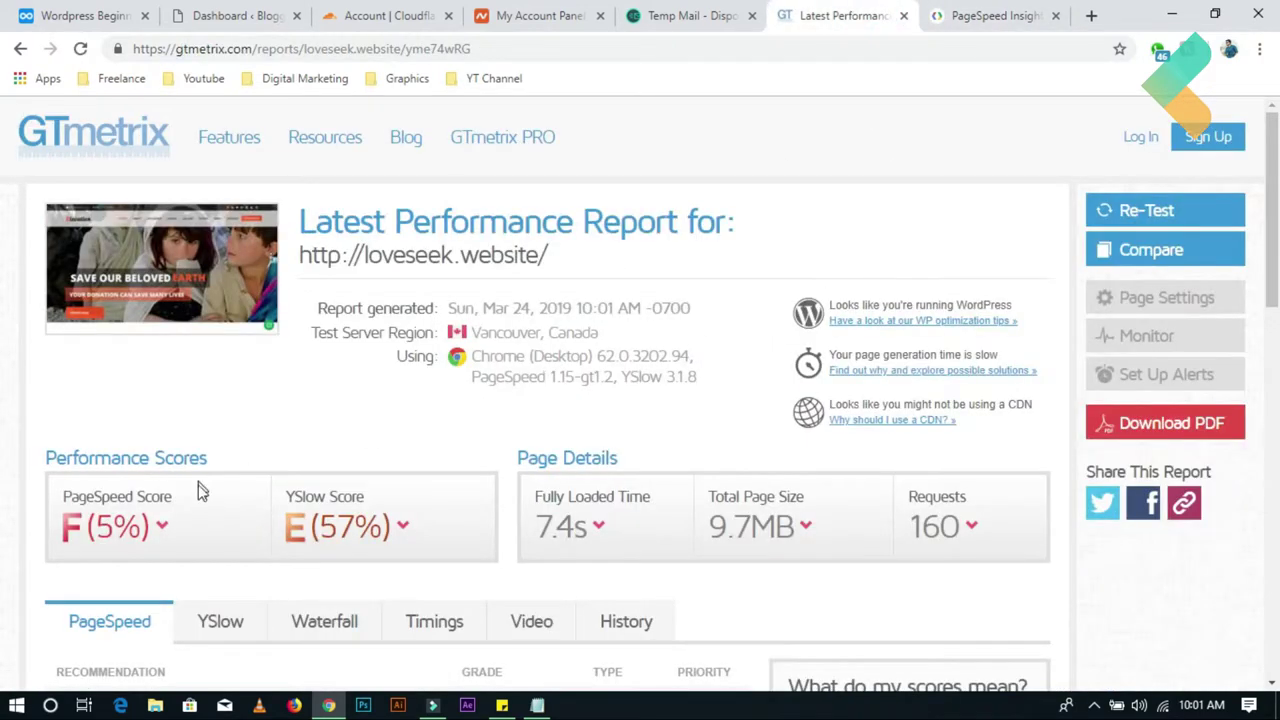
scroll(197, 490, down, 1)
drag(71, 400, 96, 433)
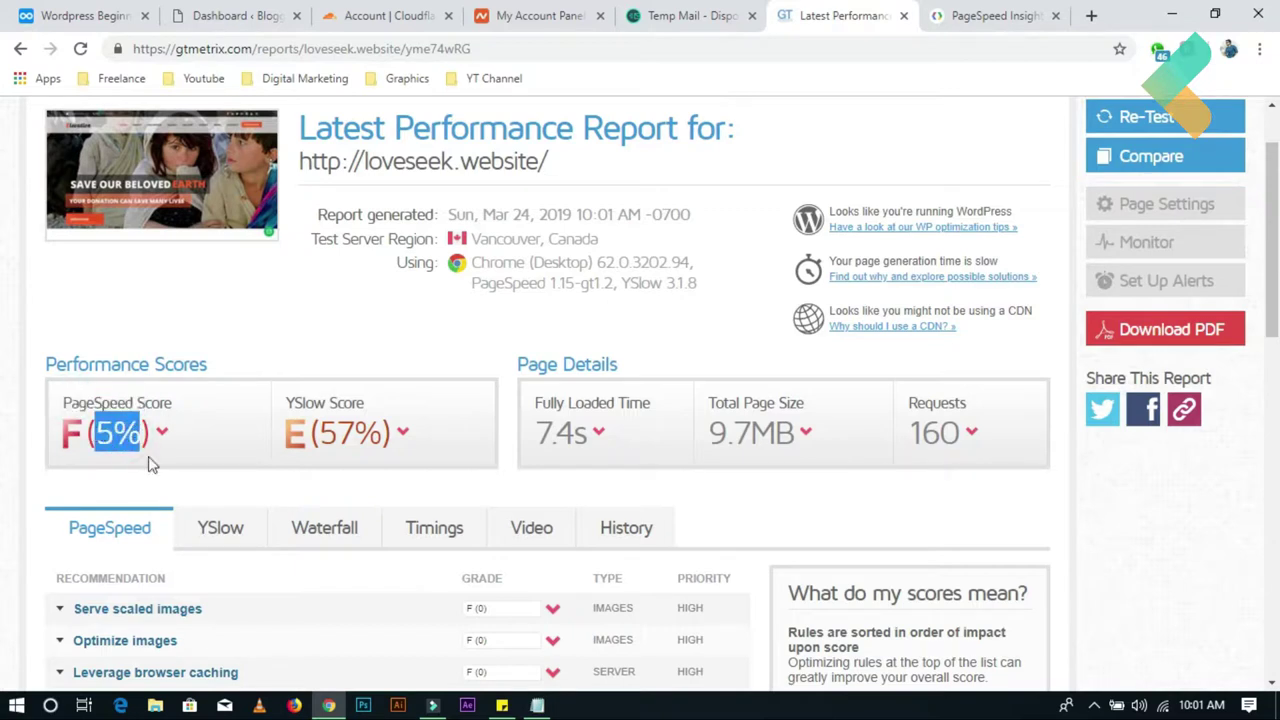
double_click(344, 432)
click(504, 447)
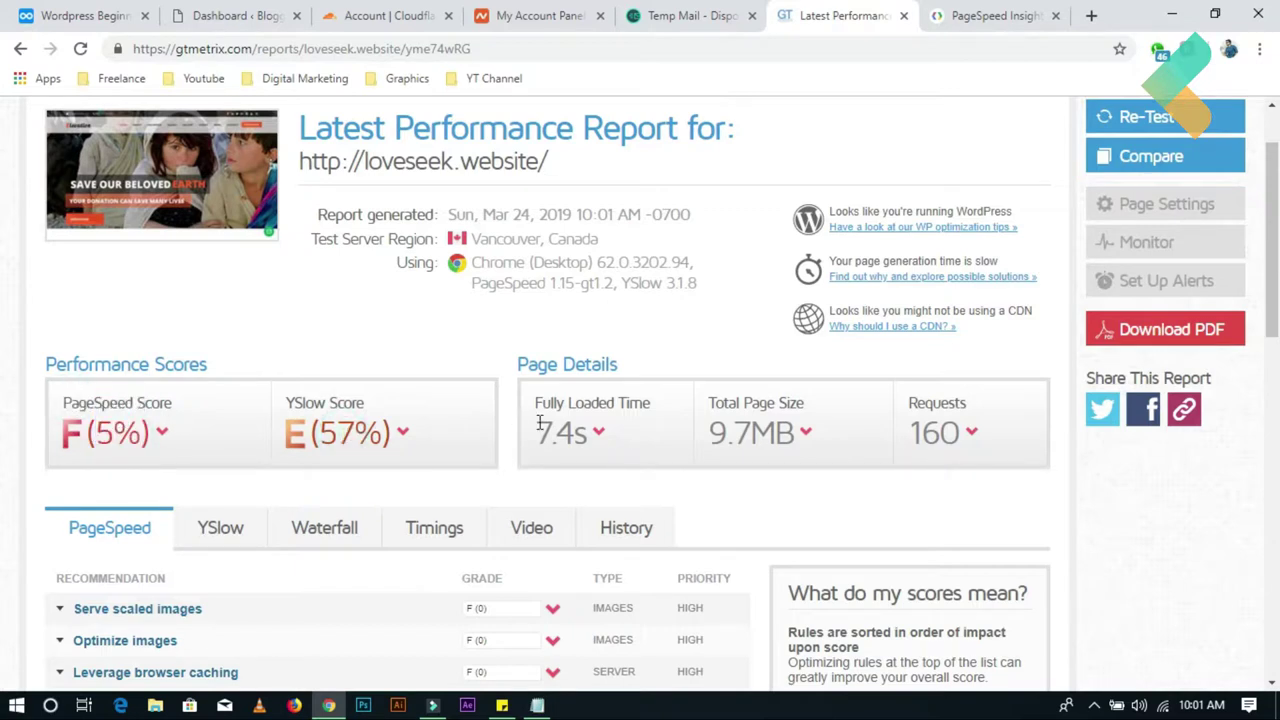
mouse_move(550, 432)
mouse_down()
mouse_move(613, 447)
mouse_move(533, 415)
mouse_up()
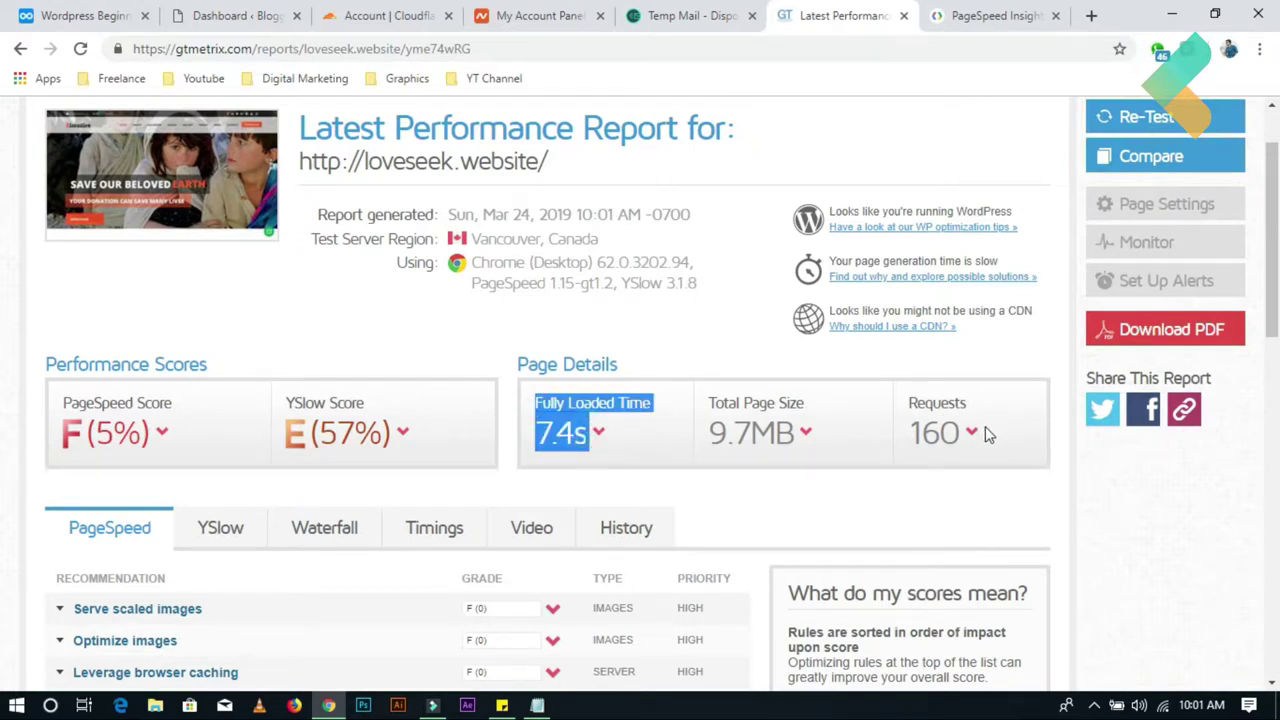
scroll(985, 426, down, 10)
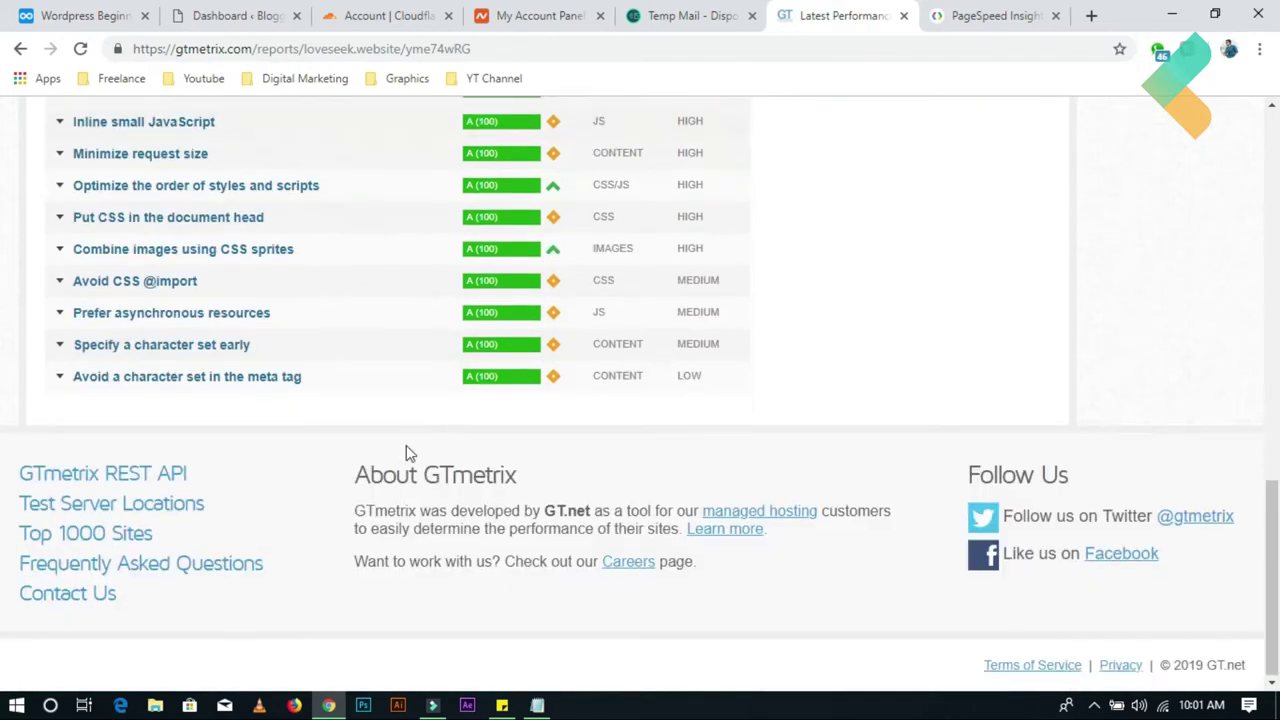
scroll(490, 424, up, 10)
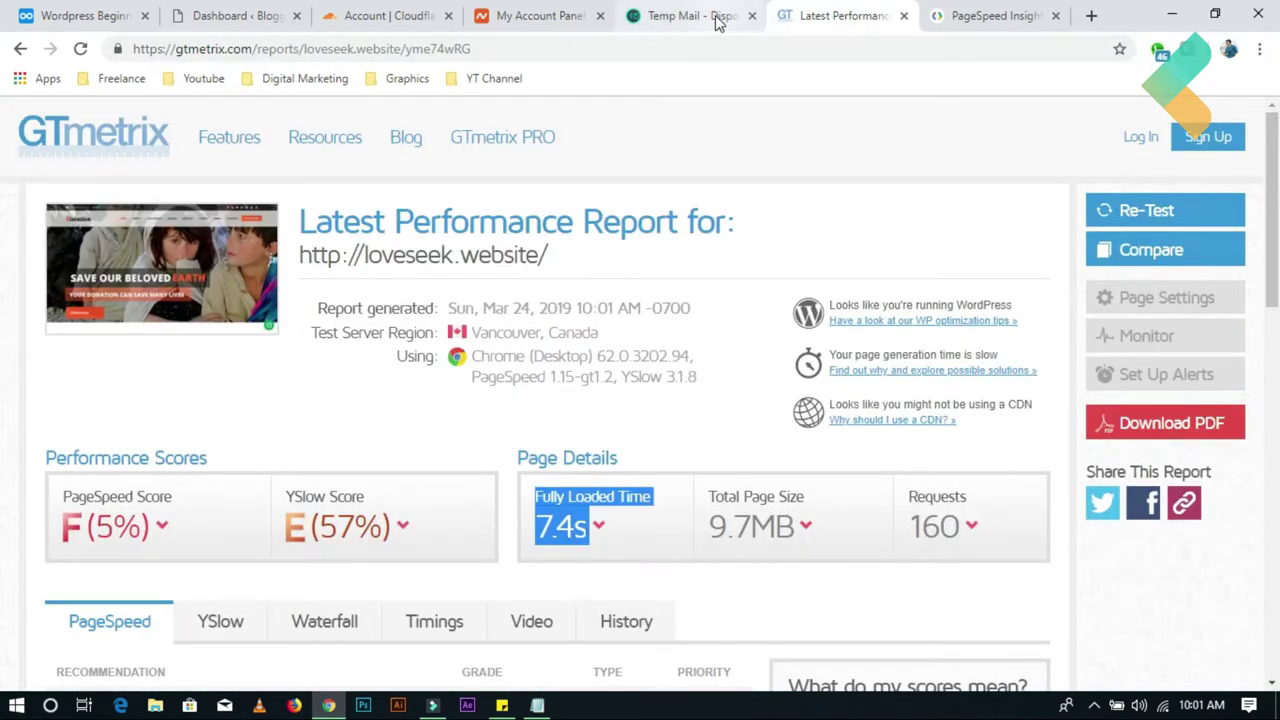
Step: Return to the WordPress dashboard and open the list of all posts
click(238, 28)
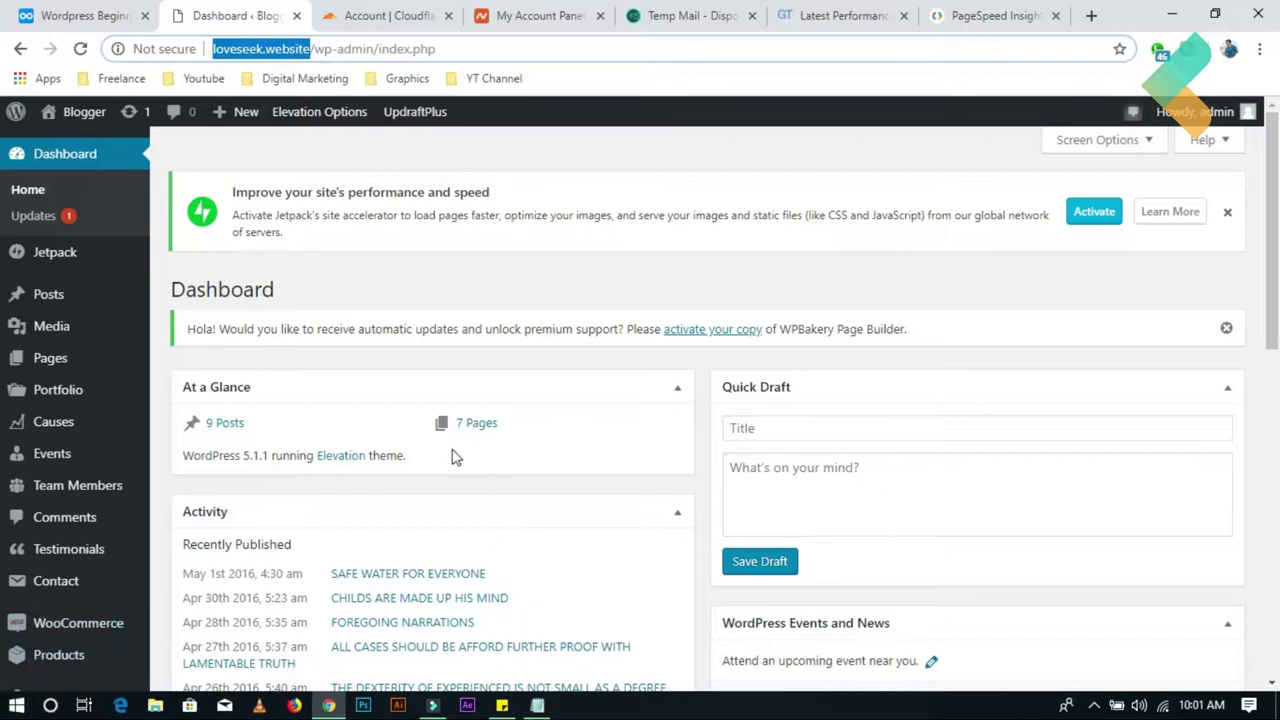
drag(1278, 220, 1276, 168)
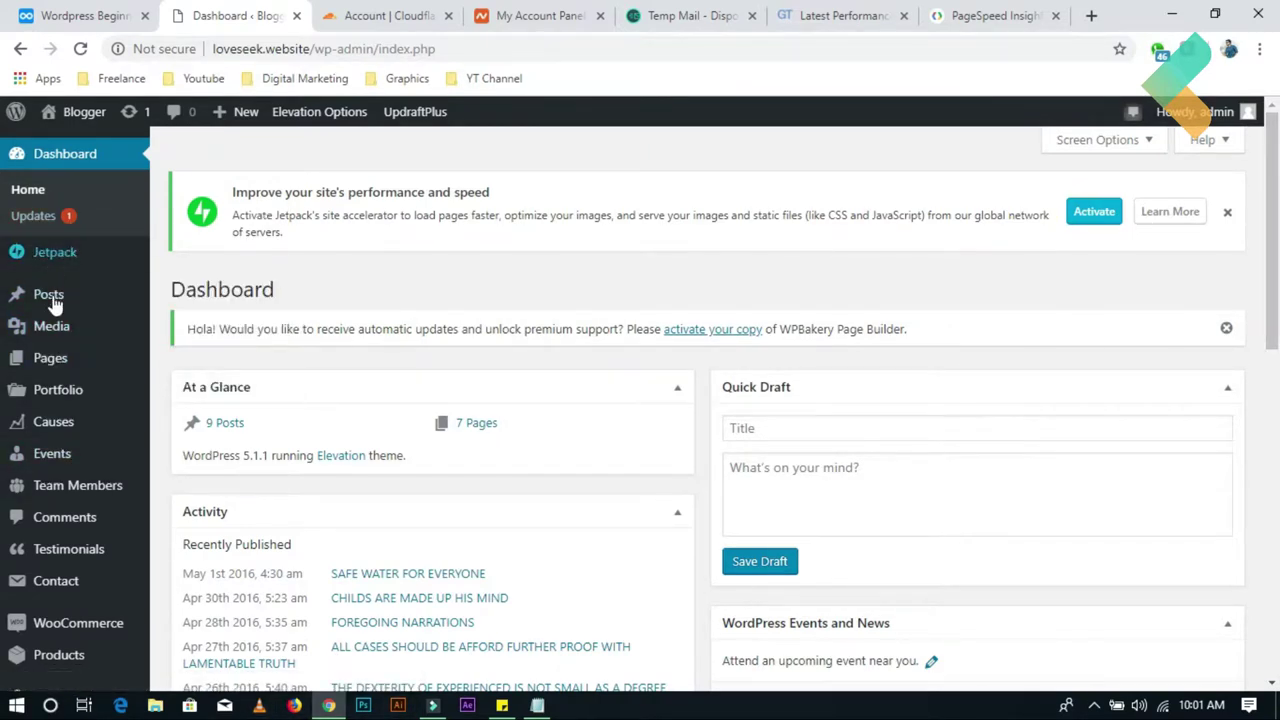
click(173, 300)
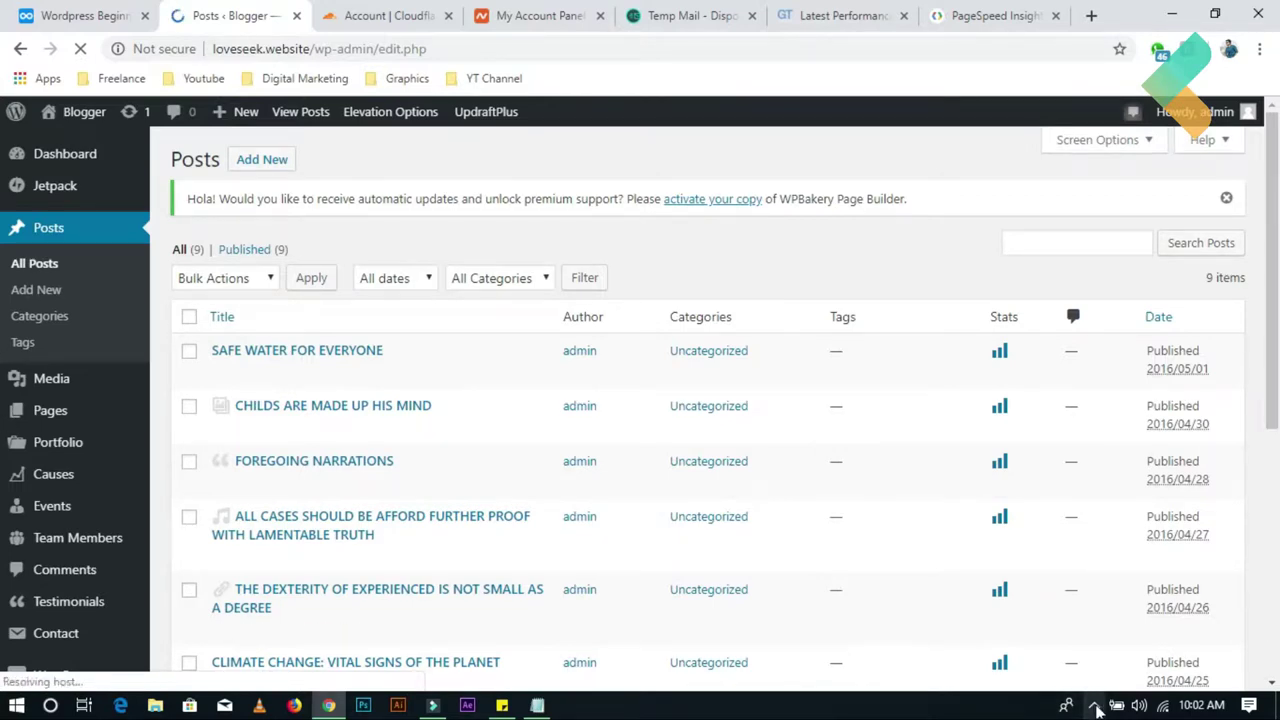
click(1094, 705)
right_click(1099, 672)
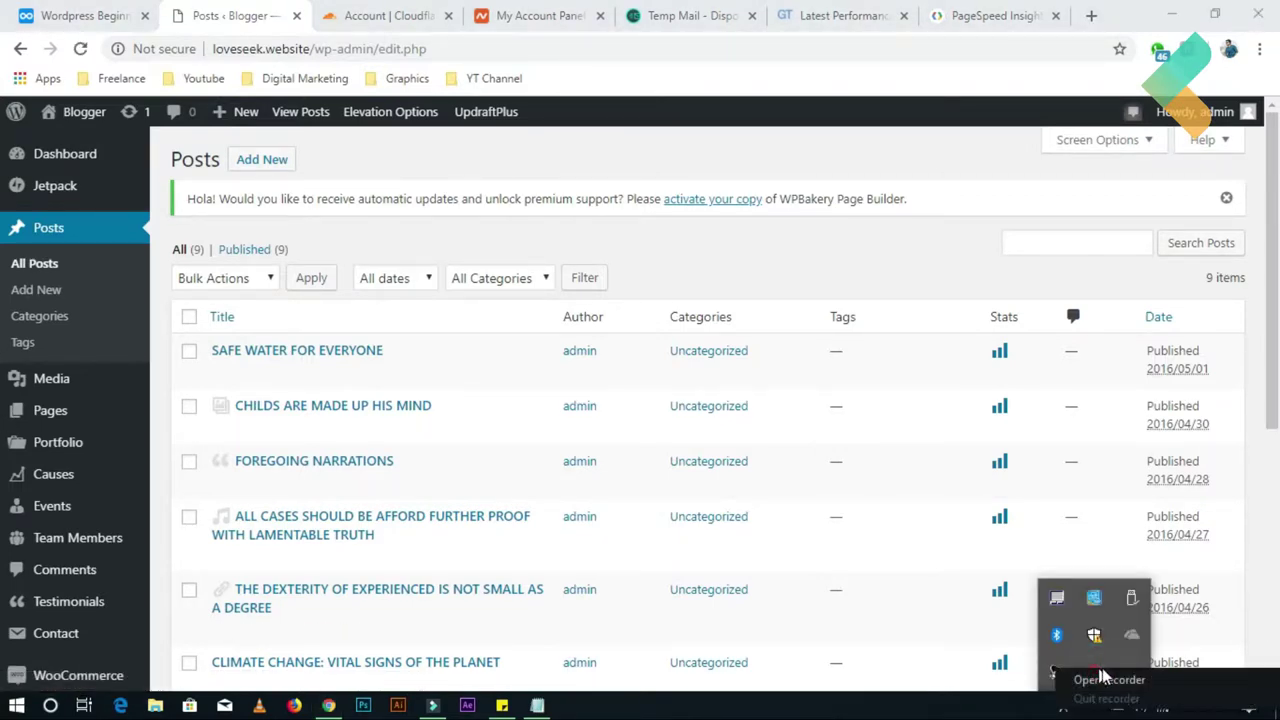
click(1110, 680)
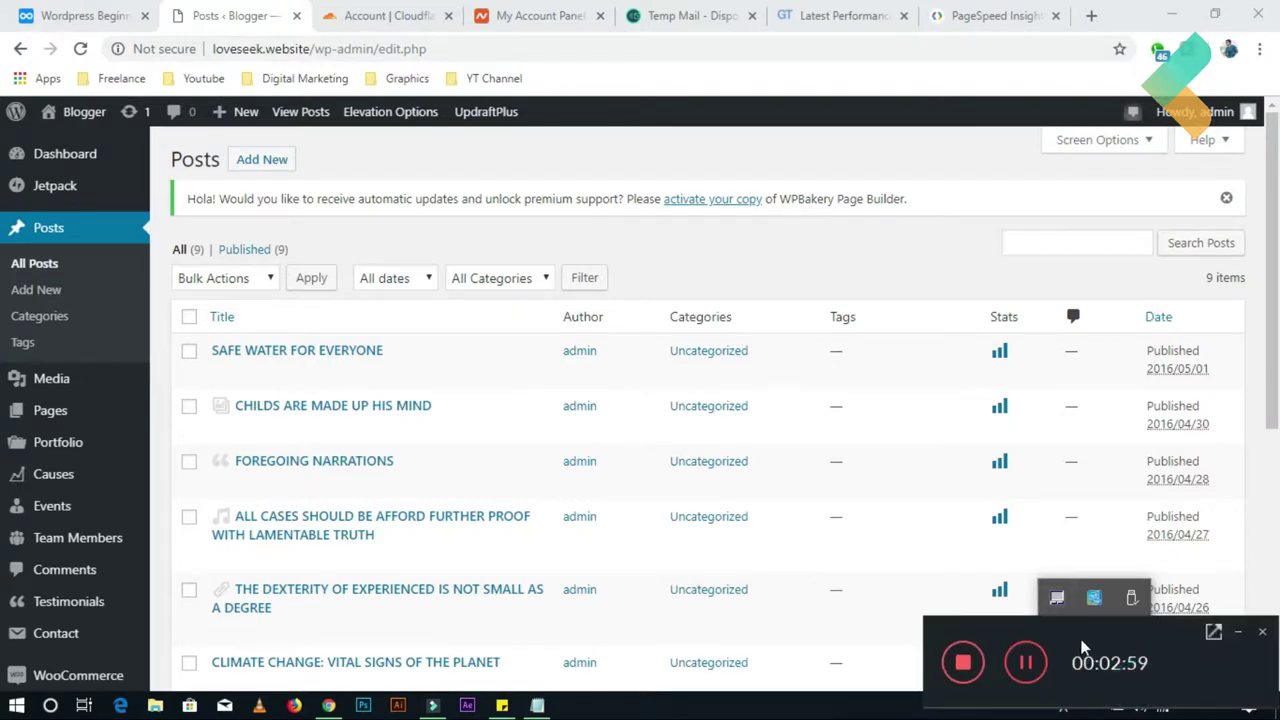
click(1213, 634)
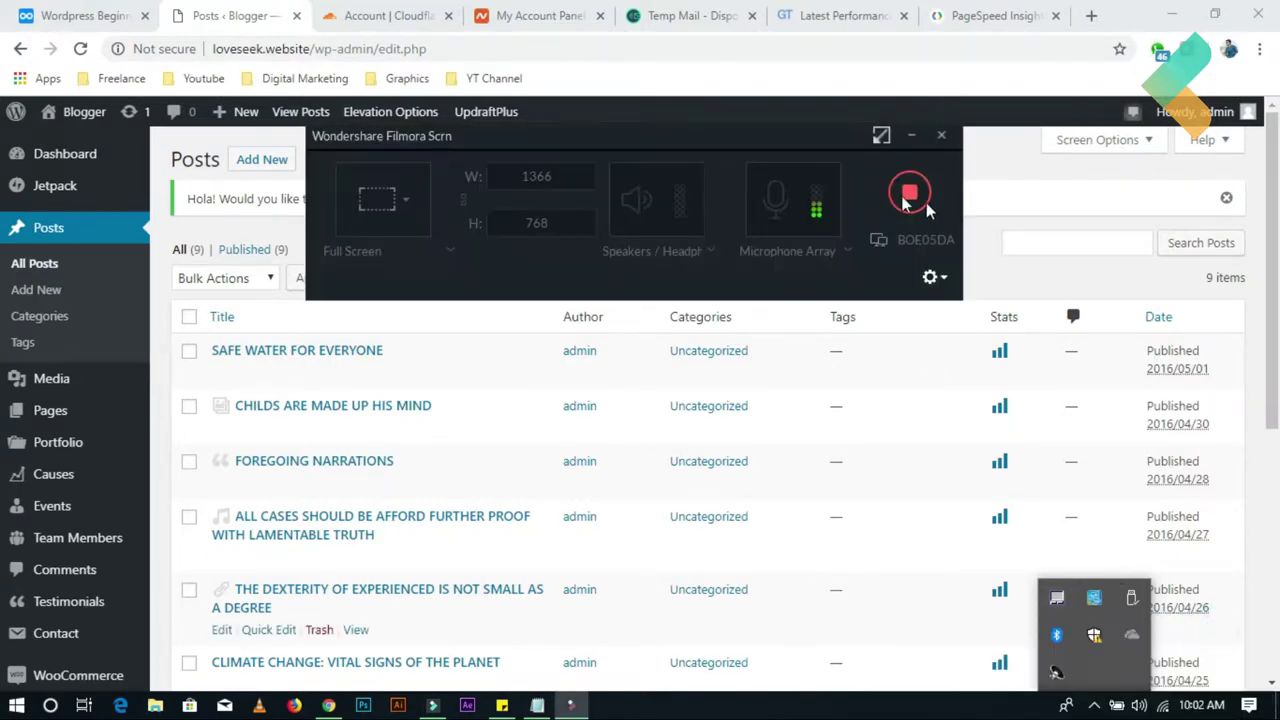
click(909, 137)
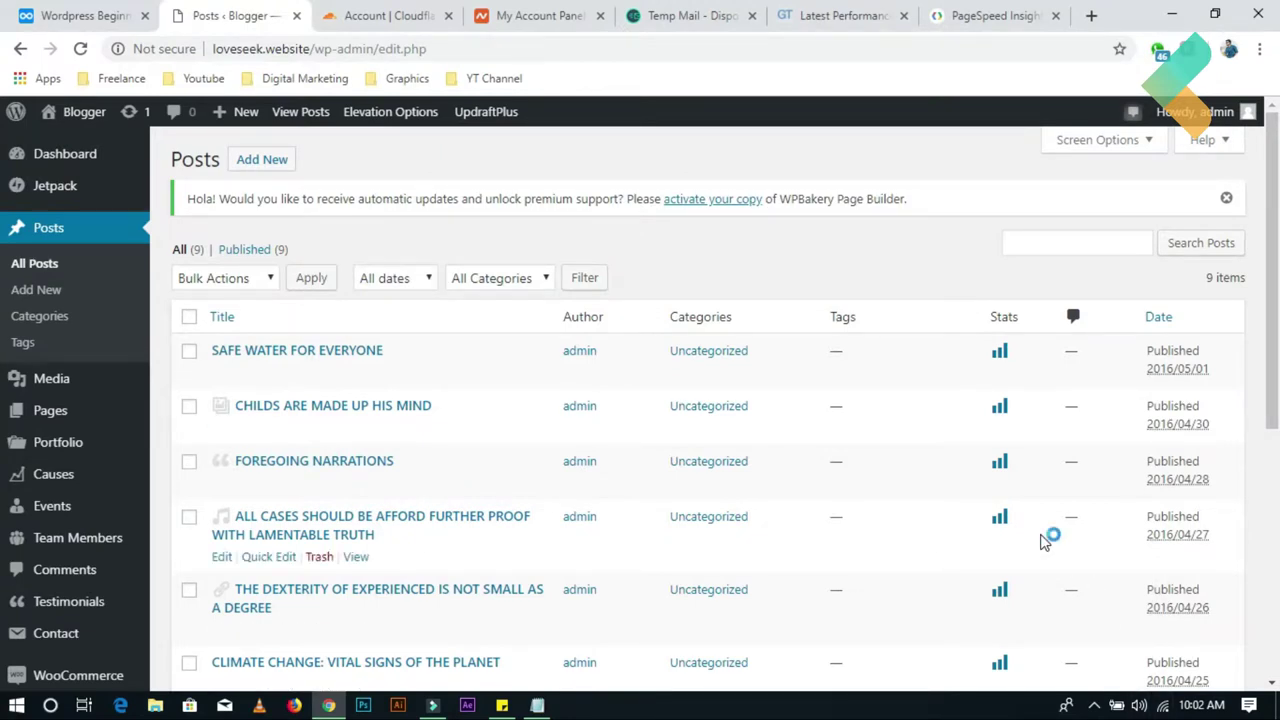
Step: Select all posts in the list and choose Move to Trash as the bulk action
click(757, 472)
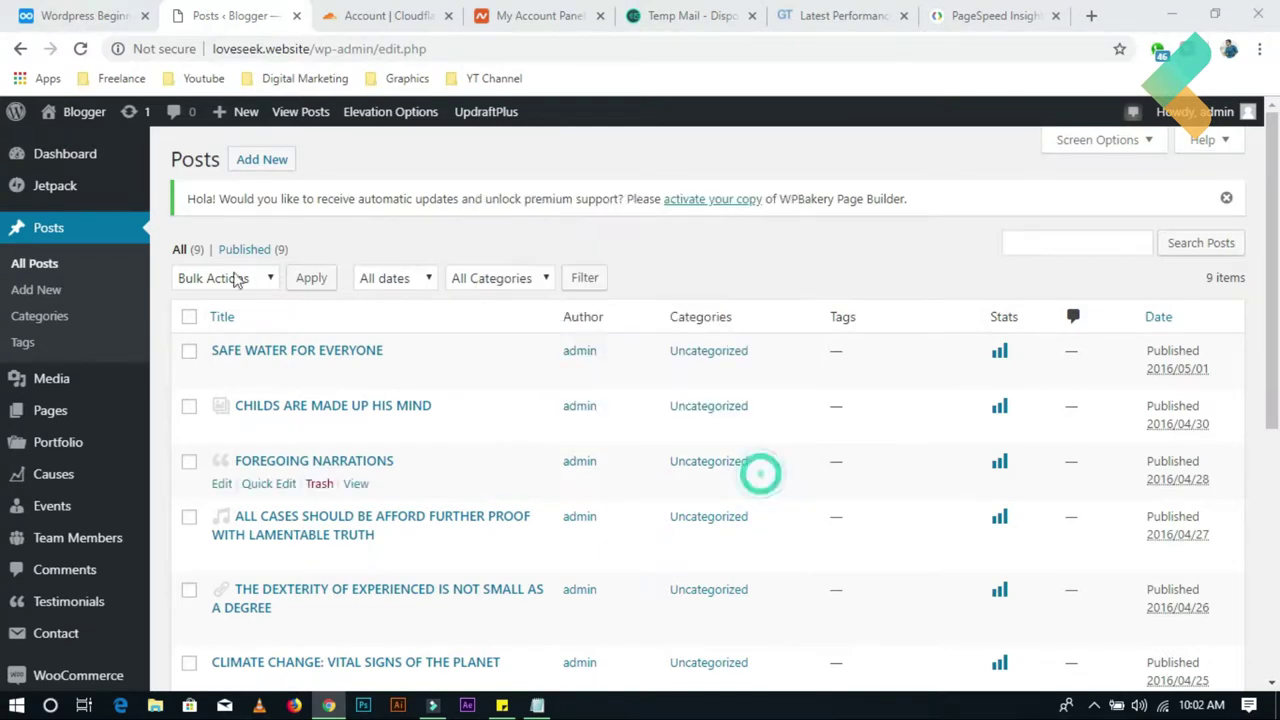
click(189, 316)
click(226, 278)
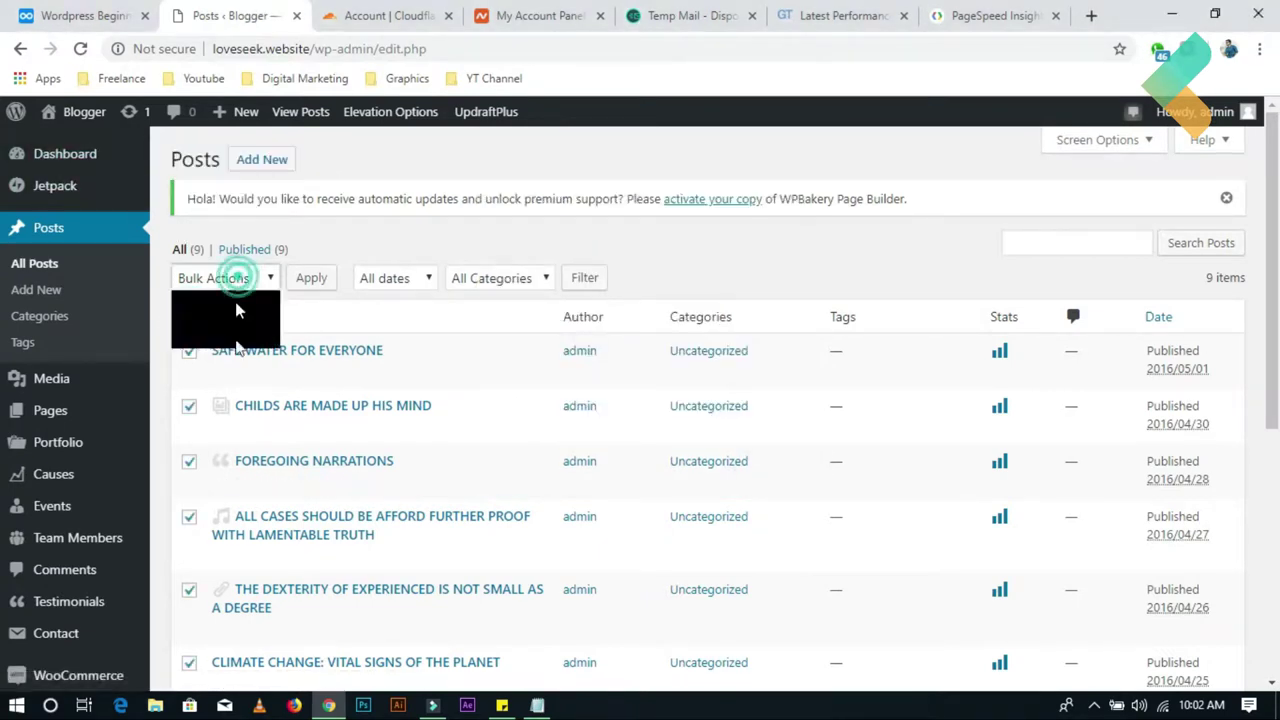
click(236, 338)
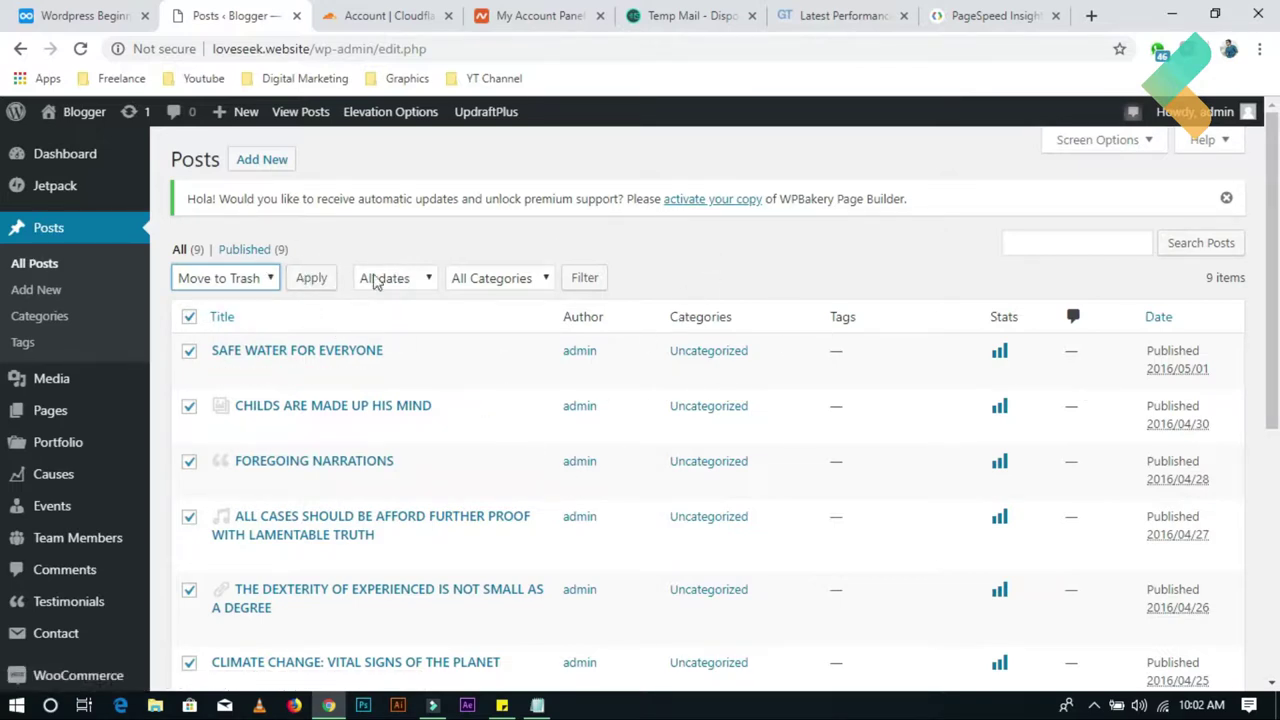
Step: Open the media library and look through its uploaded images and files for unneeded items
mouse_move(70, 390)
click(181, 383)
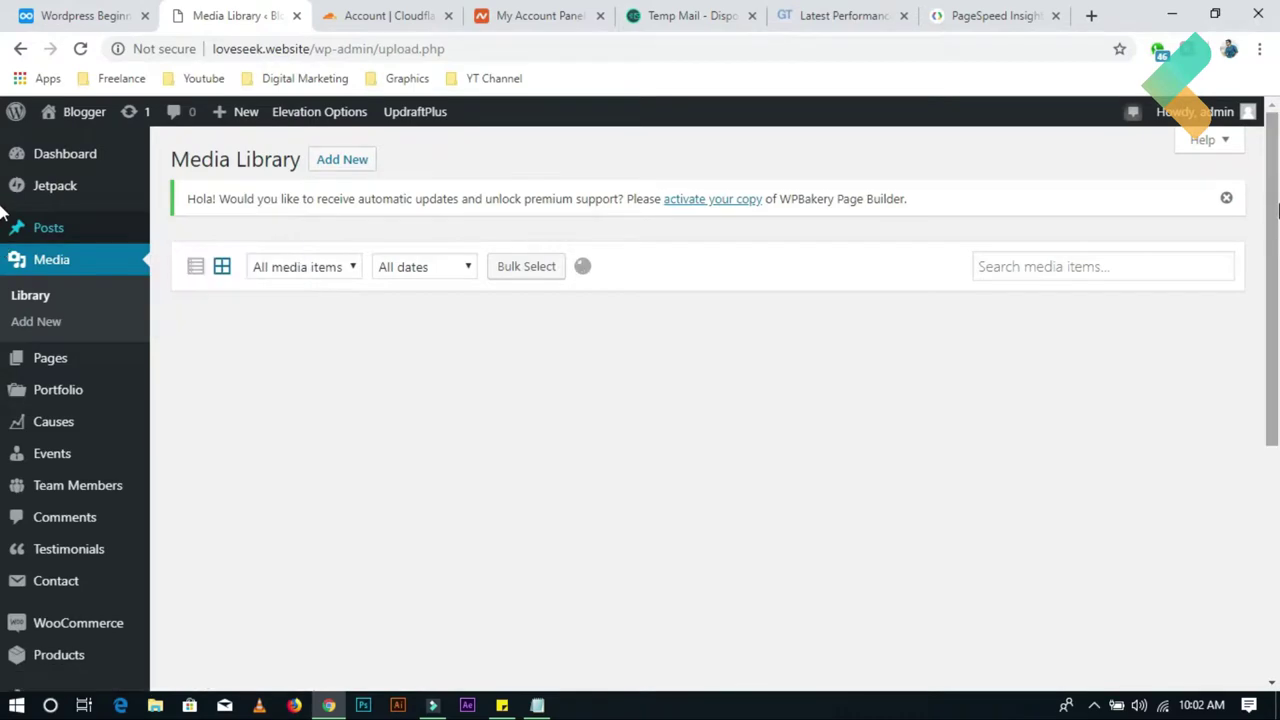
scroll(3, 300, down, 4)
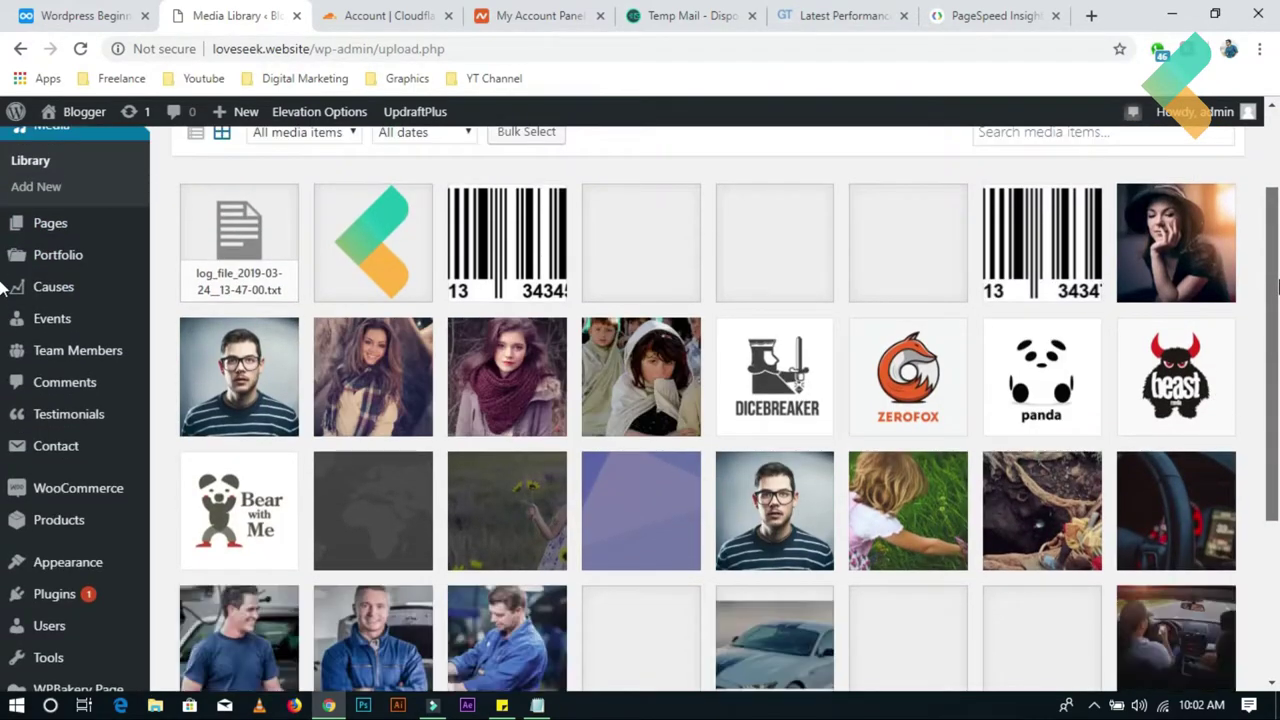
scroll(3, 455, down, 1)
scroll(3, 430, up, 2)
scroll(3, 430, down, 10)
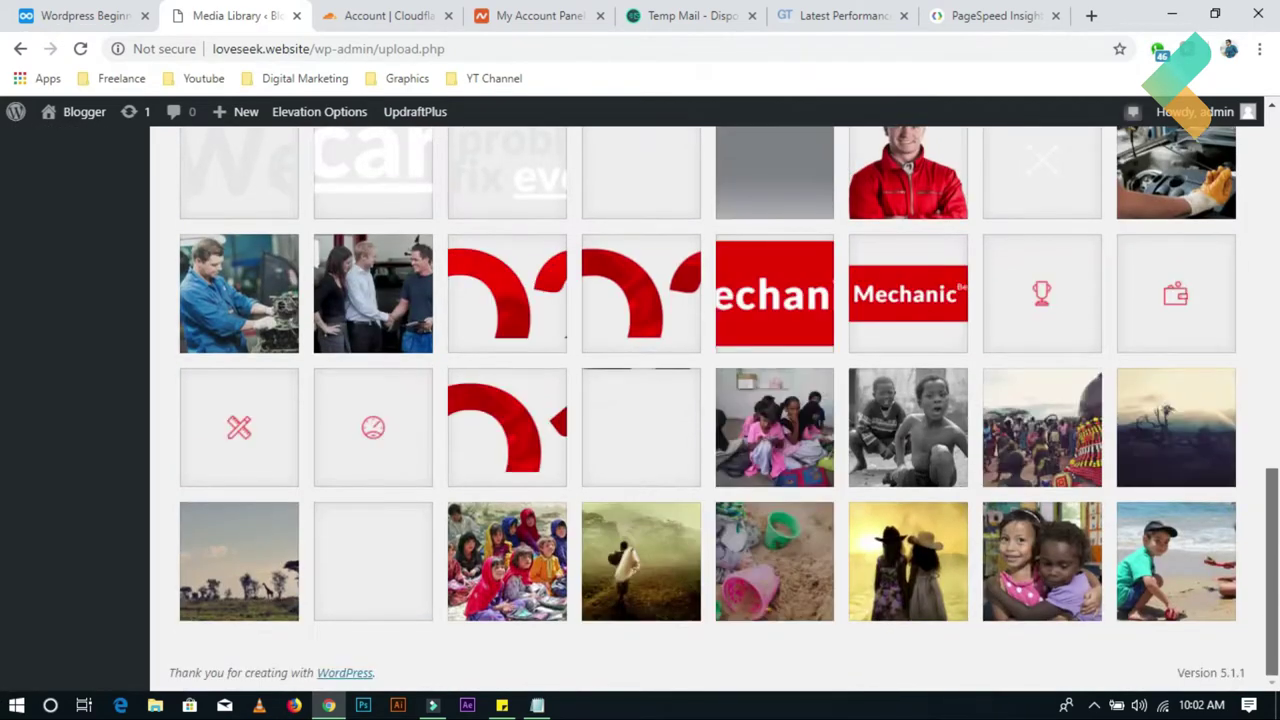
scroll(3, 648, down, 5)
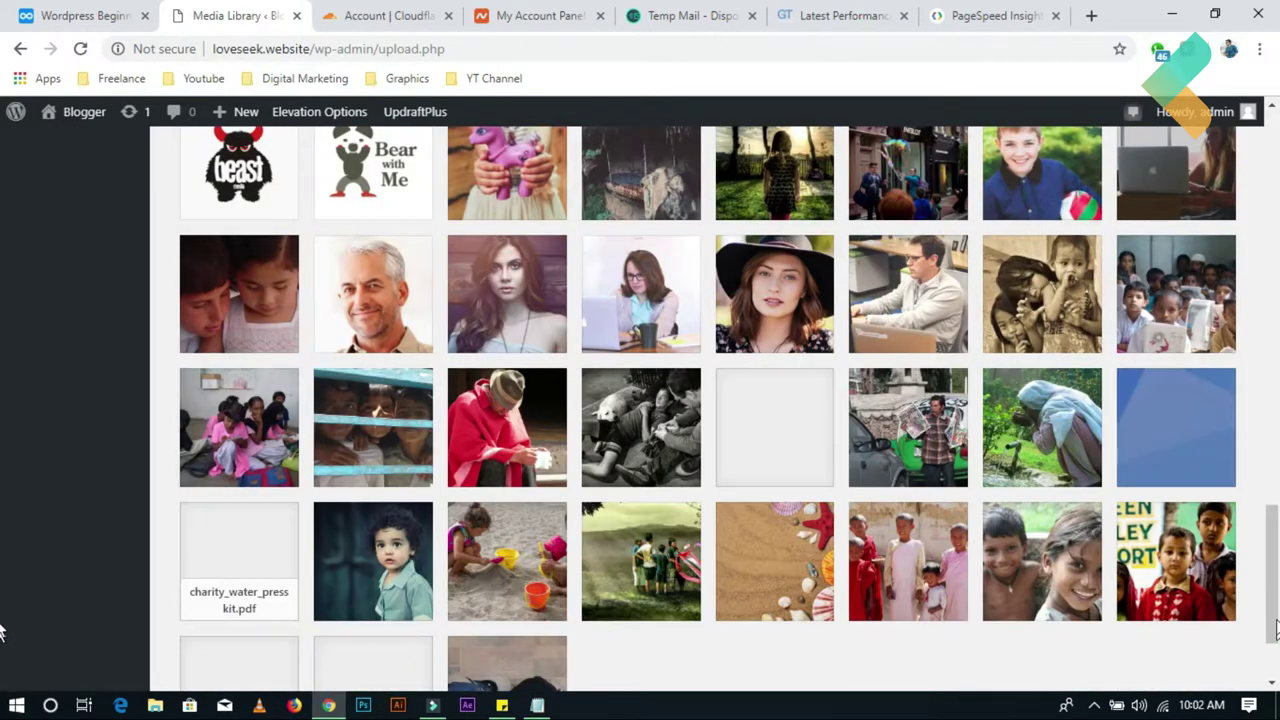
scroll(3, 257, up, 20)
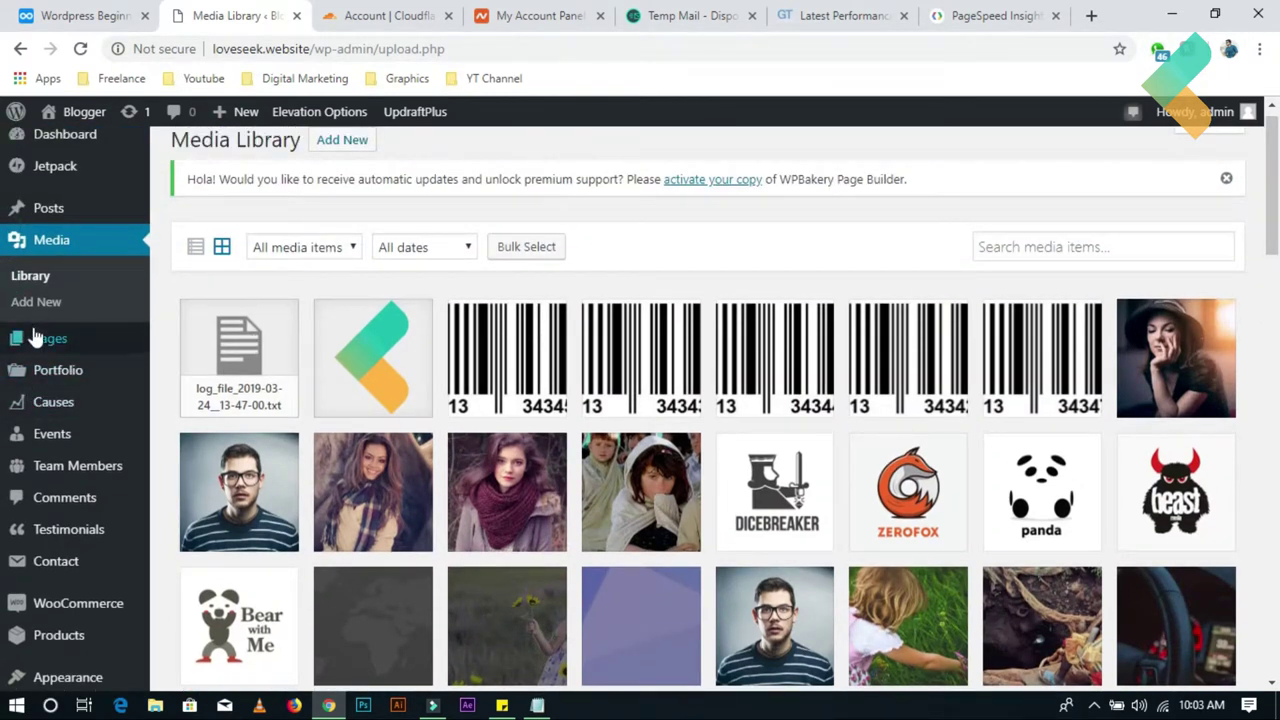
Step: Open the list of all pages and review which pages the site contains
mouse_move(45, 340)
click(213, 346)
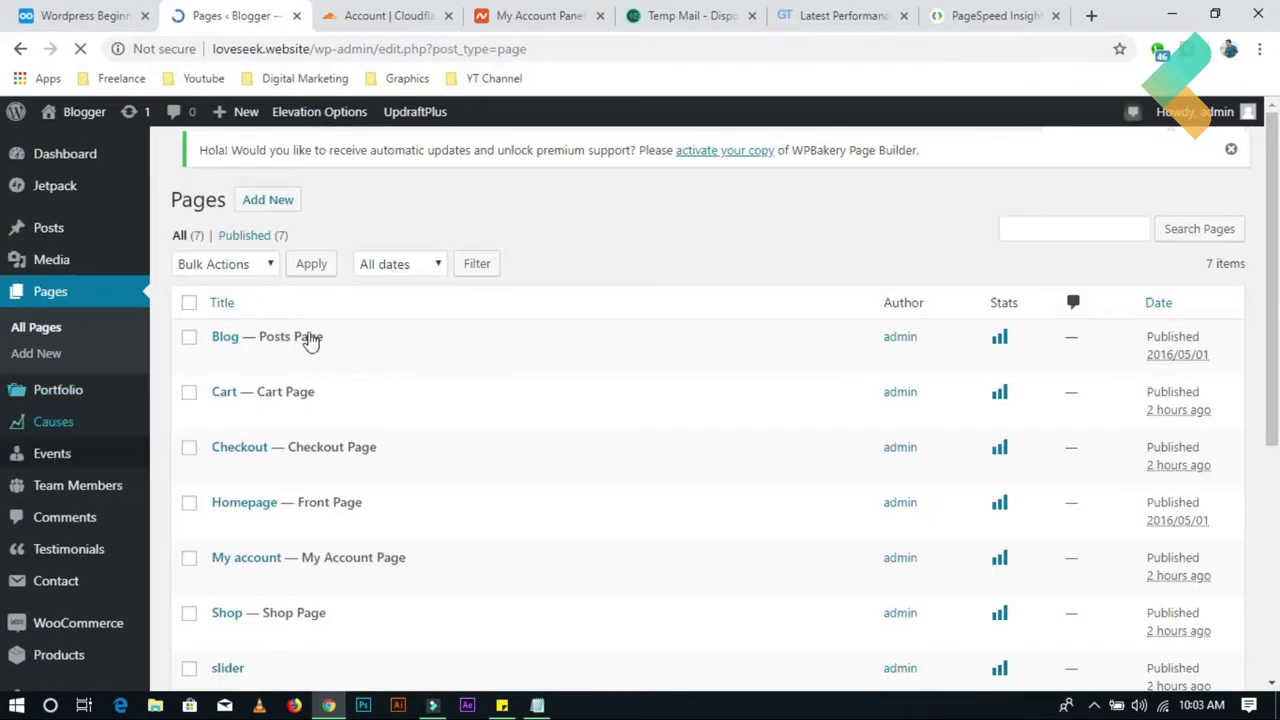
scroll(436, 465, down, 4)
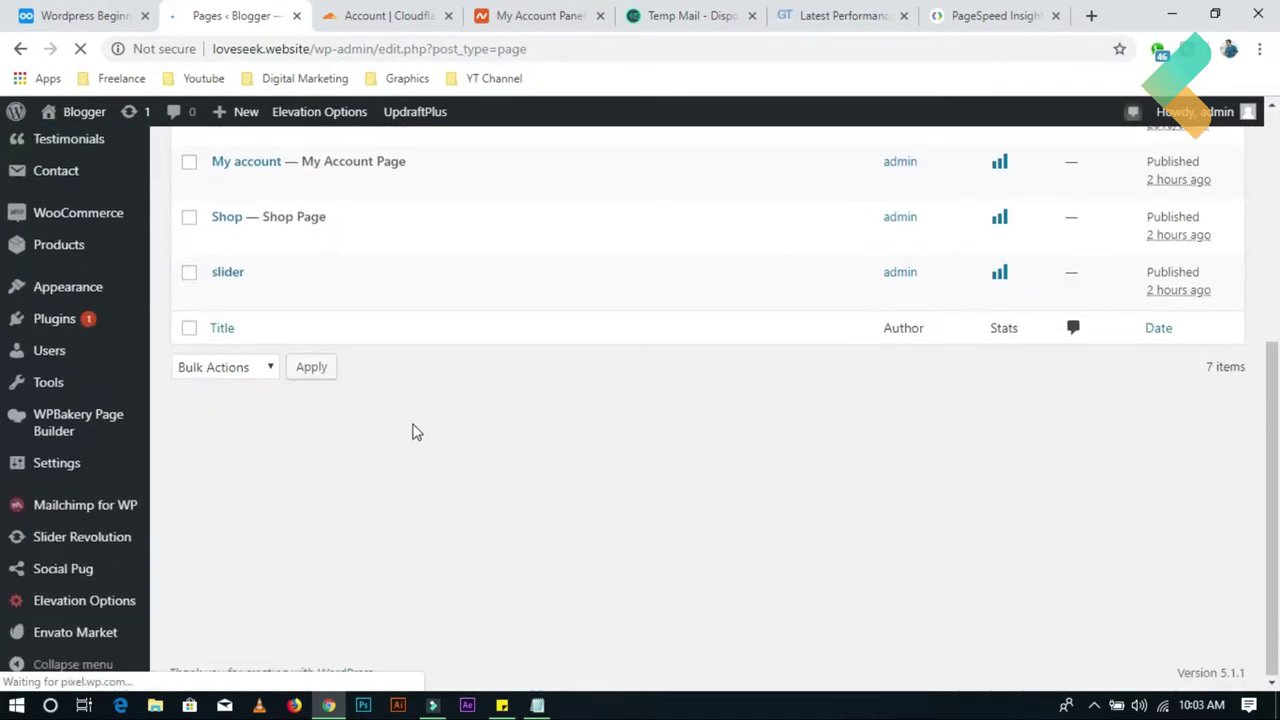
scroll(414, 431, up, 4)
scroll(396, 383, down, 3)
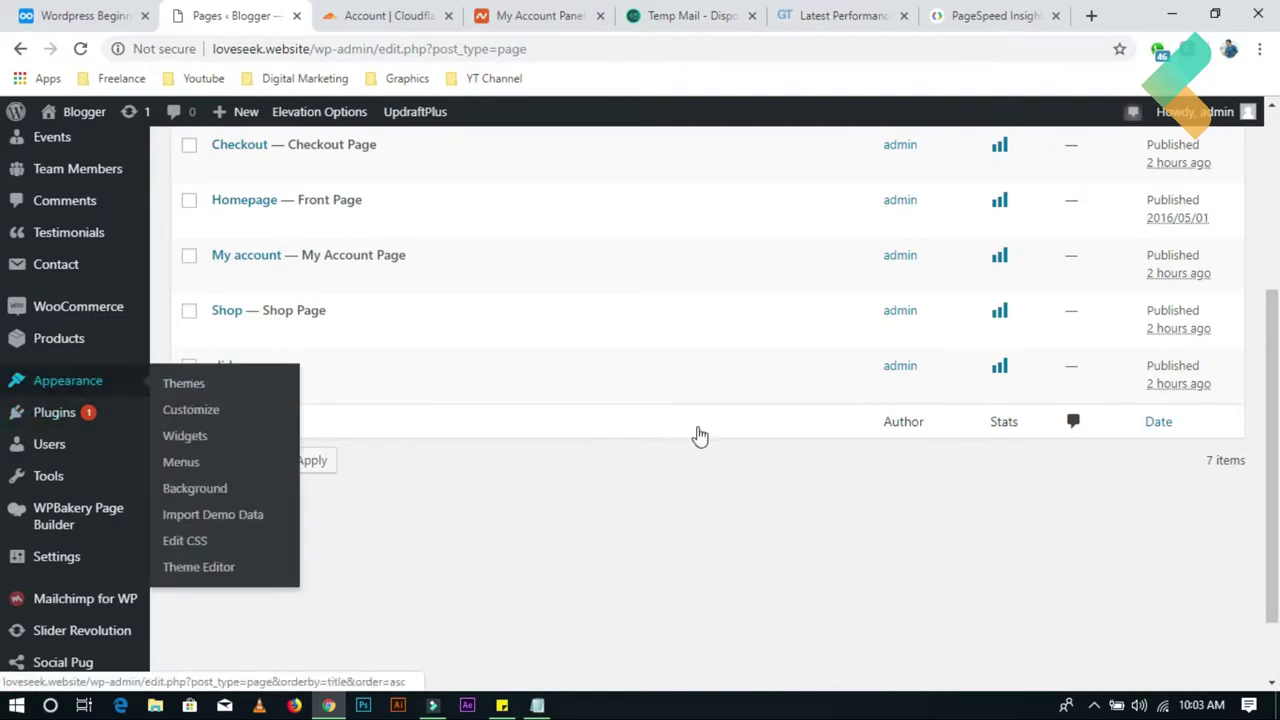
Step: Delete the unused Twenty Nineteen theme from the installed themes
mouse_move(64, 382)
click(200, 385)
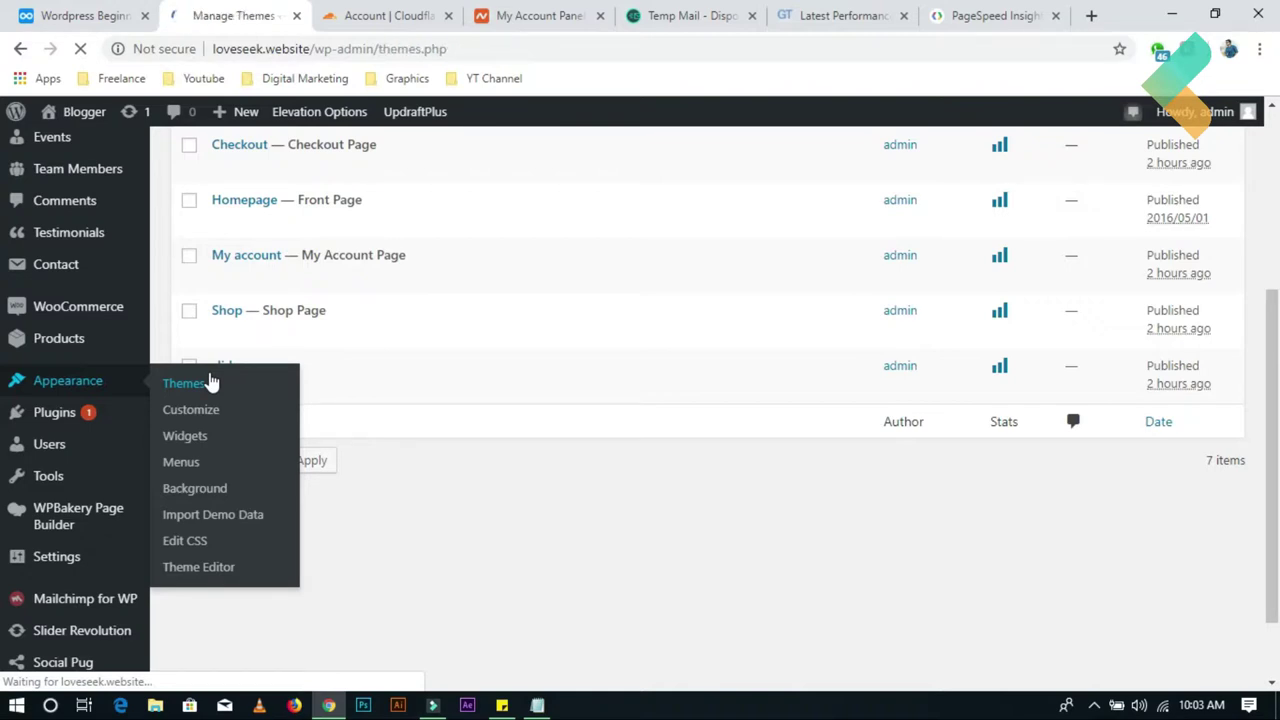
scroll(590, 512, down, 2)
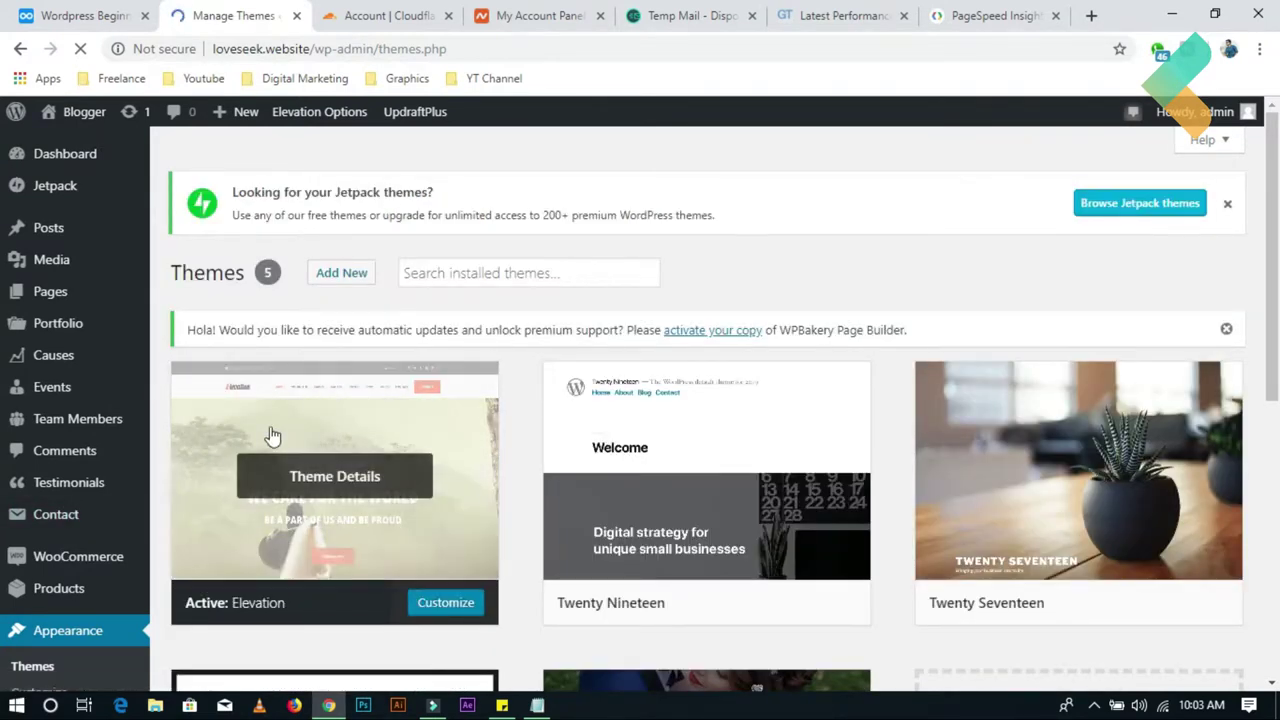
click(720, 474)
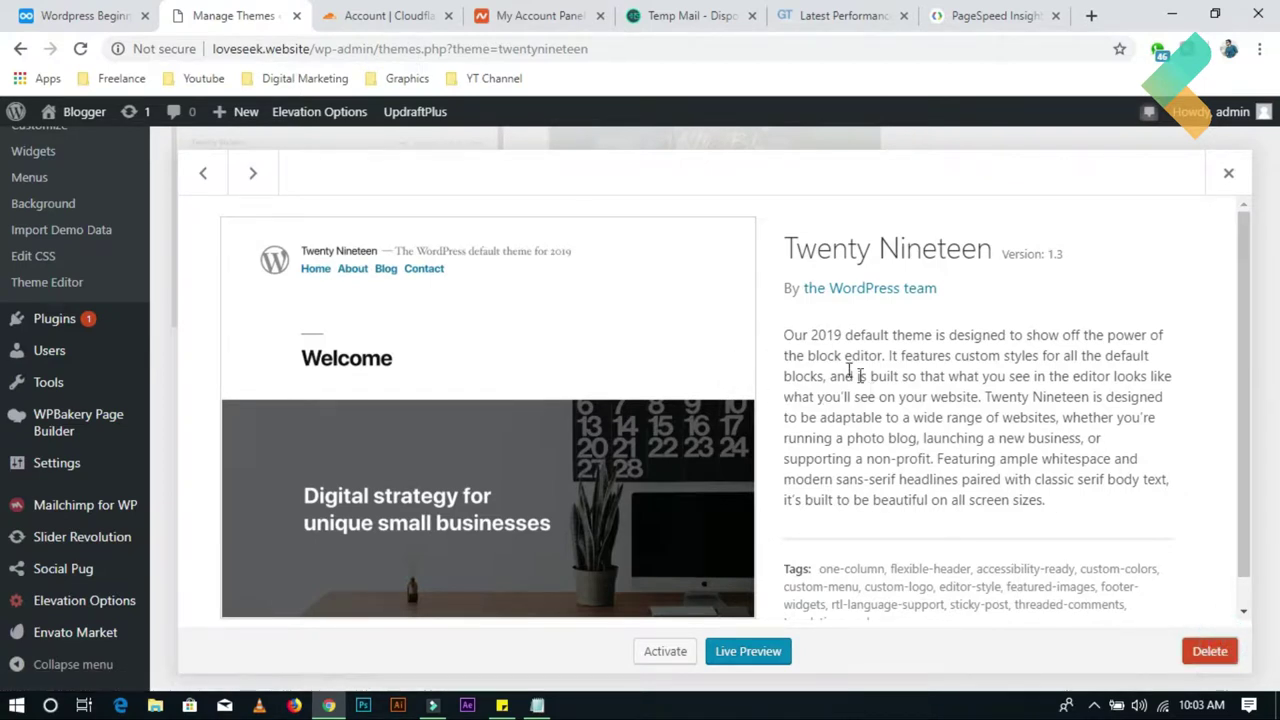
click(1200, 651)
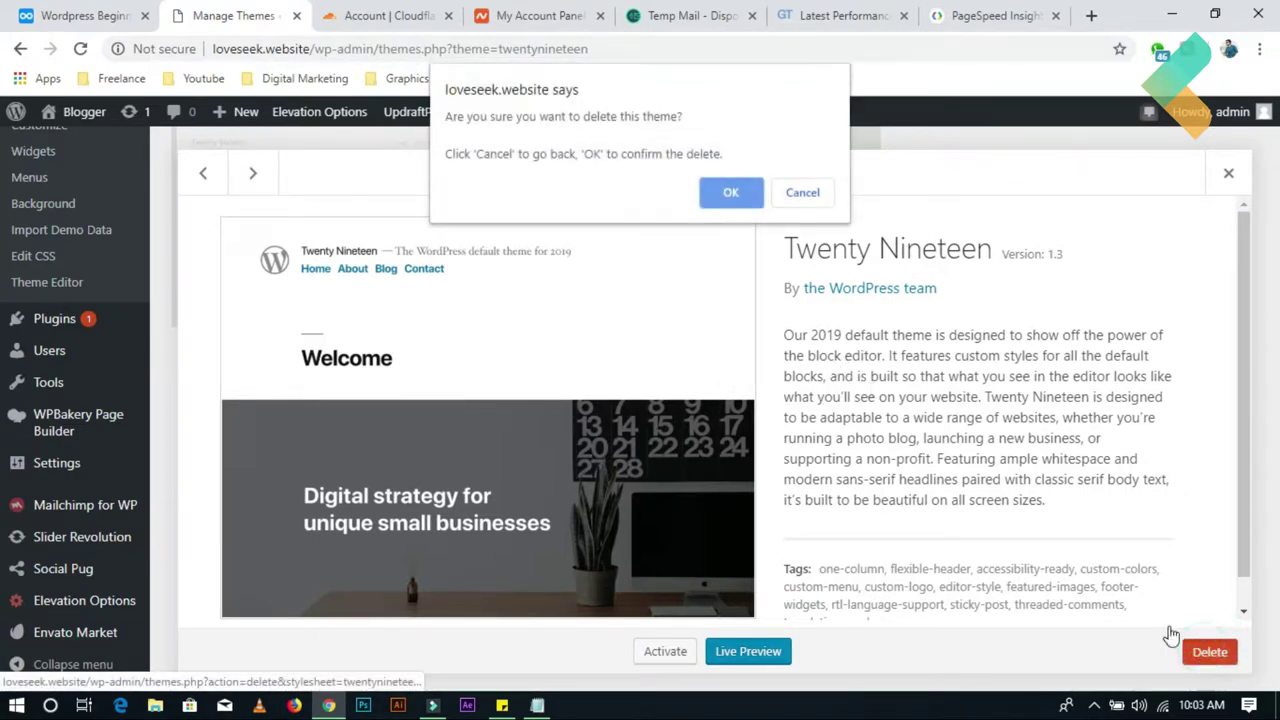
click(712, 190)
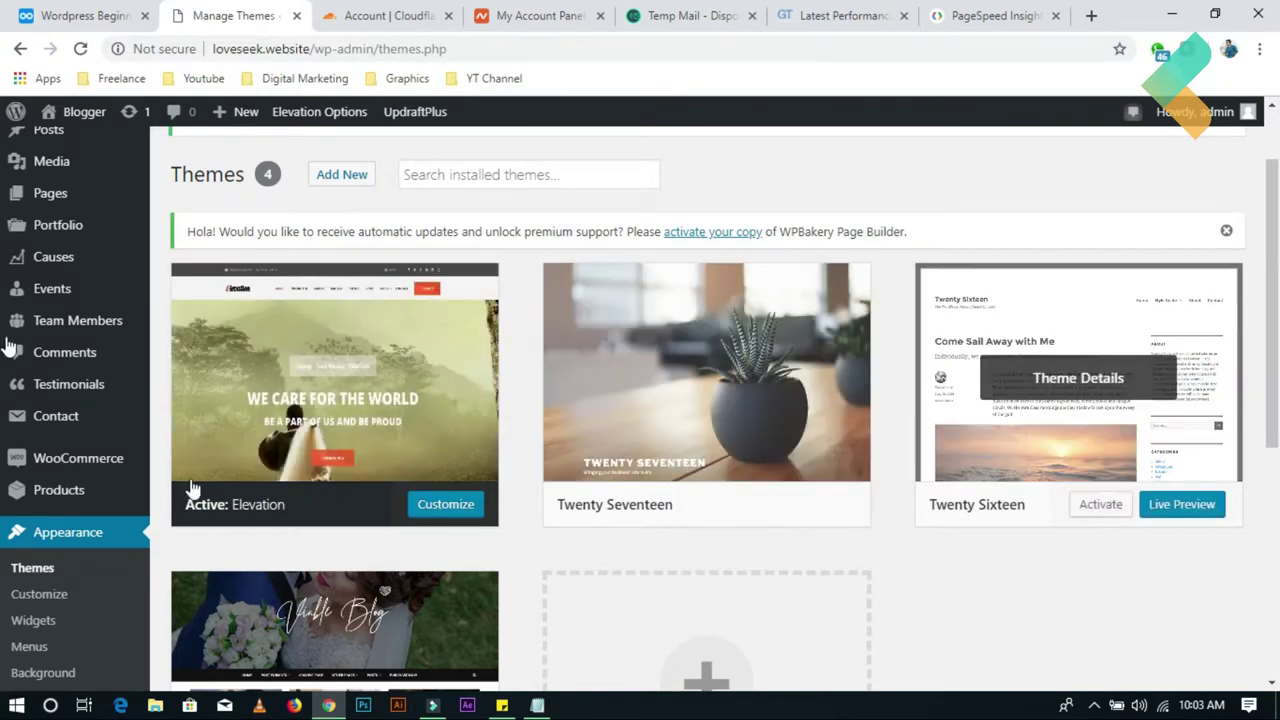
Step: Deactivate the Envato Market plugin in the installed plugins list and check the remaining plugins
scroll(22, 392, down, 2)
scroll(40, 402, down, 1)
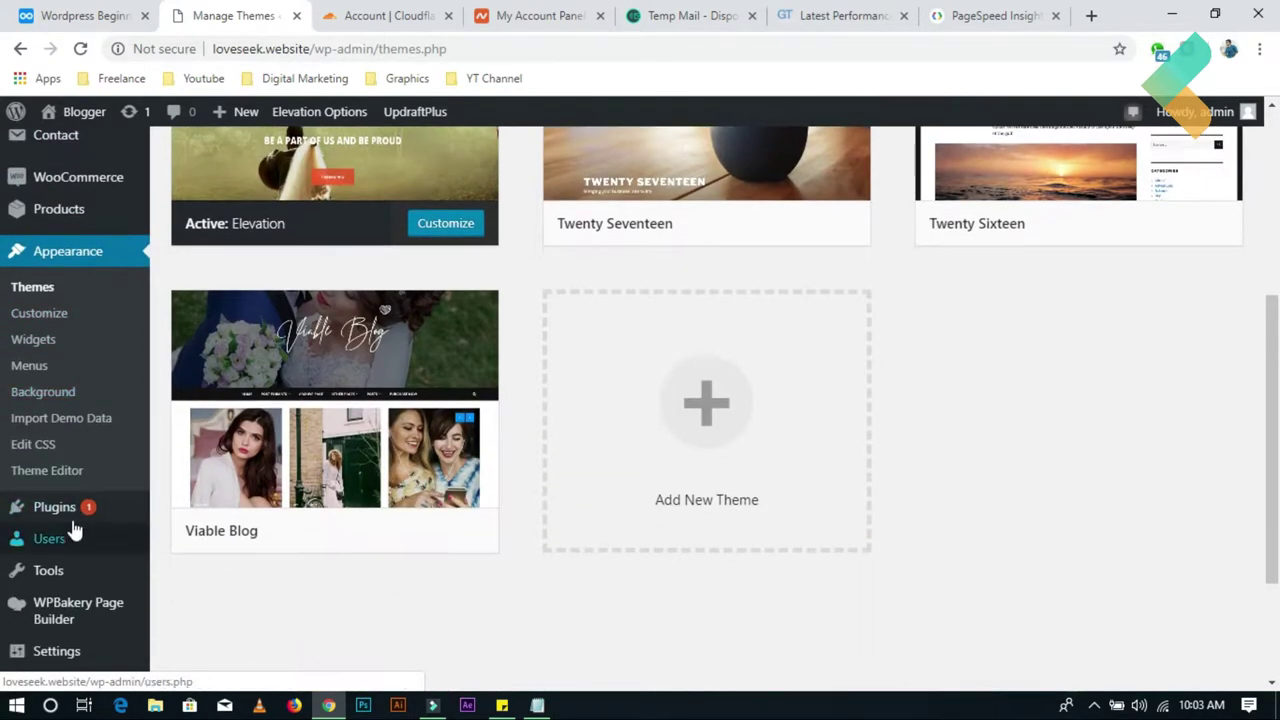
mouse_move(54, 507)
click(207, 510)
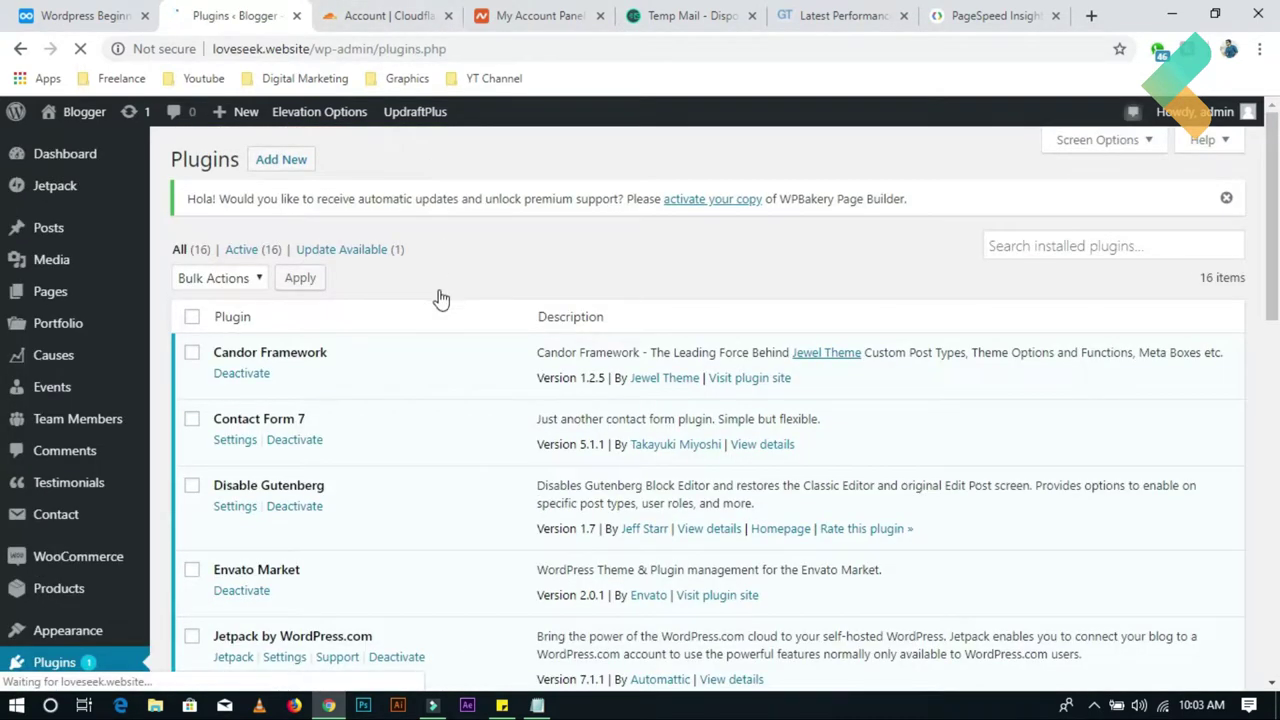
scroll(354, 314, down, 2)
scroll(283, 277, up, 2)
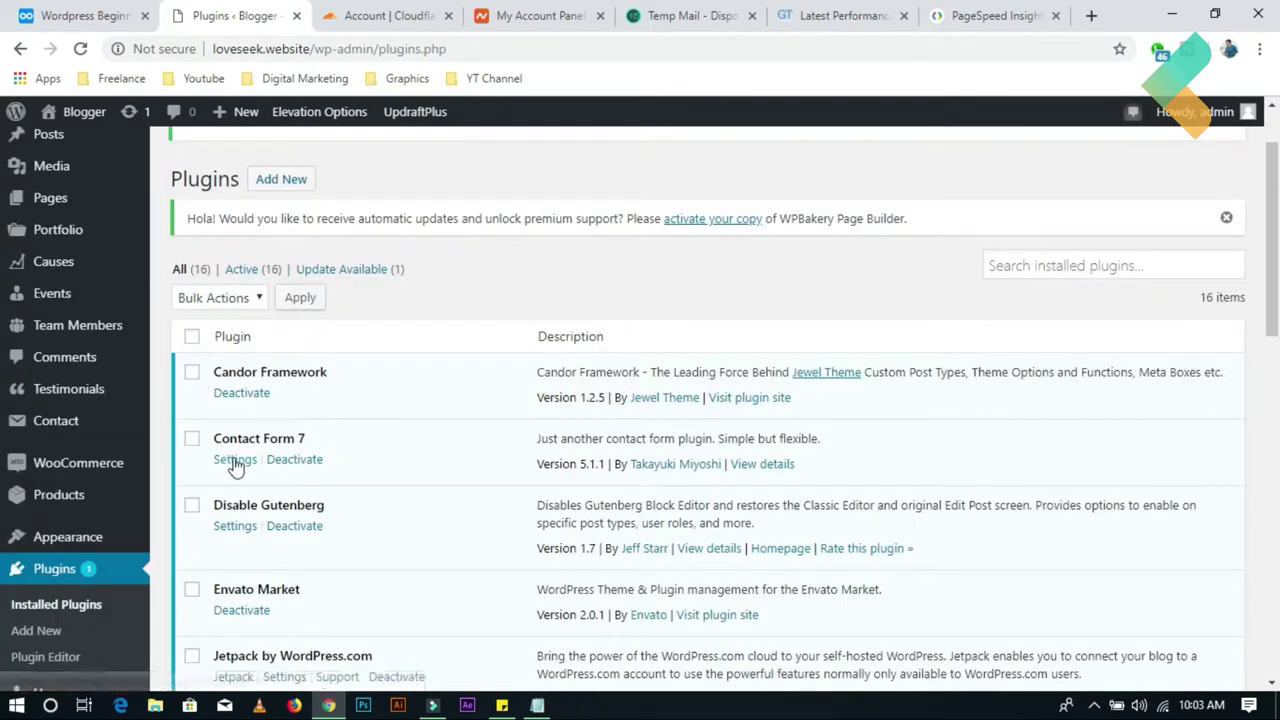
scroll(240, 642, down, 1)
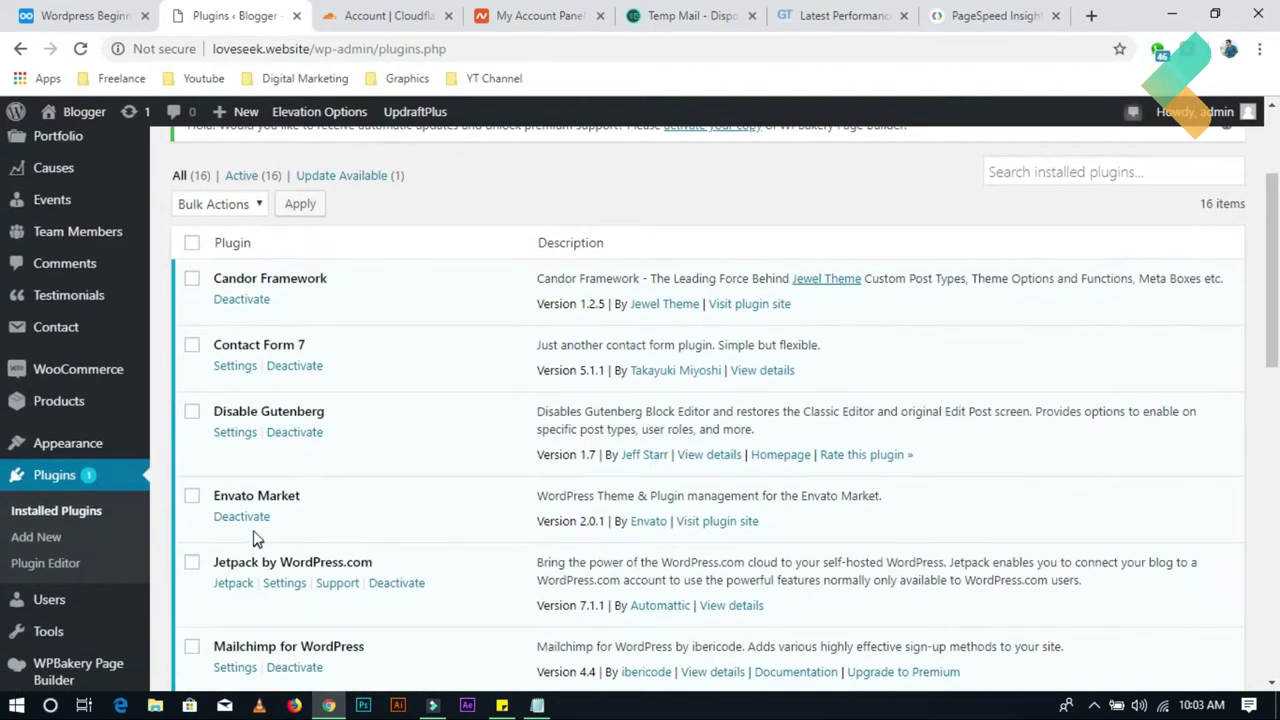
click(255, 519)
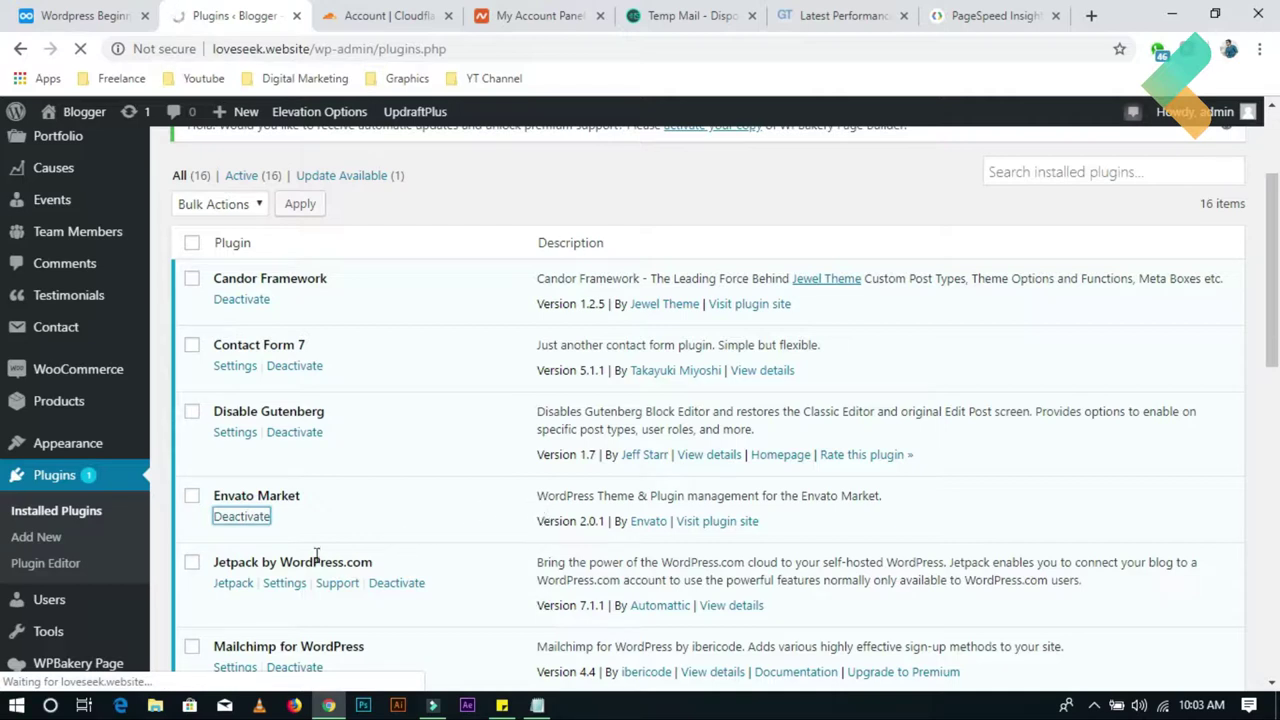
scroll(240, 555, down, 2)
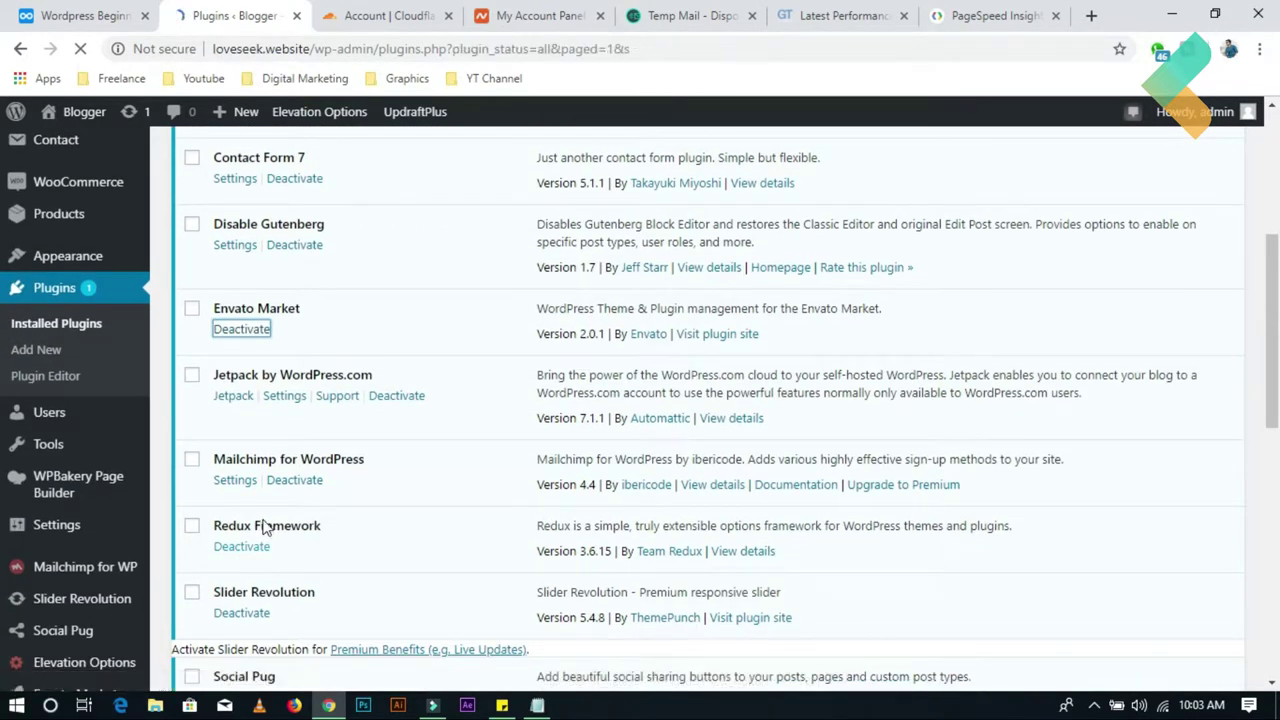
scroll(249, 571, down, 10)
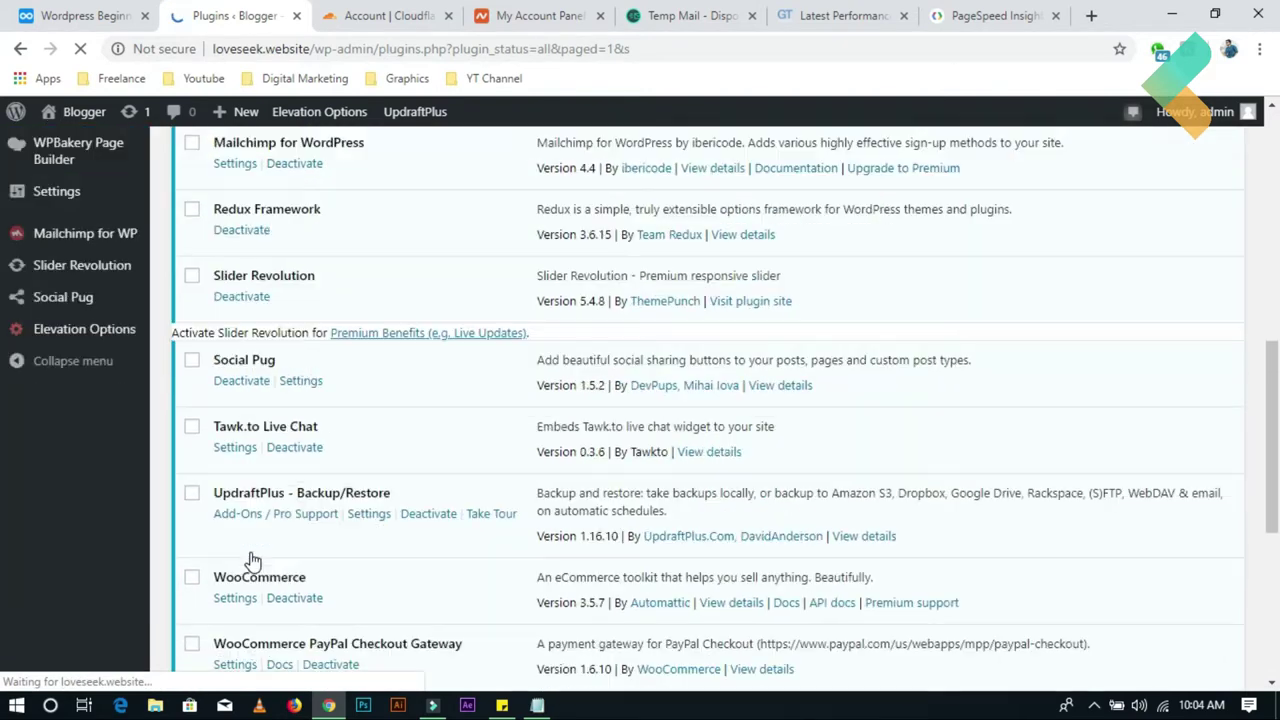
scroll(257, 540, up, 12)
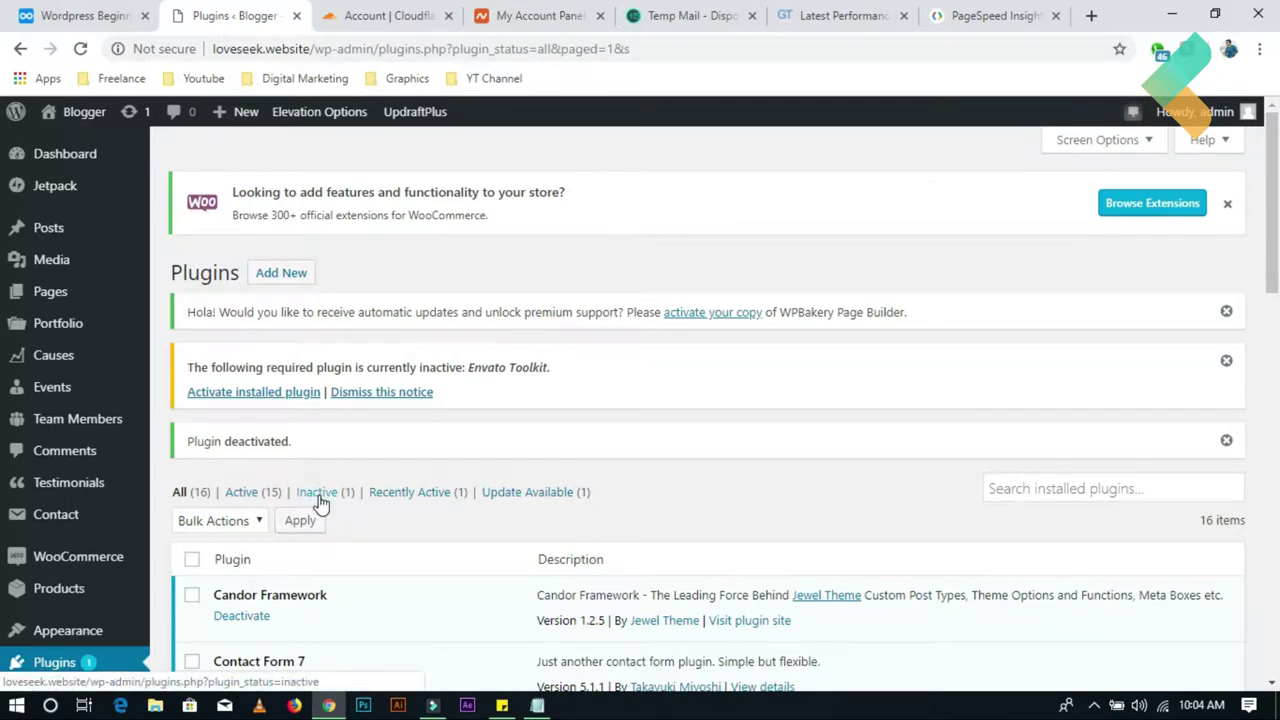
Step: Search the plugins available to add for "wp optimize", copying the name from the Sticky Notes list
scroll(318, 500, down, 4)
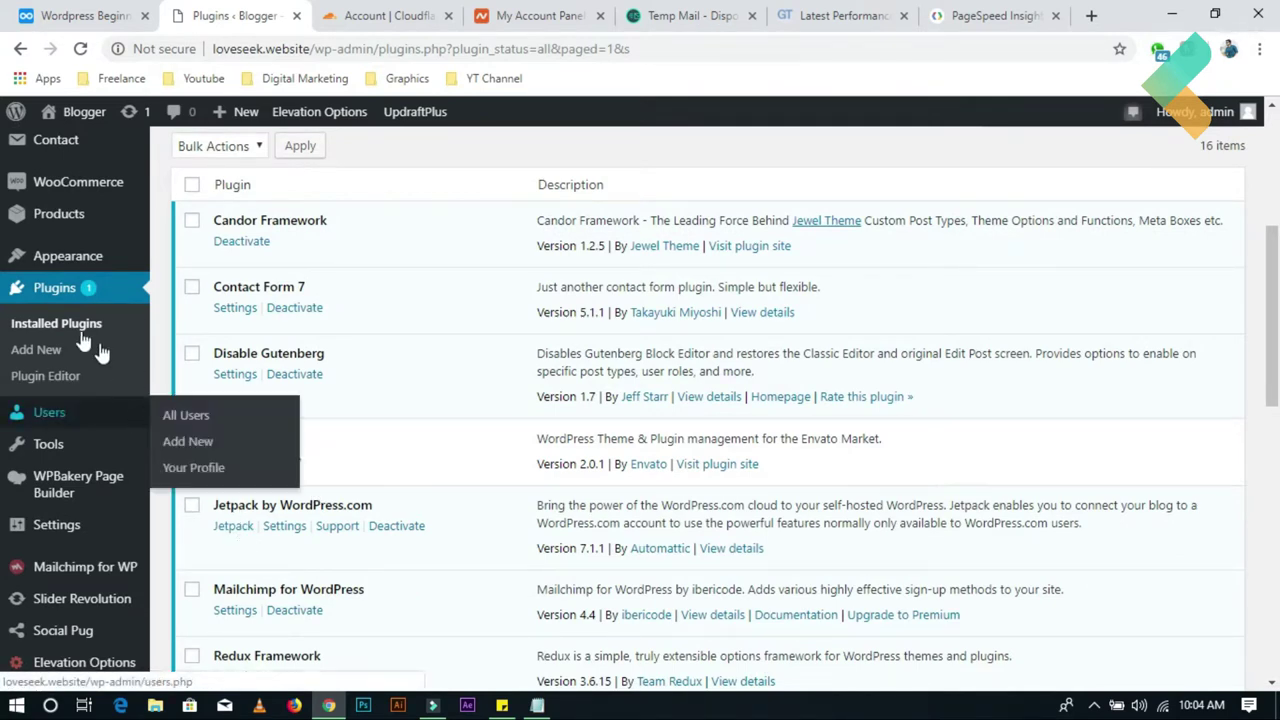
click(38, 351)
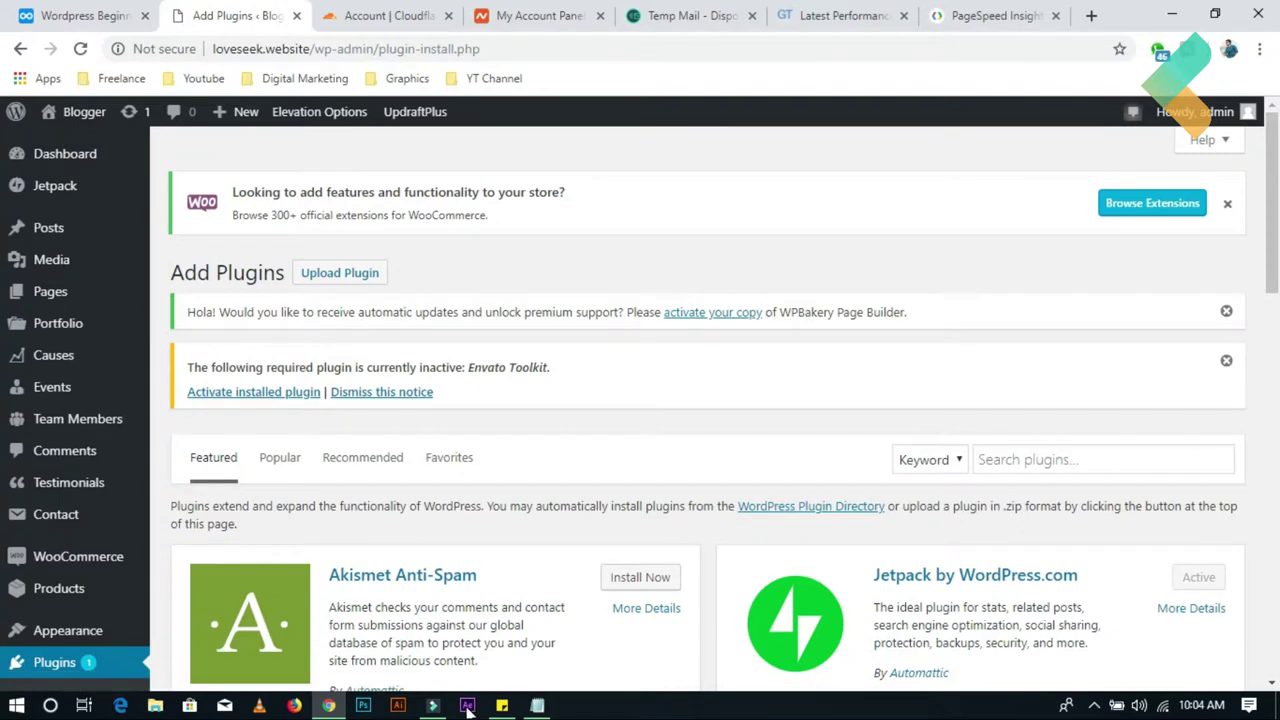
click(502, 705)
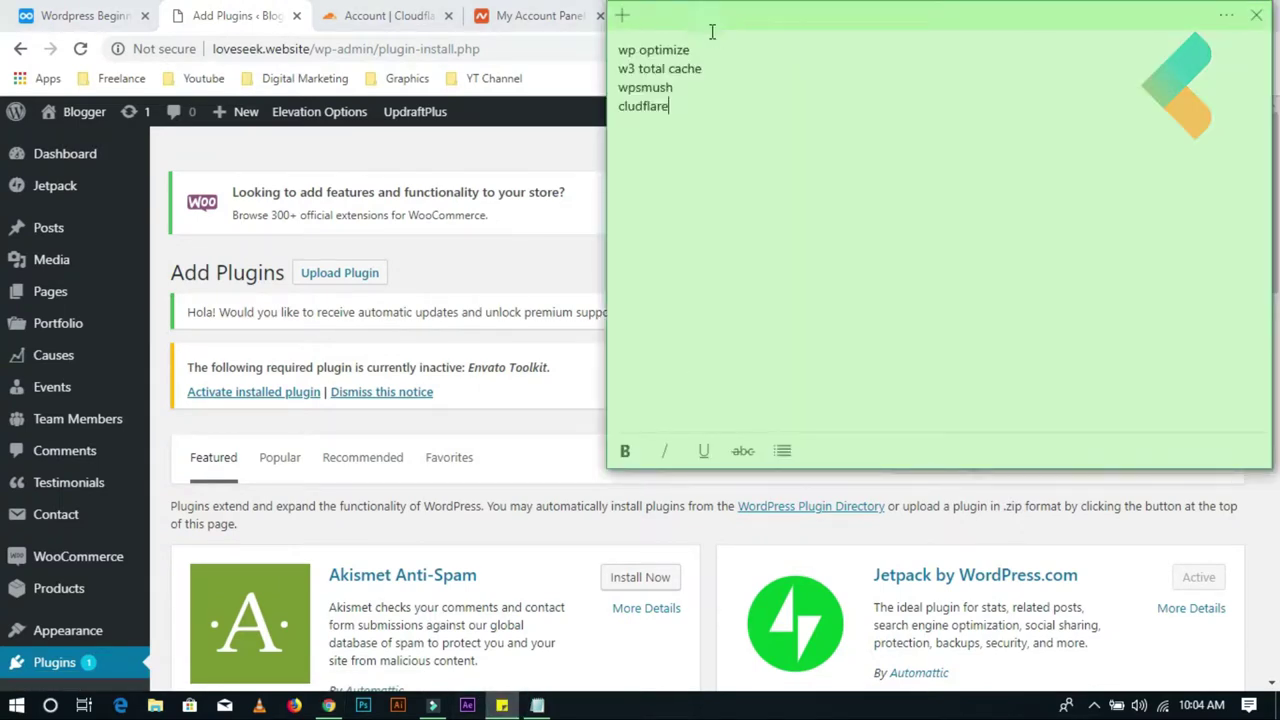
triple_click(680, 46)
key(ctrl+c)
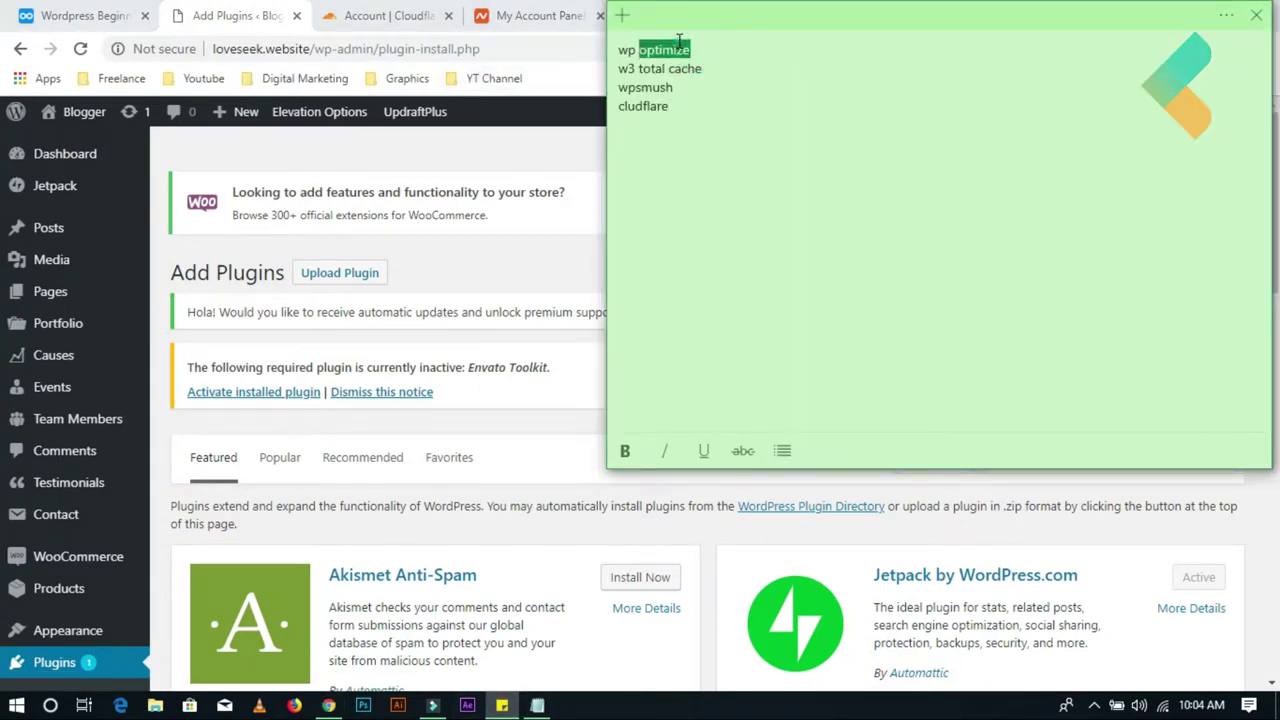
click(752, 527)
click(986, 459)
key(ctrl+v)
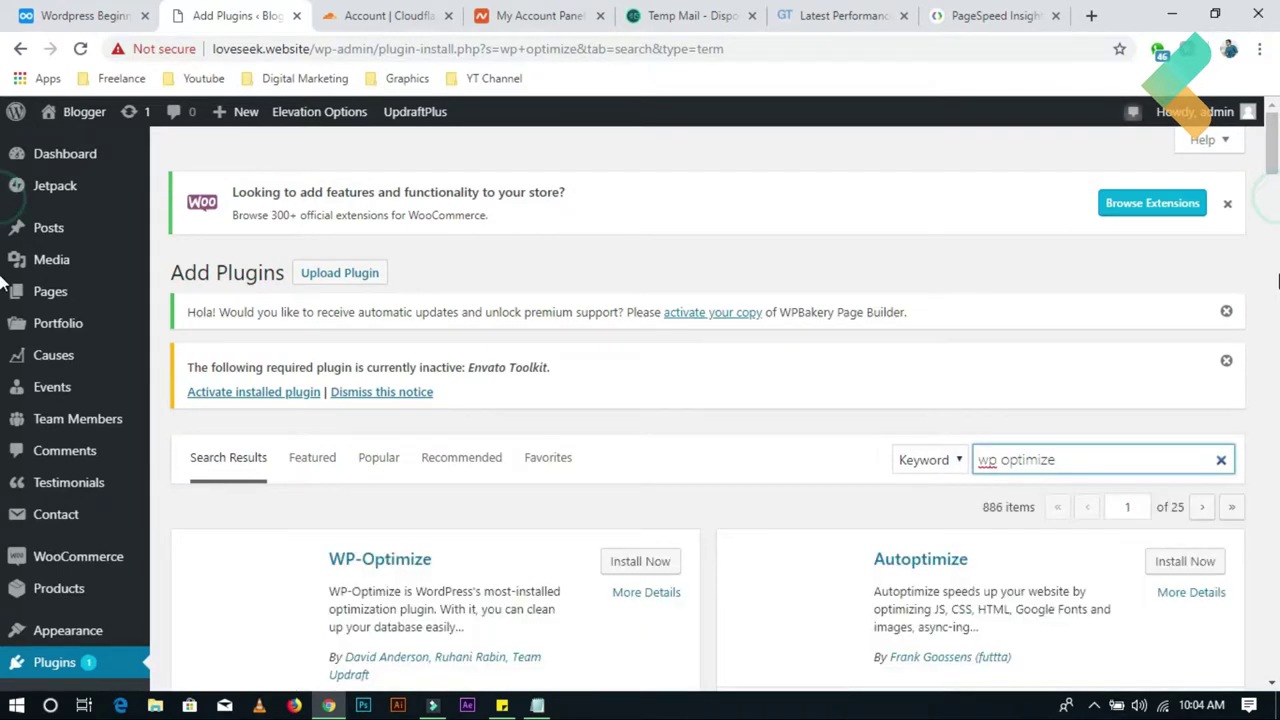
Step: Install and activate the WP-Optimize plugin from the search results
scroll(1275, 203, down, 8)
scroll(1270, 190, up, 5)
scroll(1267, 182, up, 3)
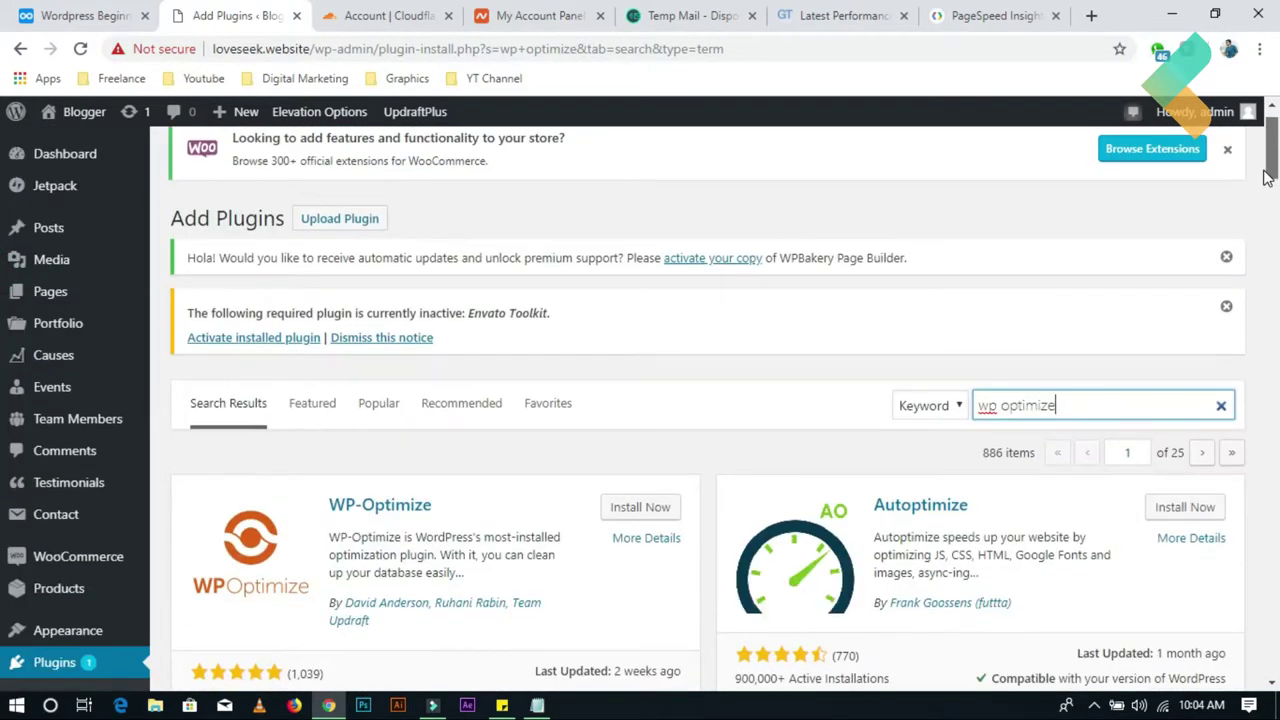
click(677, 472)
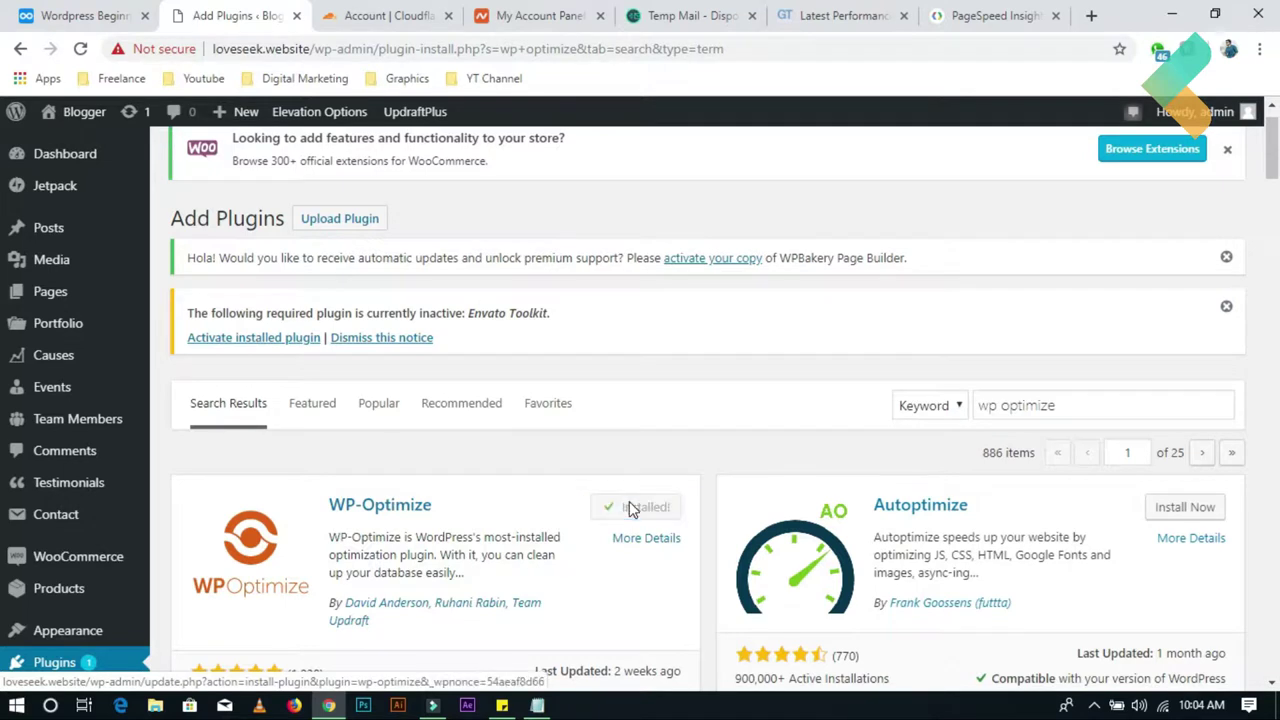
click(630, 507)
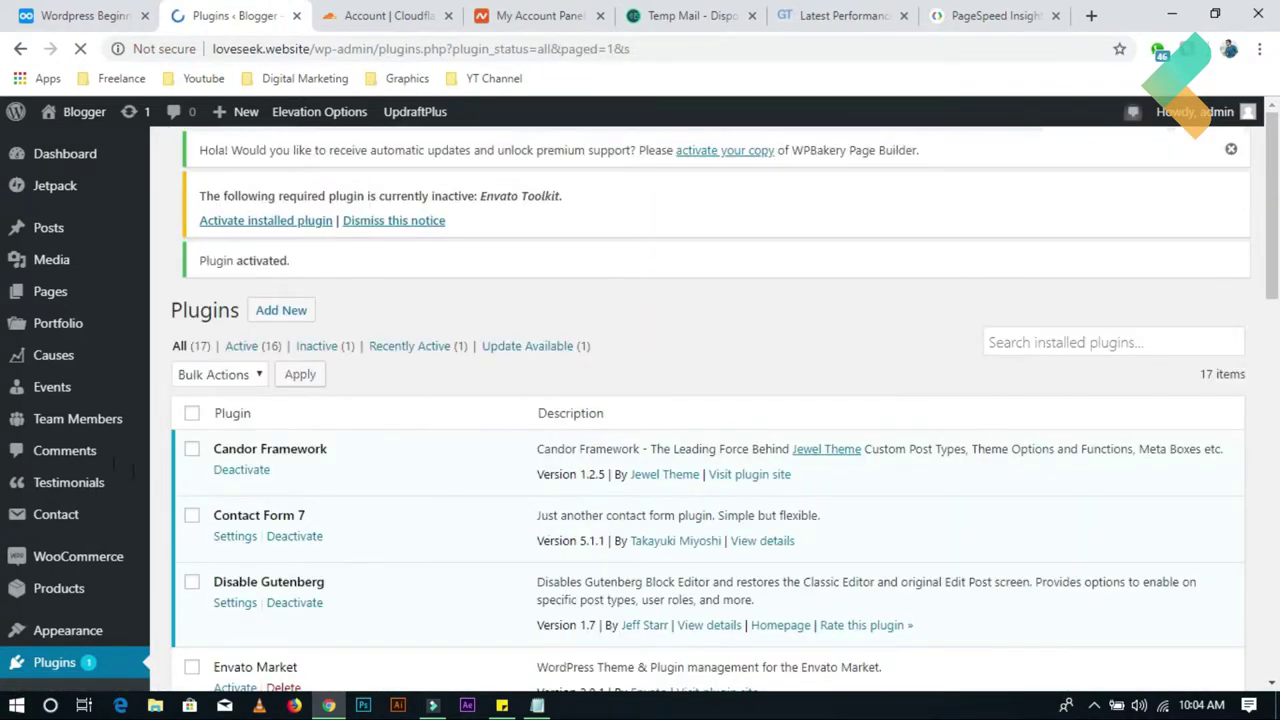
Step: Open the WP-Optimize optimizer from its entry in the installed plugins list
scroll(220, 474, down, 5)
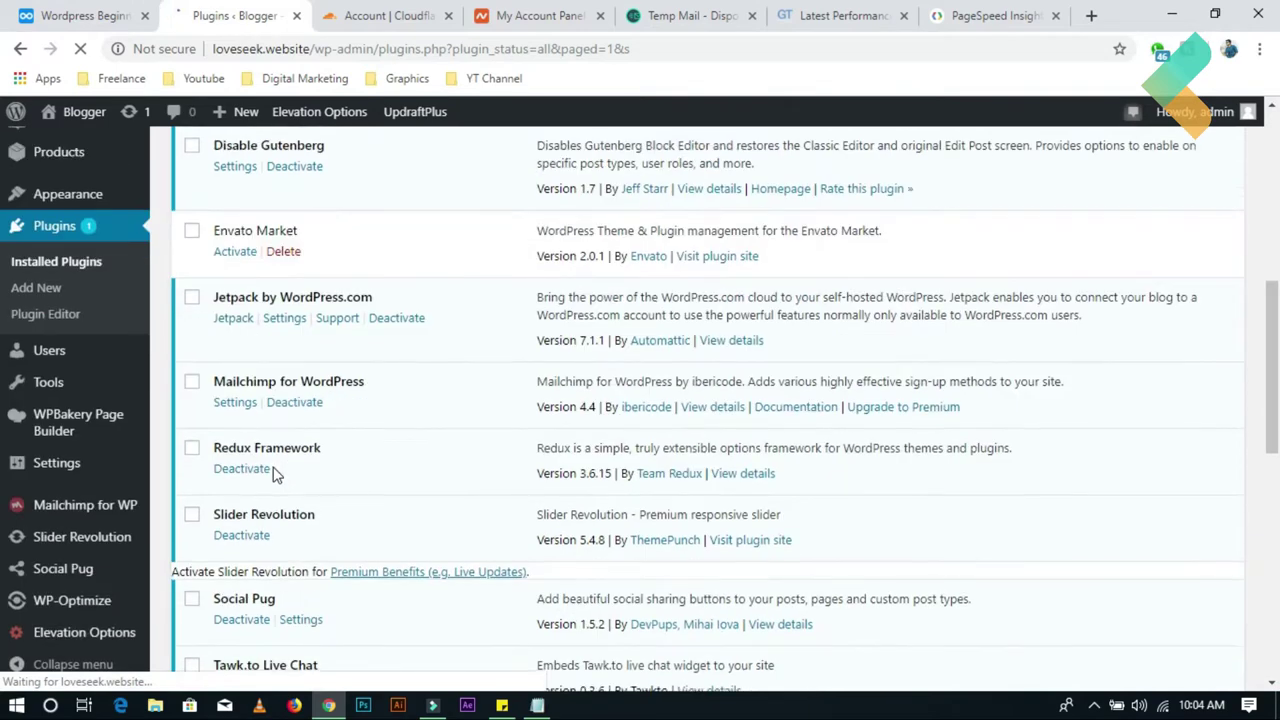
scroll(270, 455, down, 4)
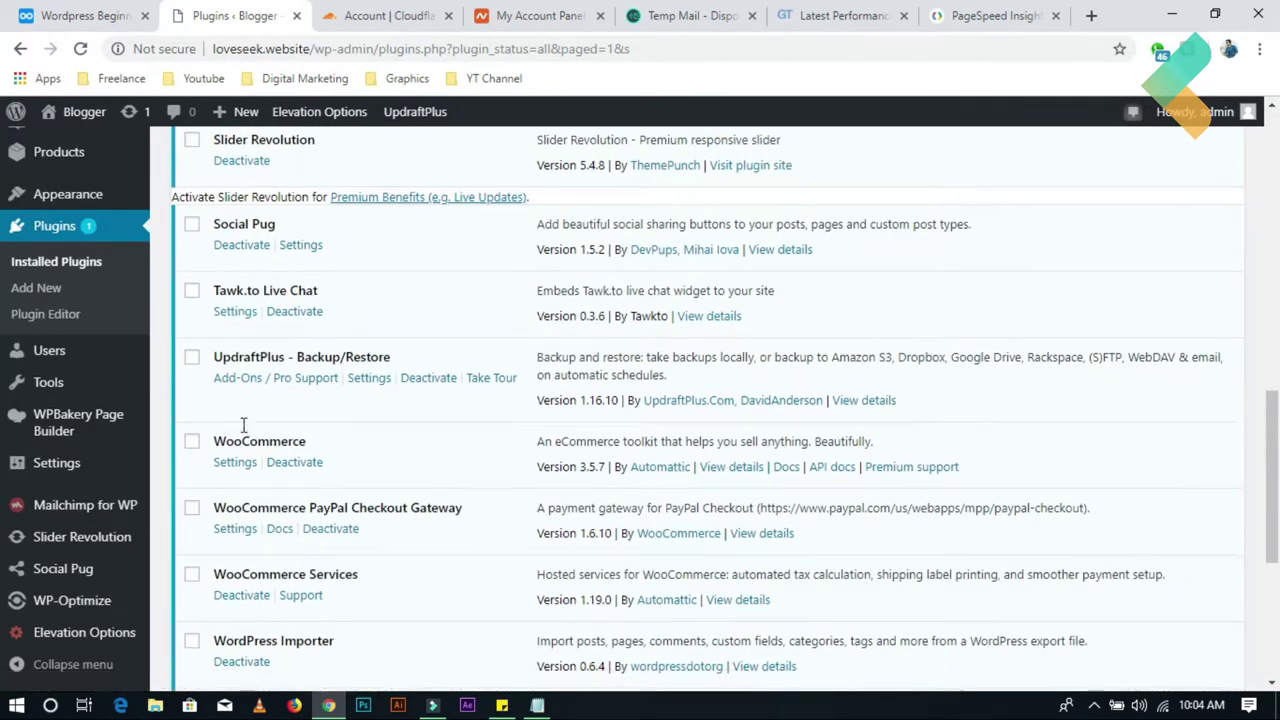
scroll(248, 400, down, 2)
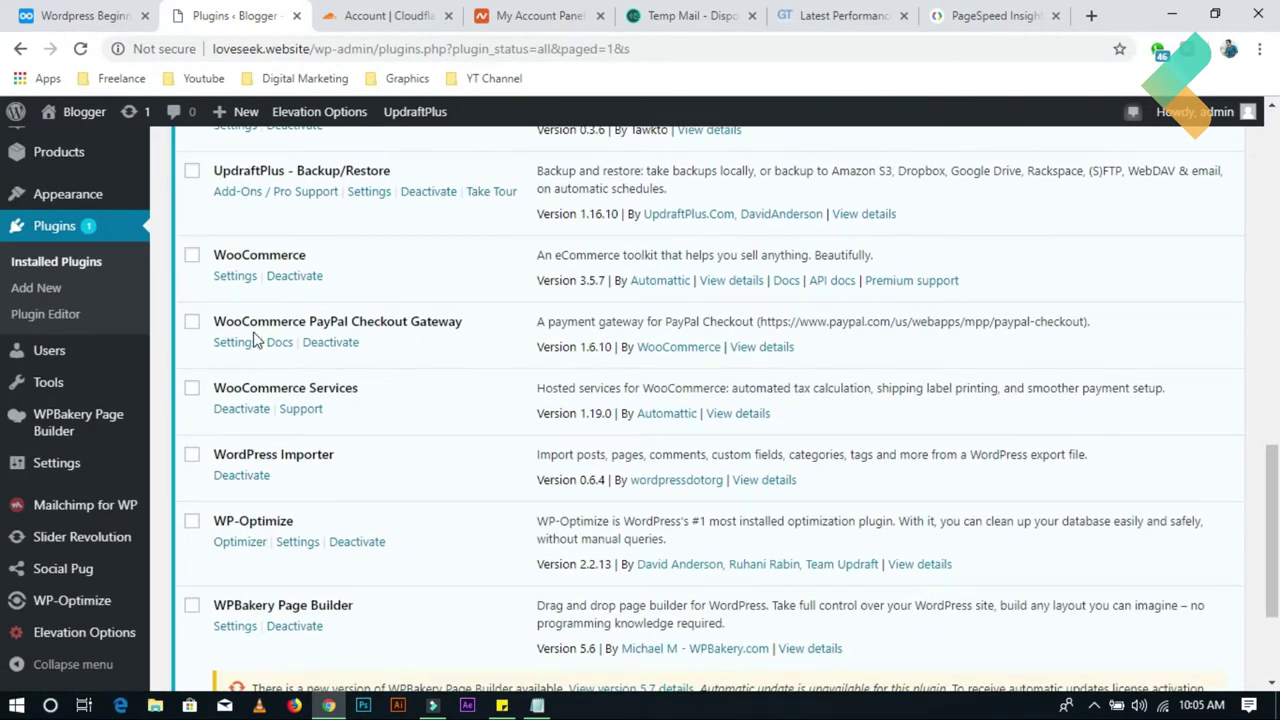
scroll(252, 340, down, 1)
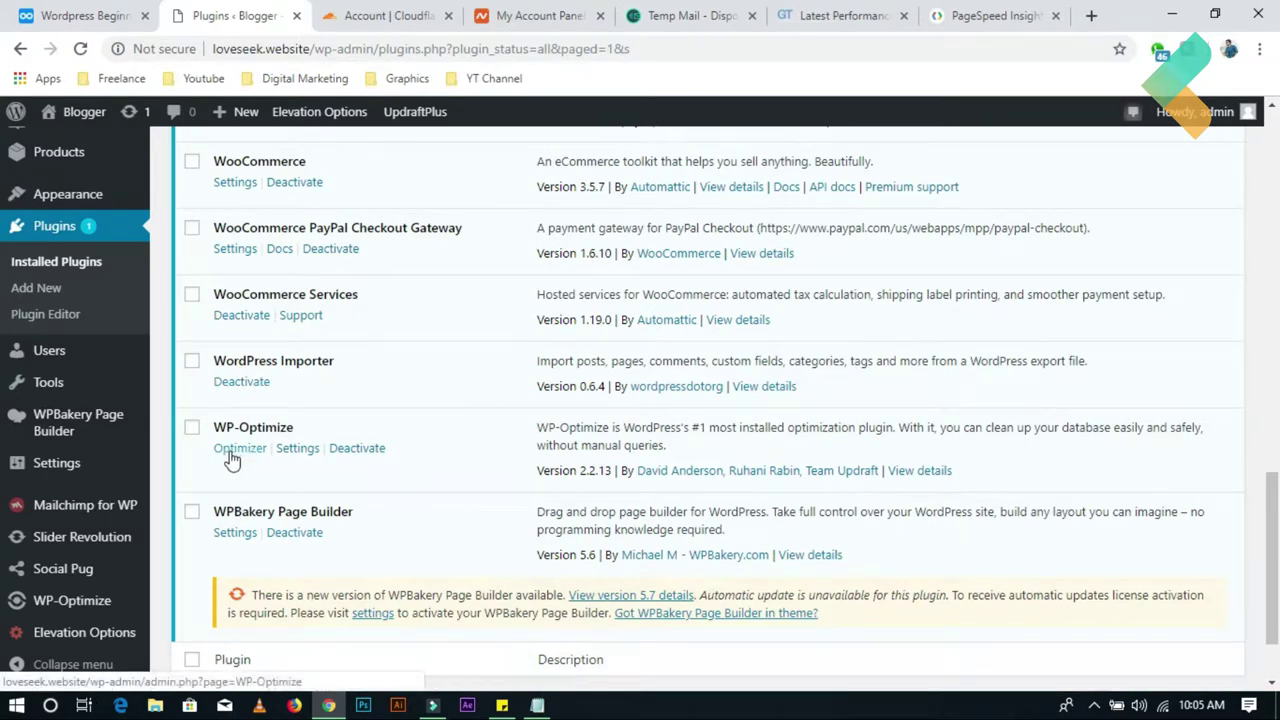
click(240, 450)
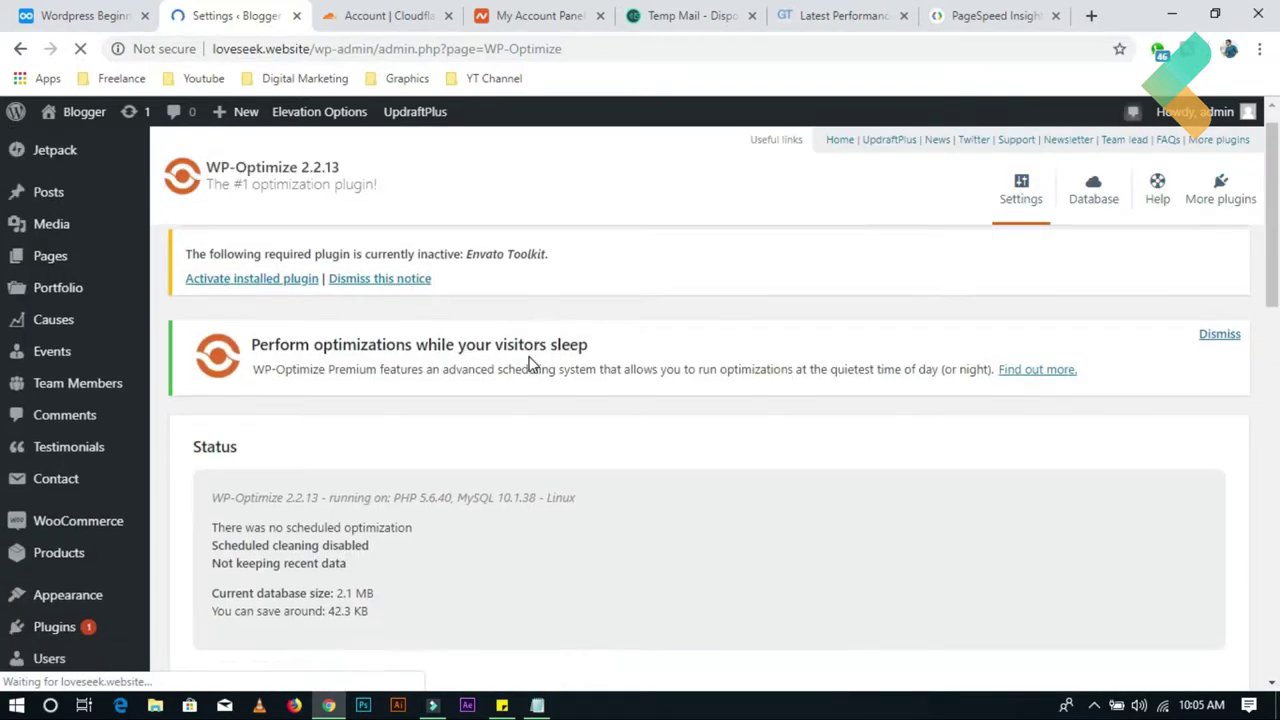
Step: Look through the WP-Optimize settings and dismiss the "Perform optimizations while your visitors sleep" notice
scroll(502, 385, down, 10)
scroll(476, 385, down, 6)
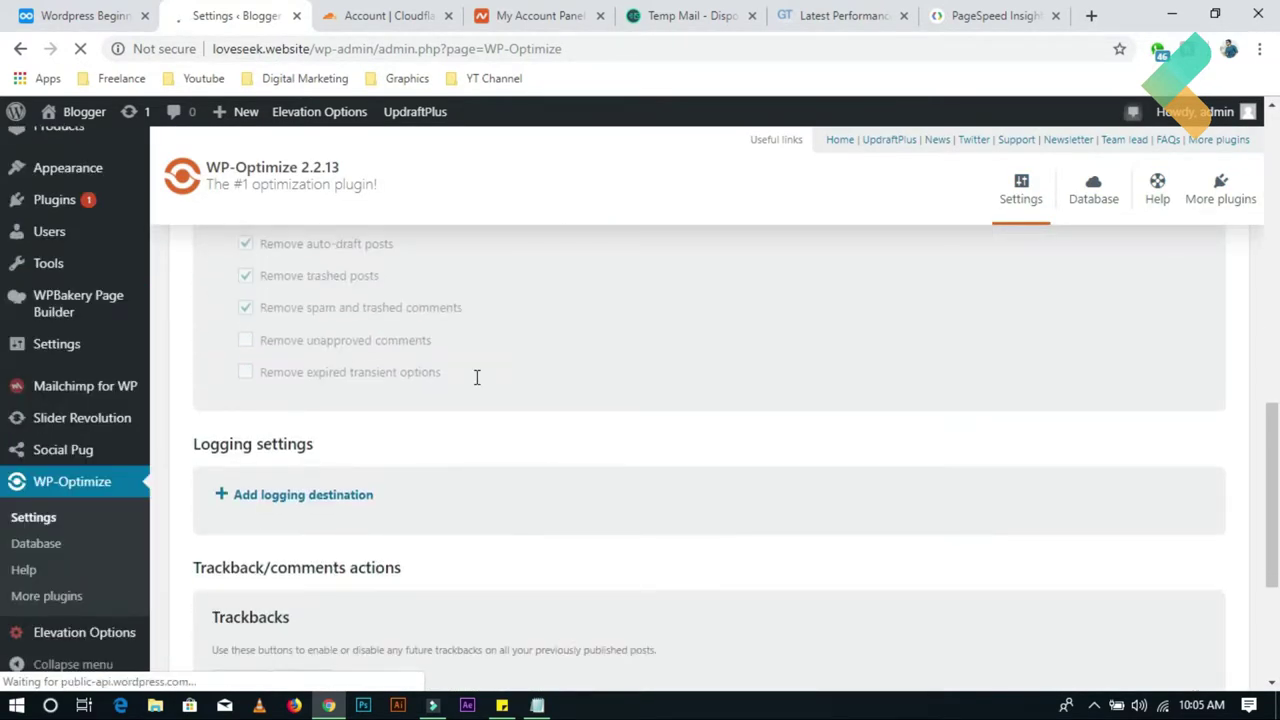
scroll(476, 385, up, 15)
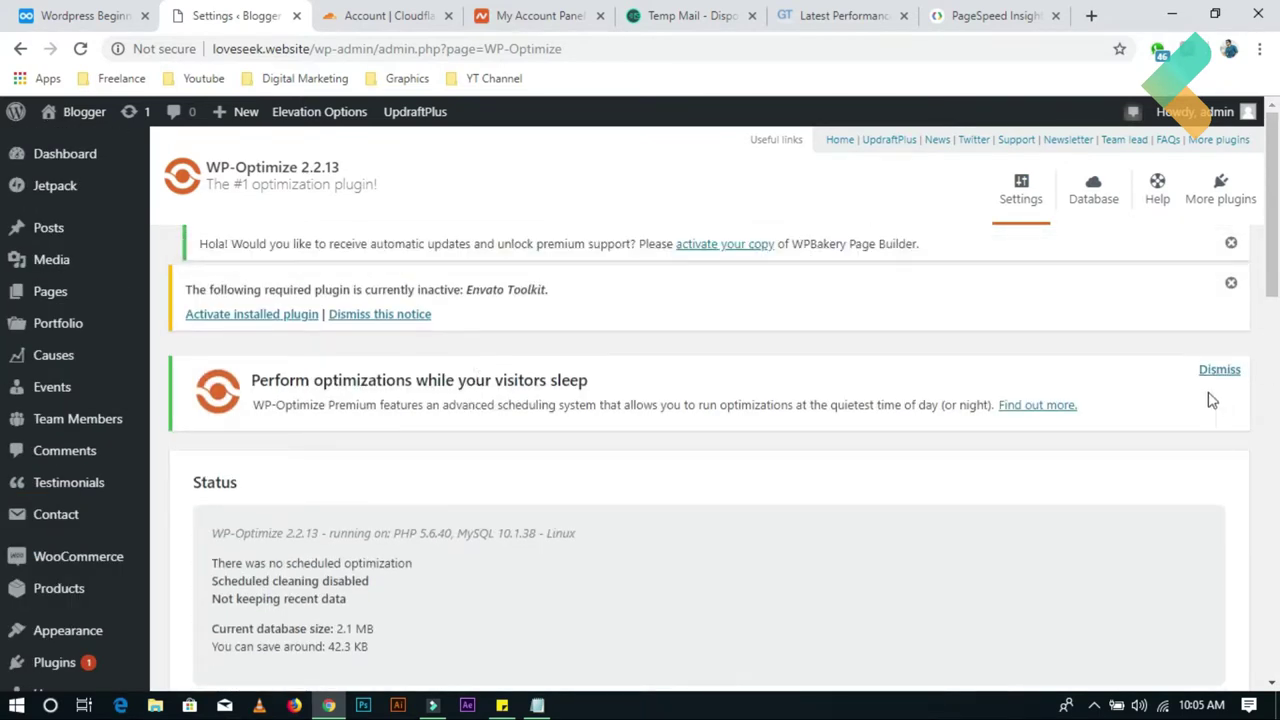
click(1220, 370)
Step: Check the WP-Optimize status section and enable scheduled clean-up and optimization in the scheduled clean-up settings
scroll(343, 388, down, 3)
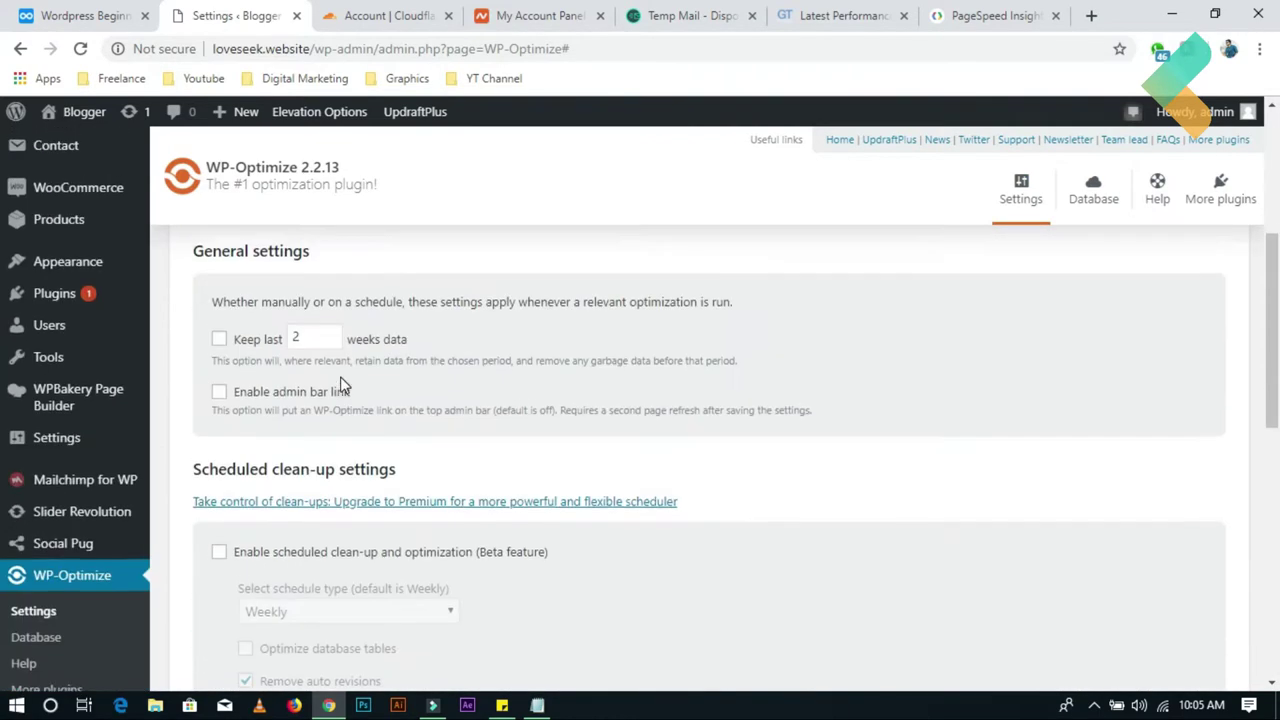
scroll(343, 380, up, 3)
drag(251, 371, 358, 371)
drag(222, 389, 360, 389)
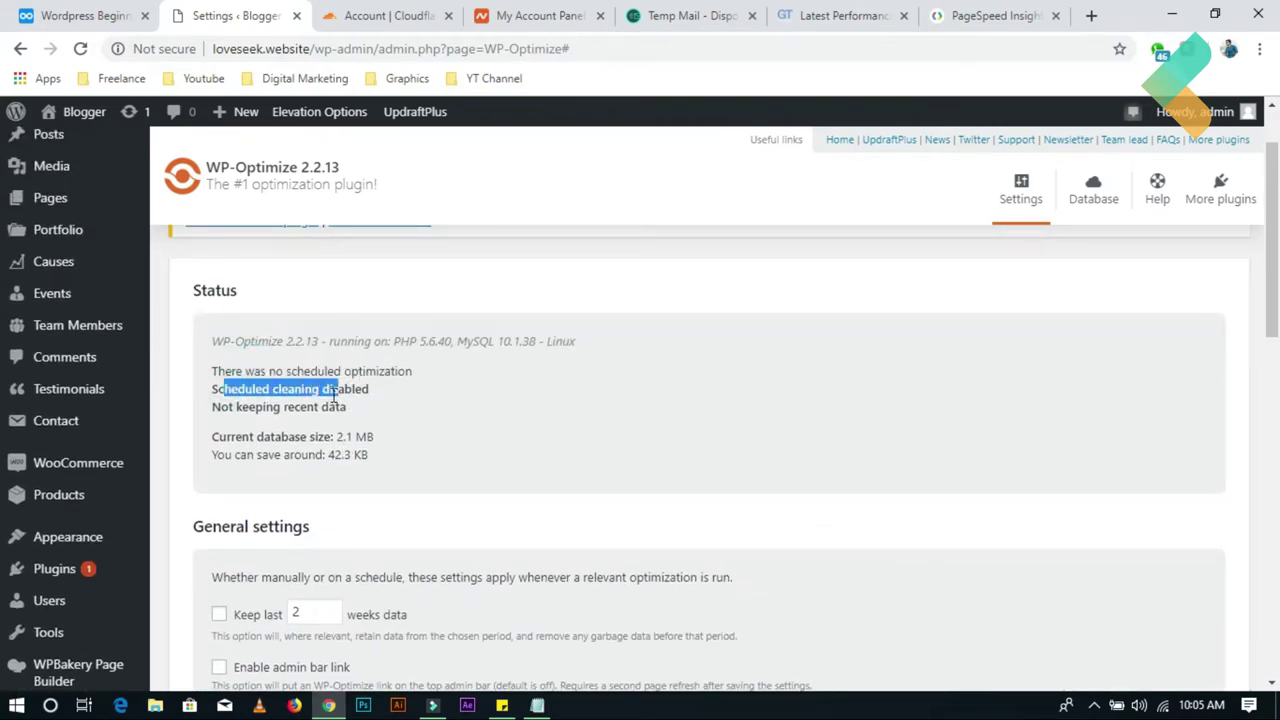
scroll(334, 398, up, 1)
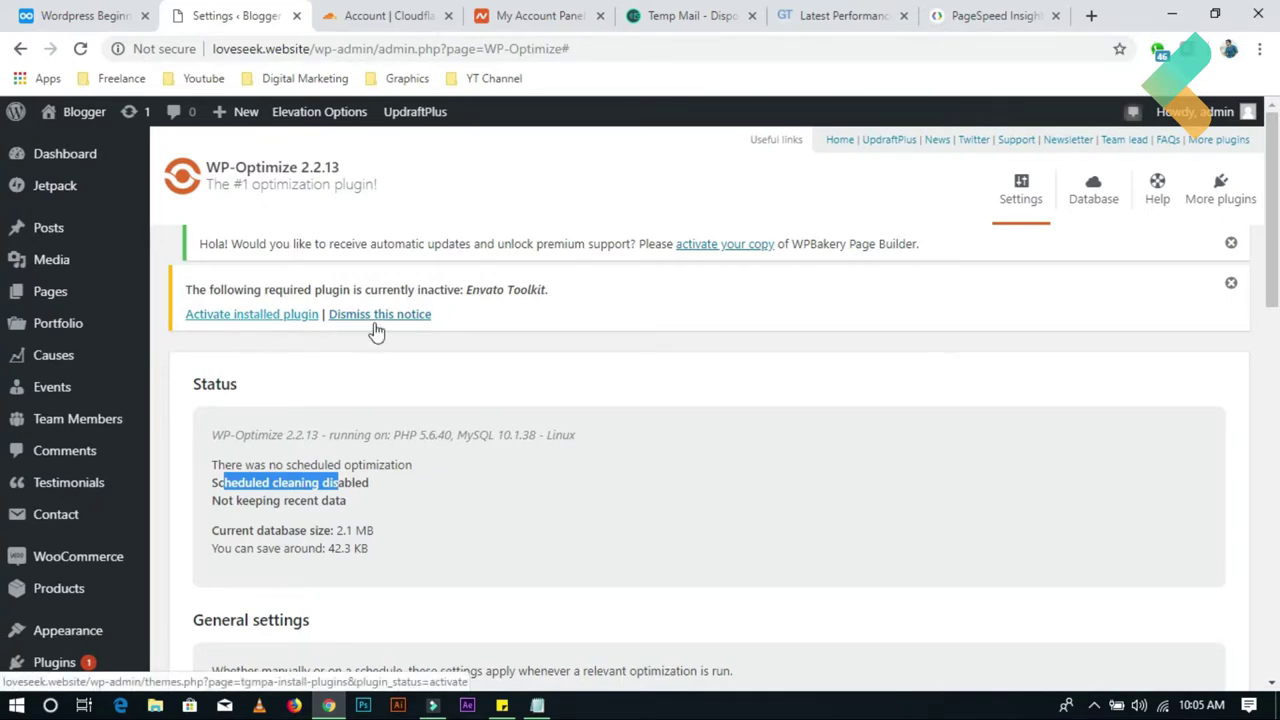
scroll(380, 335, down, 8)
scroll(371, 329, up, 1)
scroll(370, 330, down, 1)
click(219, 359)
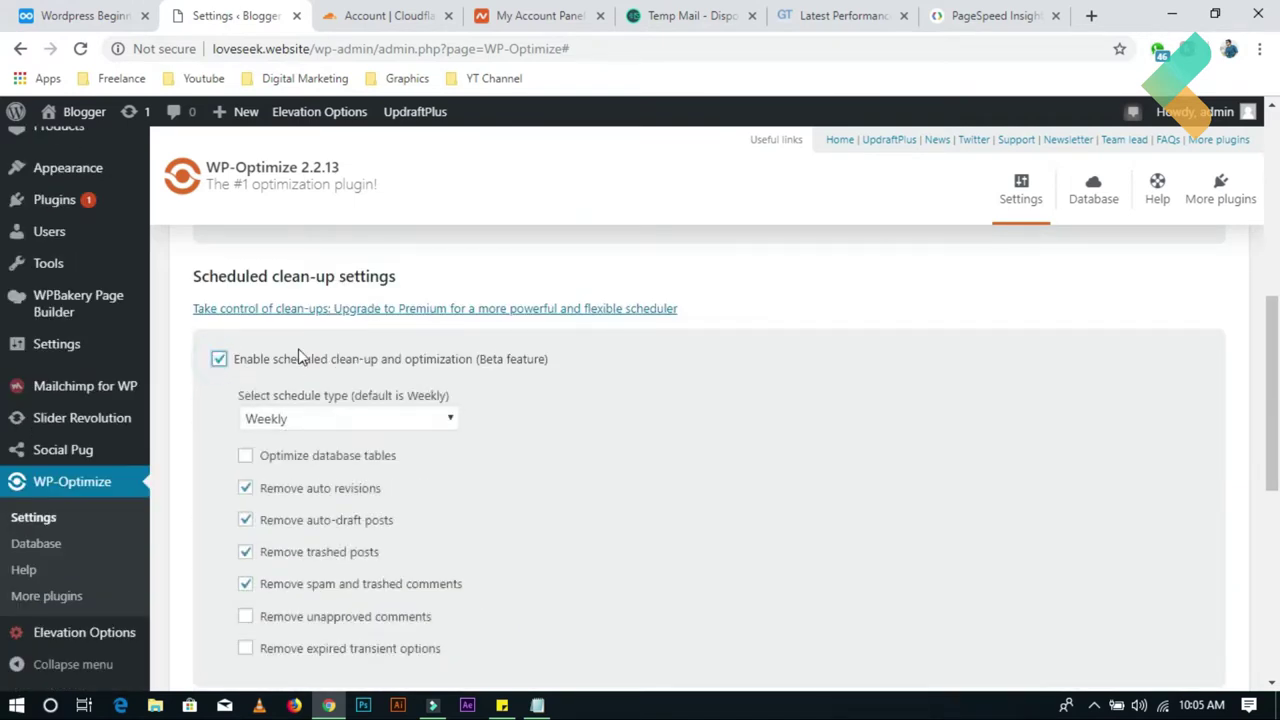
Step: Review the WP-Optimize status, general, scheduled clean-up, logging and trackback/comments settings
scroll(301, 355, up, 3)
scroll(240, 400, up, 4)
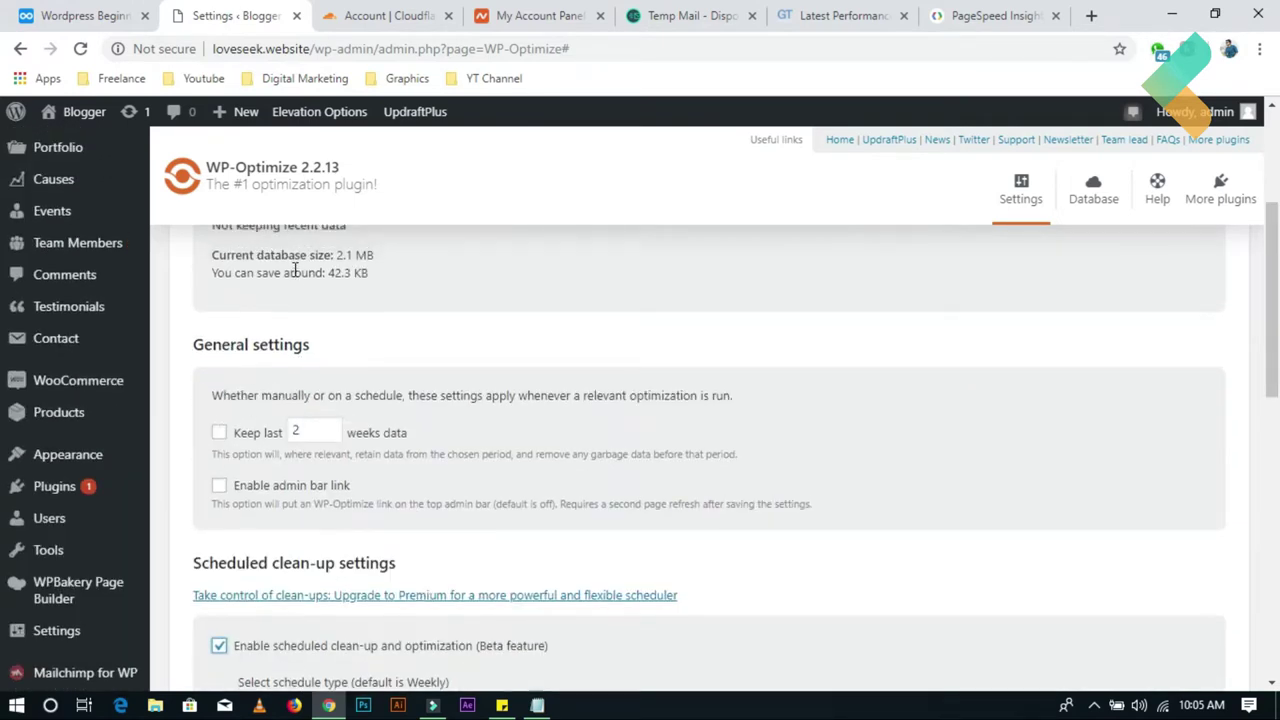
drag(224, 480, 338, 480)
scroll(358, 340, down, 2)
scroll(388, 347, down, 10)
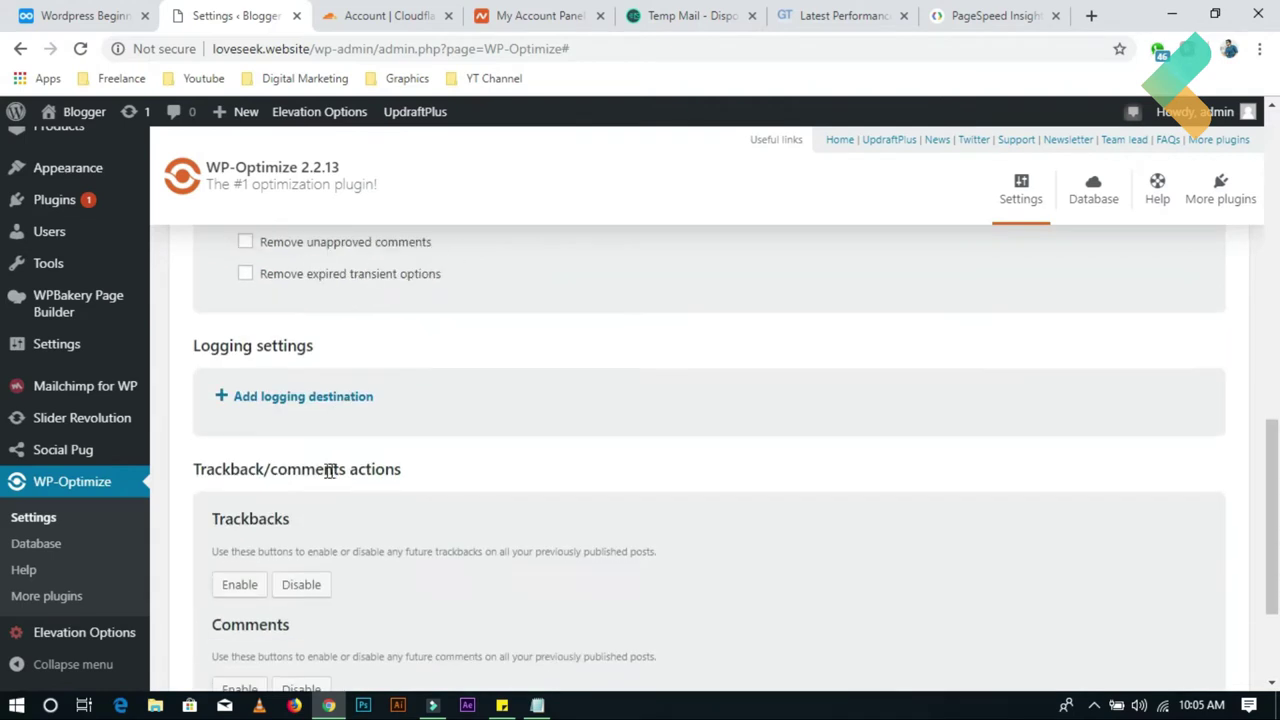
scroll(316, 452, down, 2)
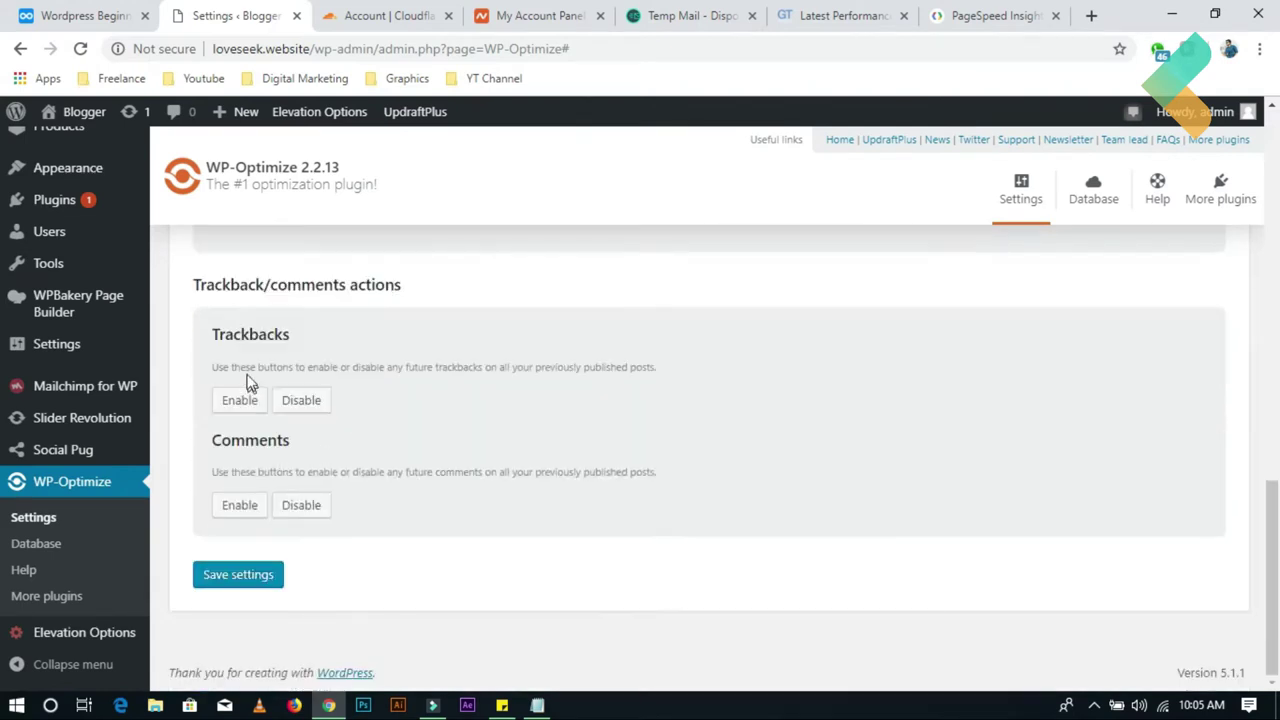
scroll(323, 423, up, 6)
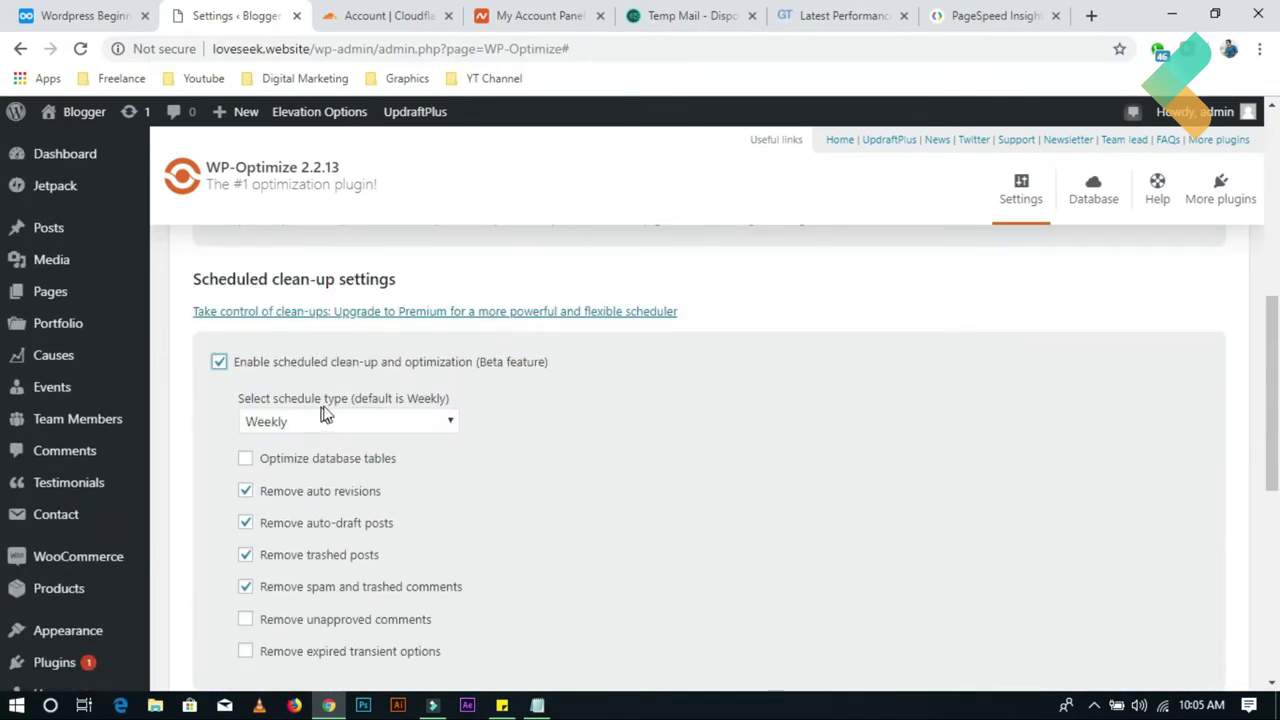
scroll(345, 420, up, 4)
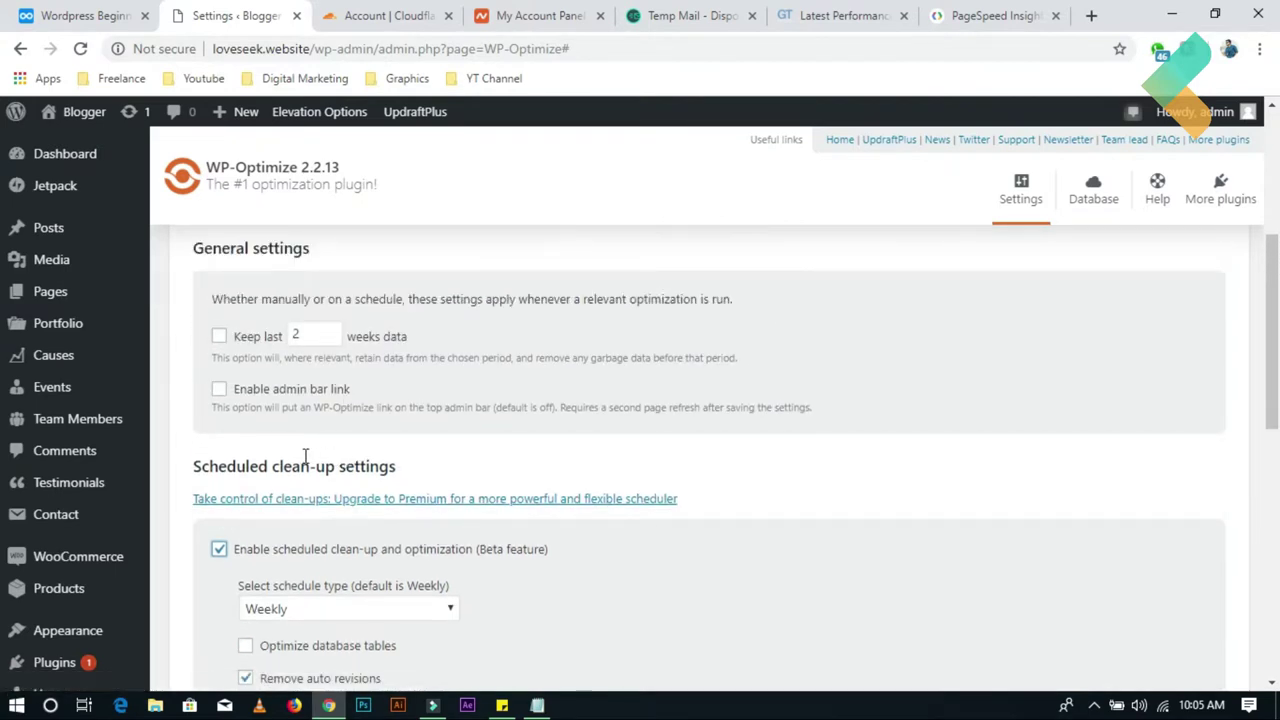
scroll(350, 433, up, 2)
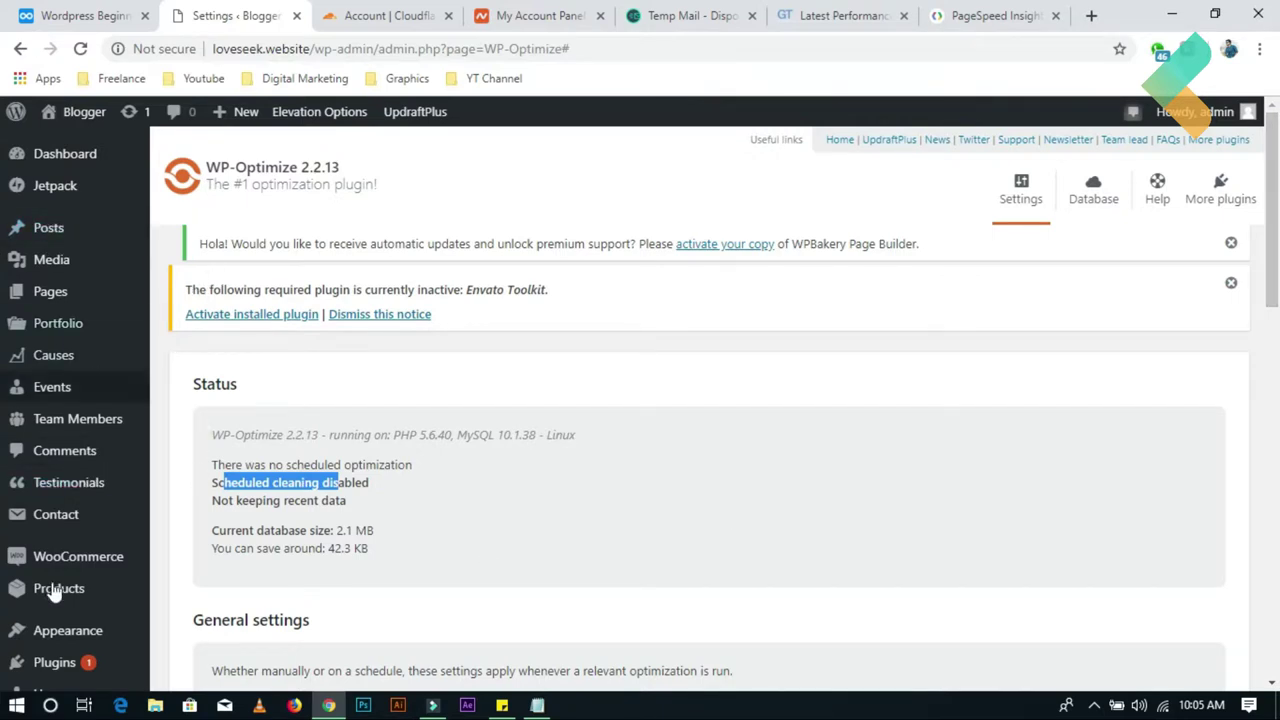
Step: Search the plugins available to add for "w3 total cache", copying the name from the Sticky Notes list
click(502, 706)
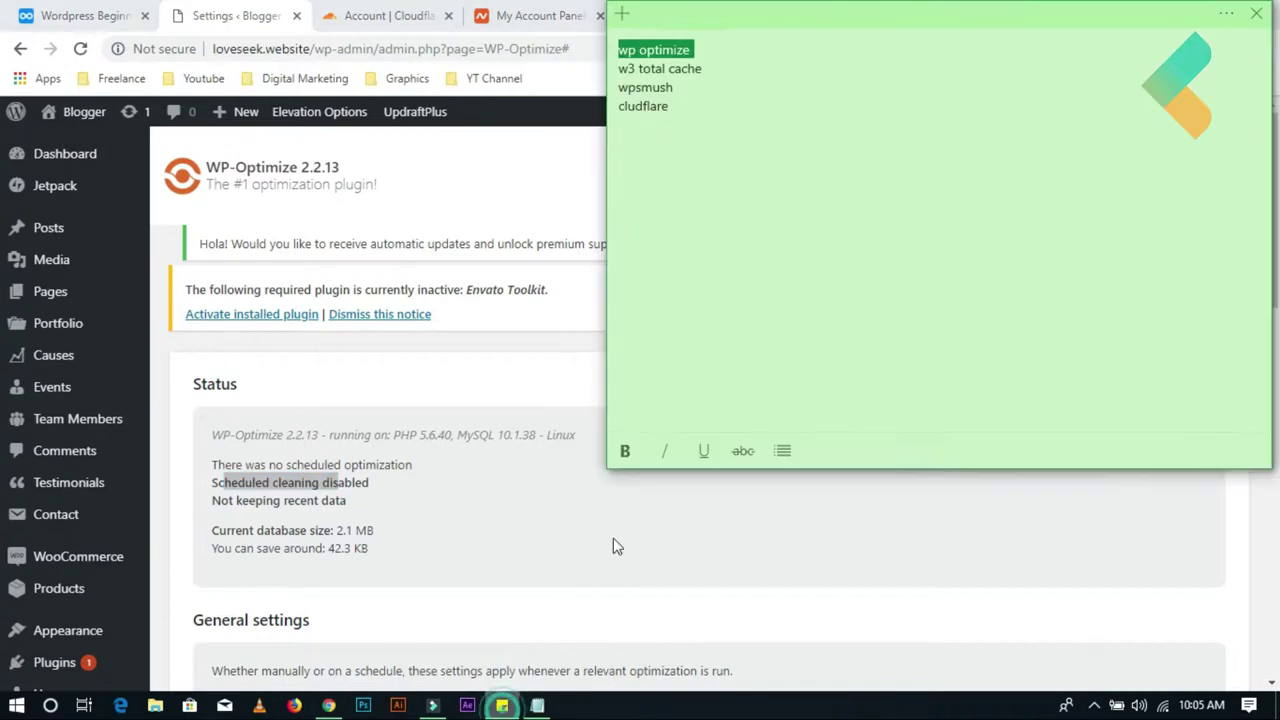
triple_click(653, 68)
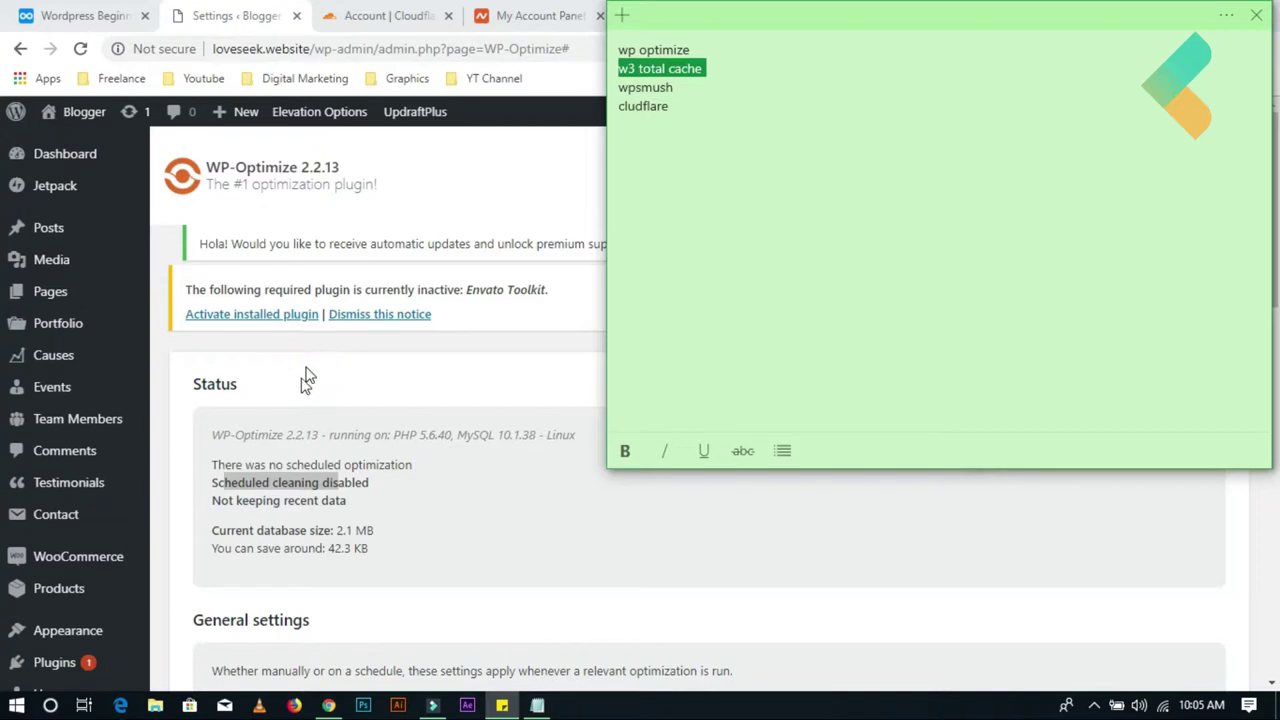
mouse_move(63, 632)
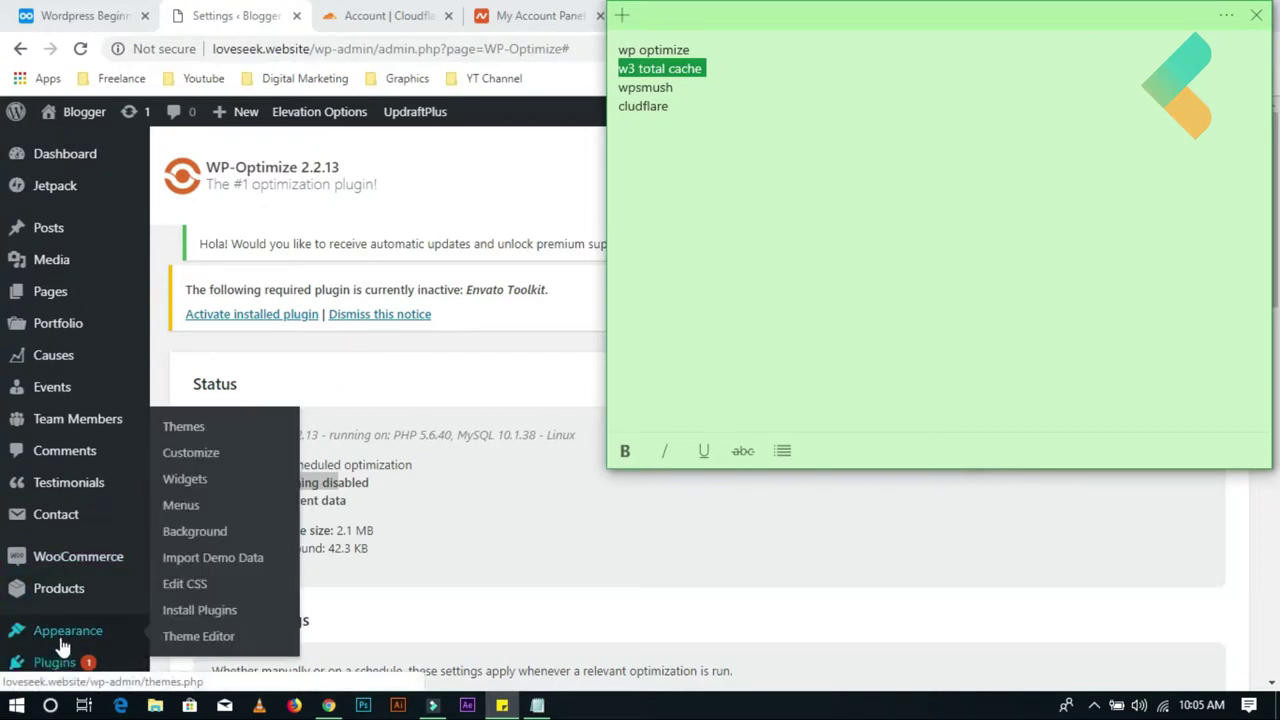
click(418, 505)
scroll(500, 534, down, 2)
mouse_move(54, 475)
click(212, 506)
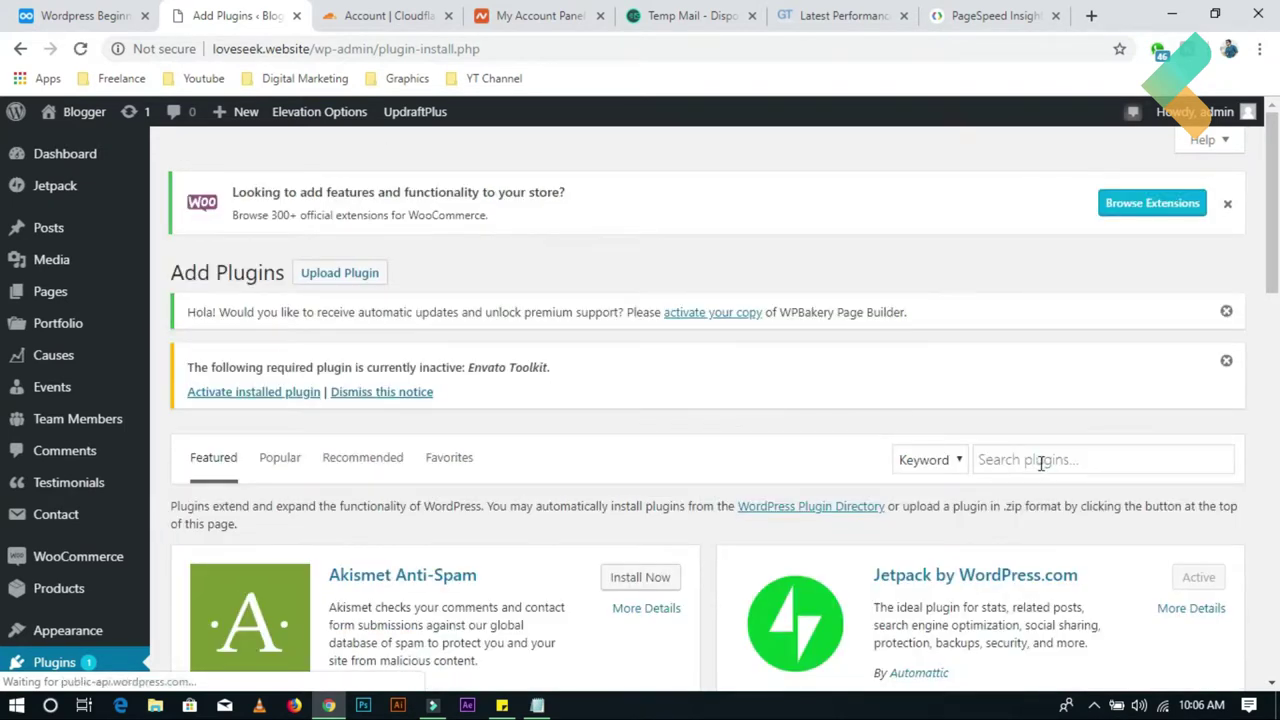
click(1043, 459)
text(w3 total cache)
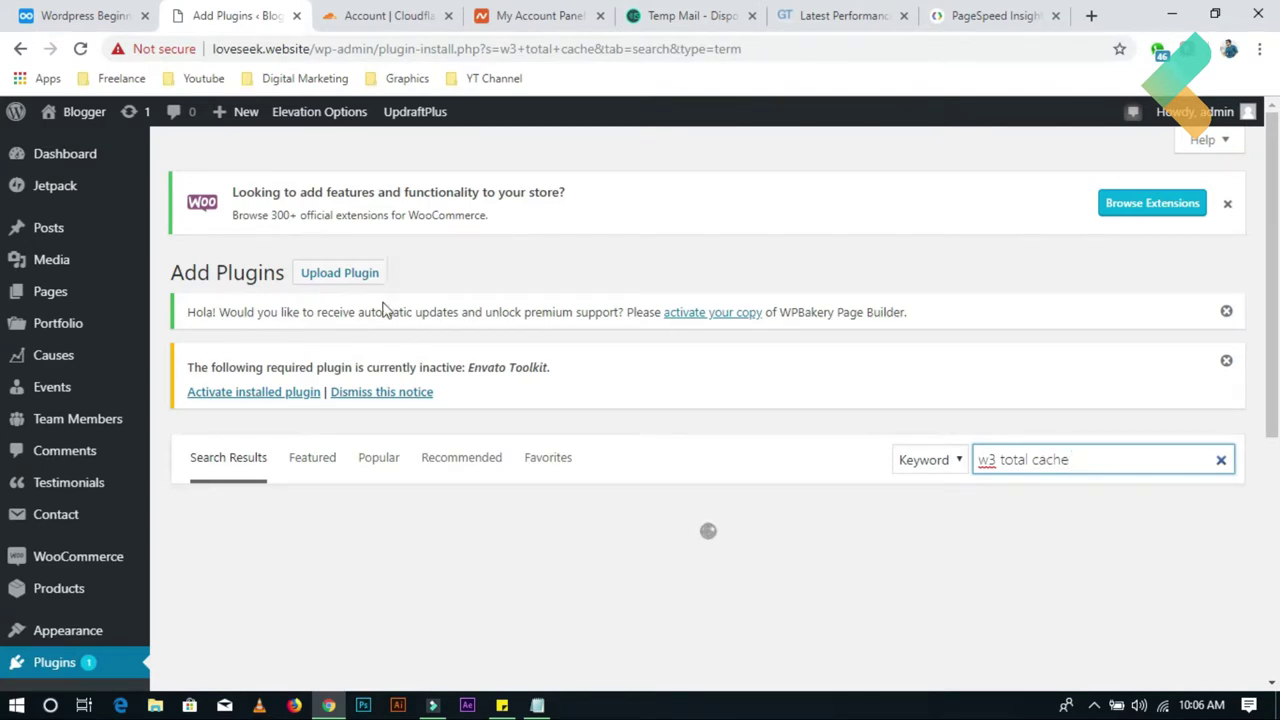
Step: Install and activate the W3 Total Cache plugin from the search results
click(640, 561)
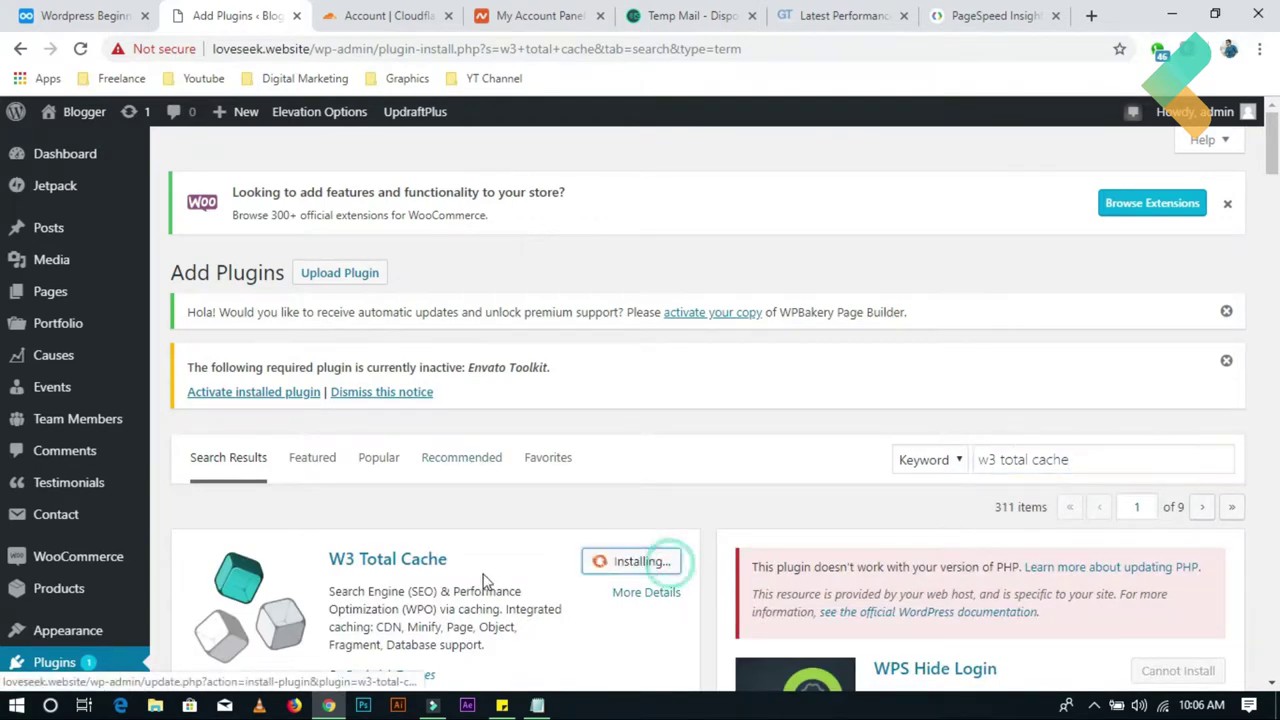
scroll(295, 440, down, 1)
scroll(295, 440, down, 1)
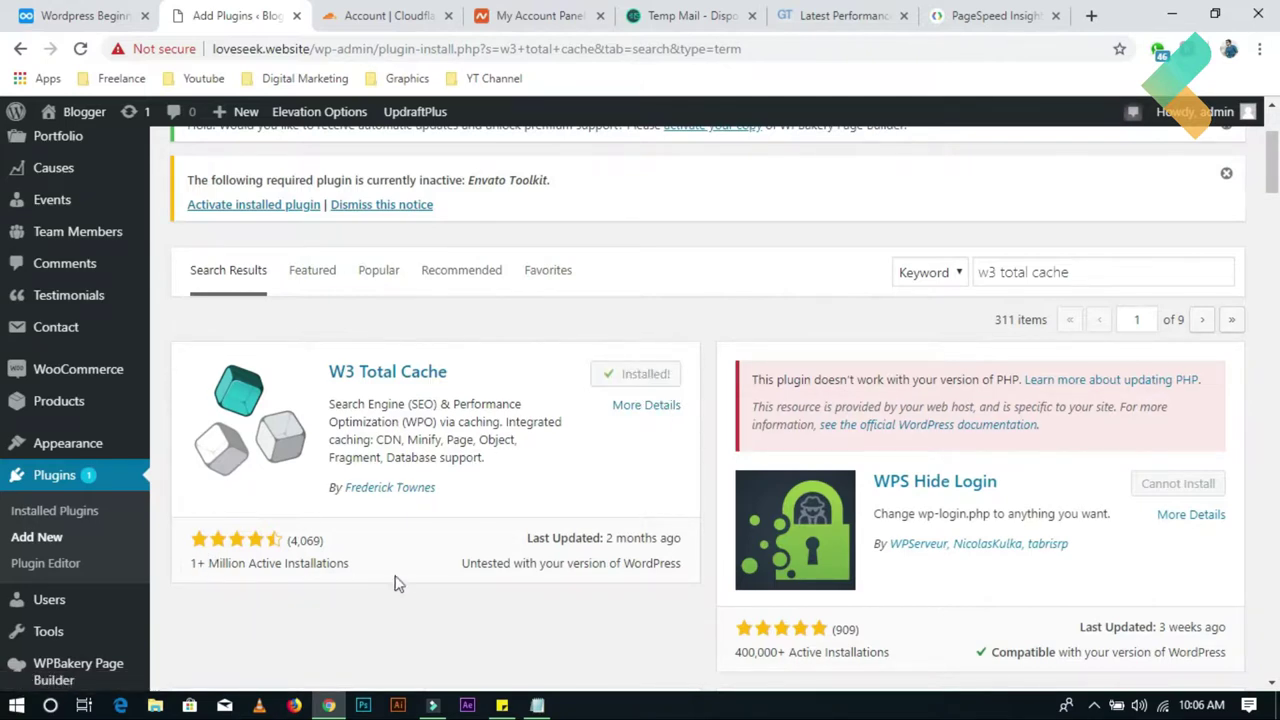
click(668, 375)
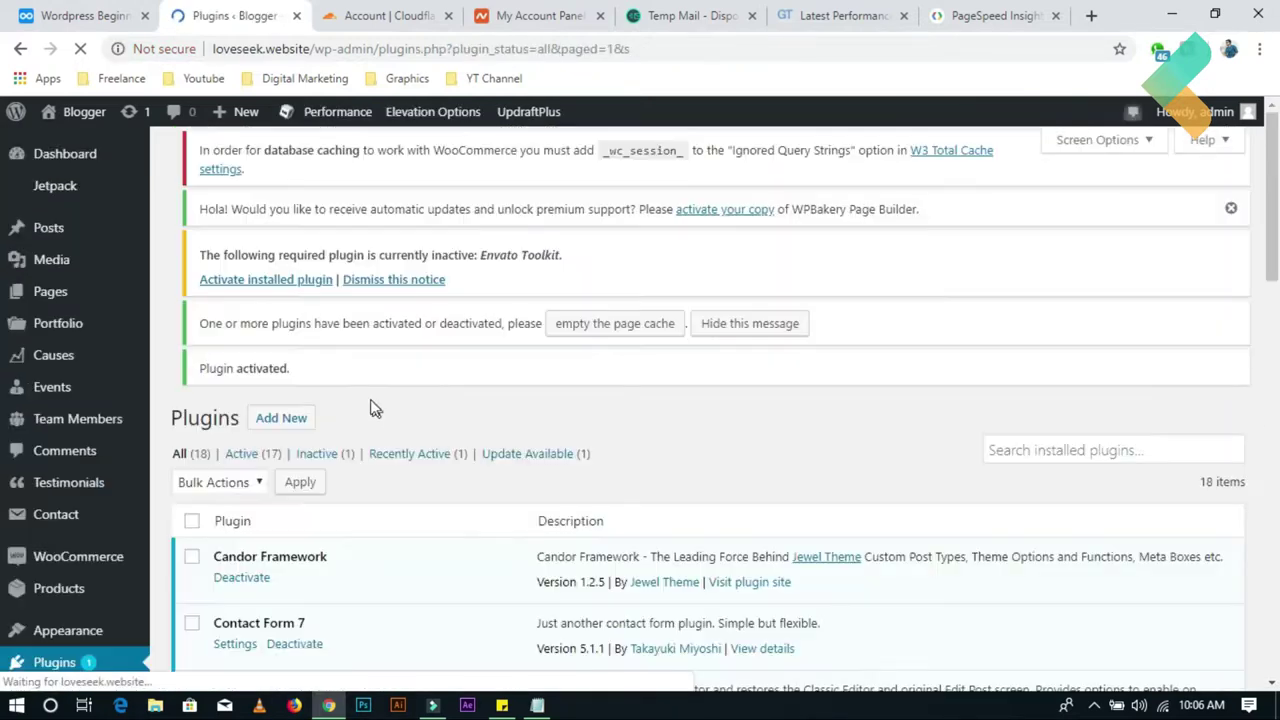
Step: Find W3 Total Cache in the installed plugins list and open its settings
scroll(149, 543, down, 8)
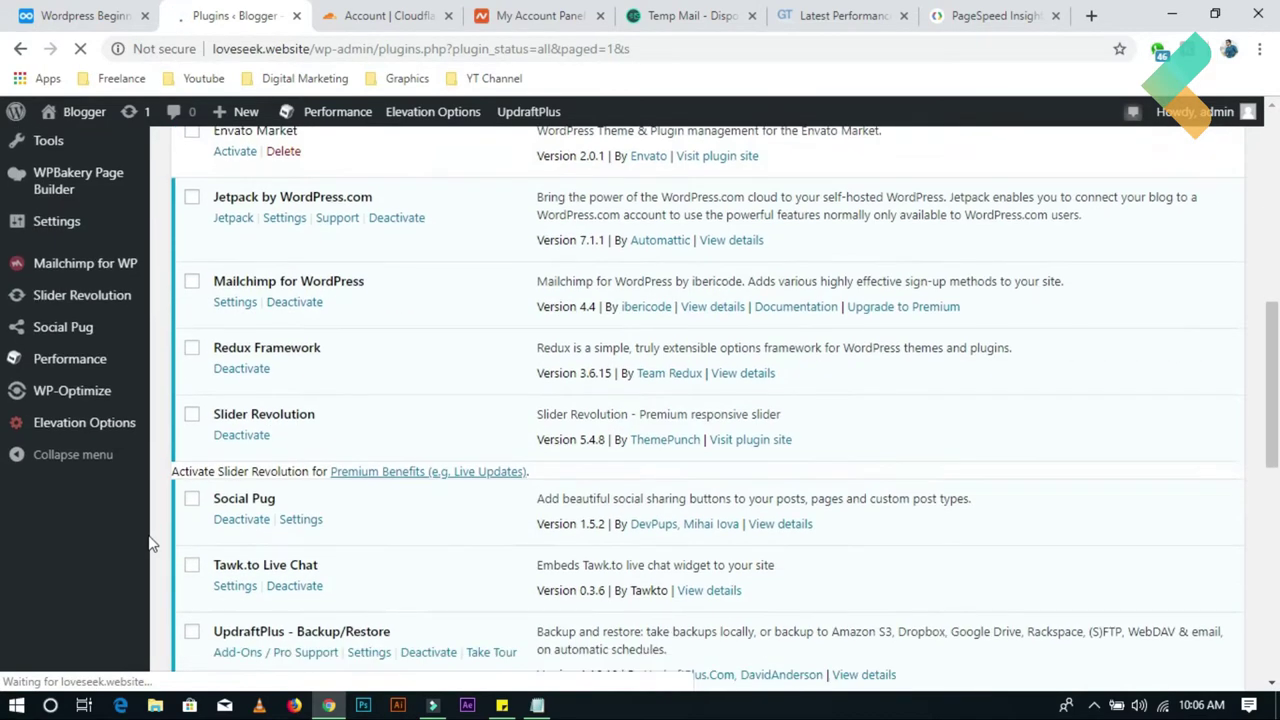
mouse_move(100, 580)
scroll(100, 580, down, 1)
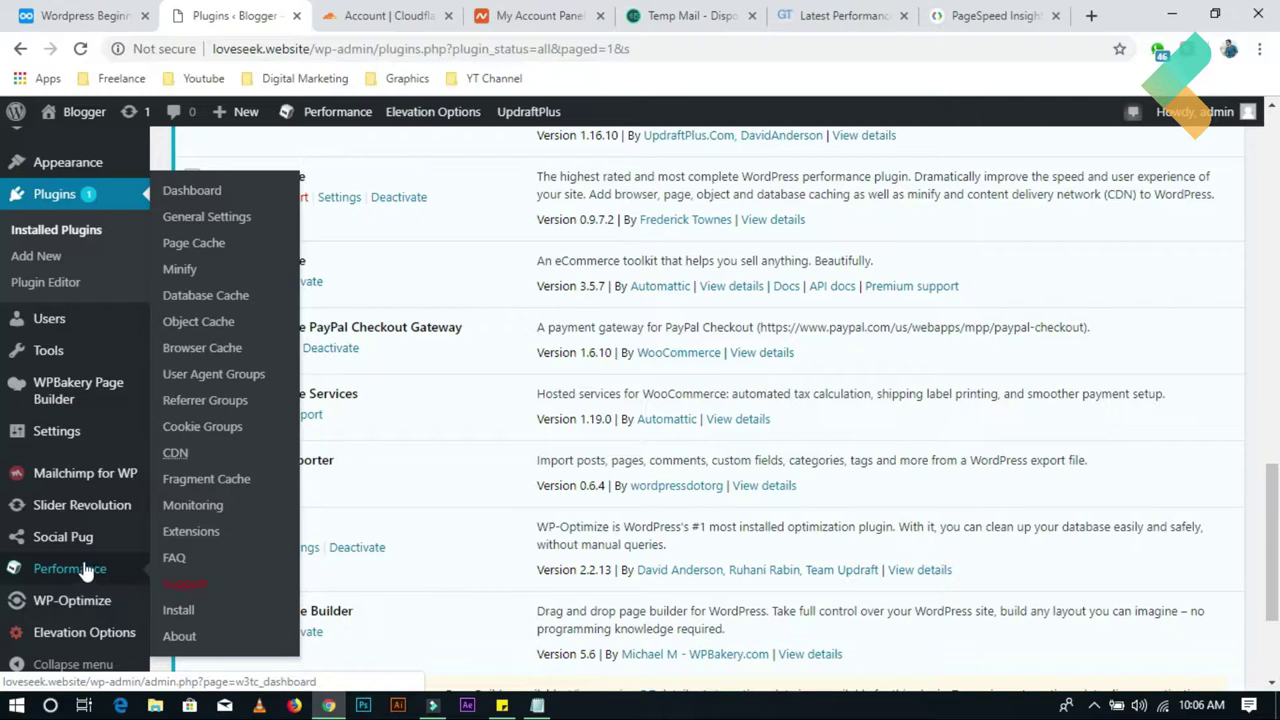
scroll(566, 549, down, 2)
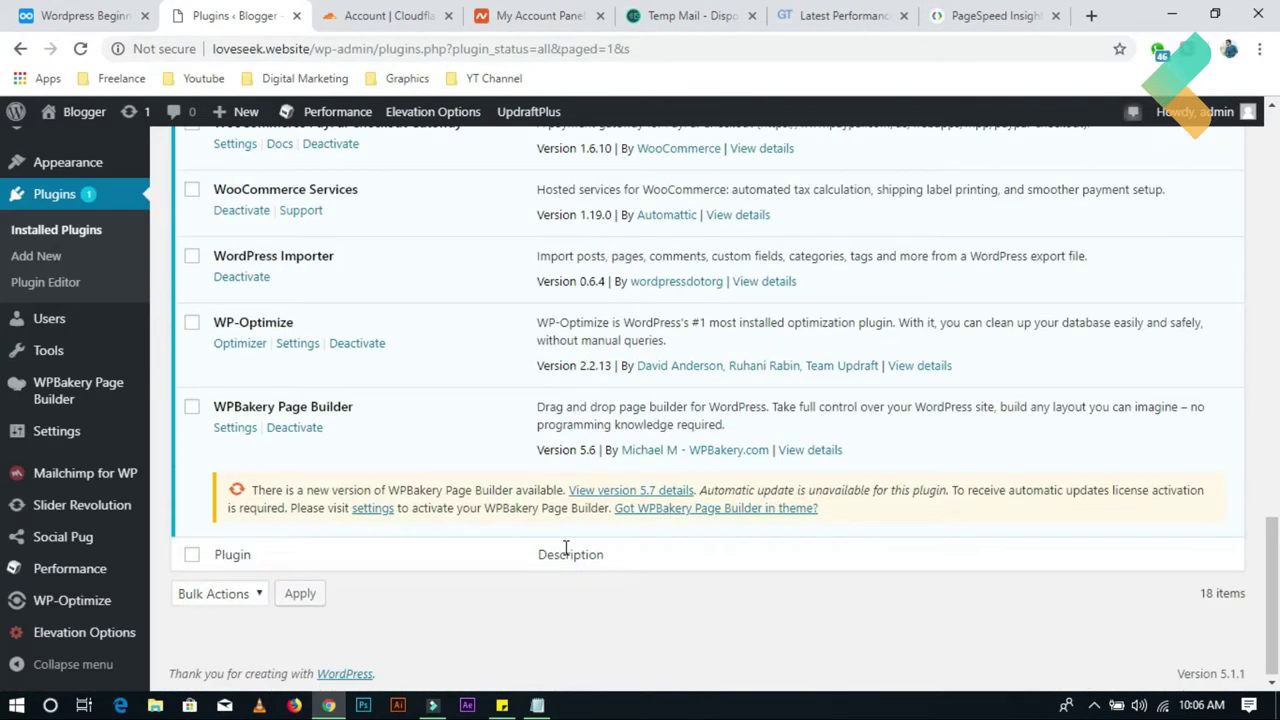
scroll(565, 553, up, 3)
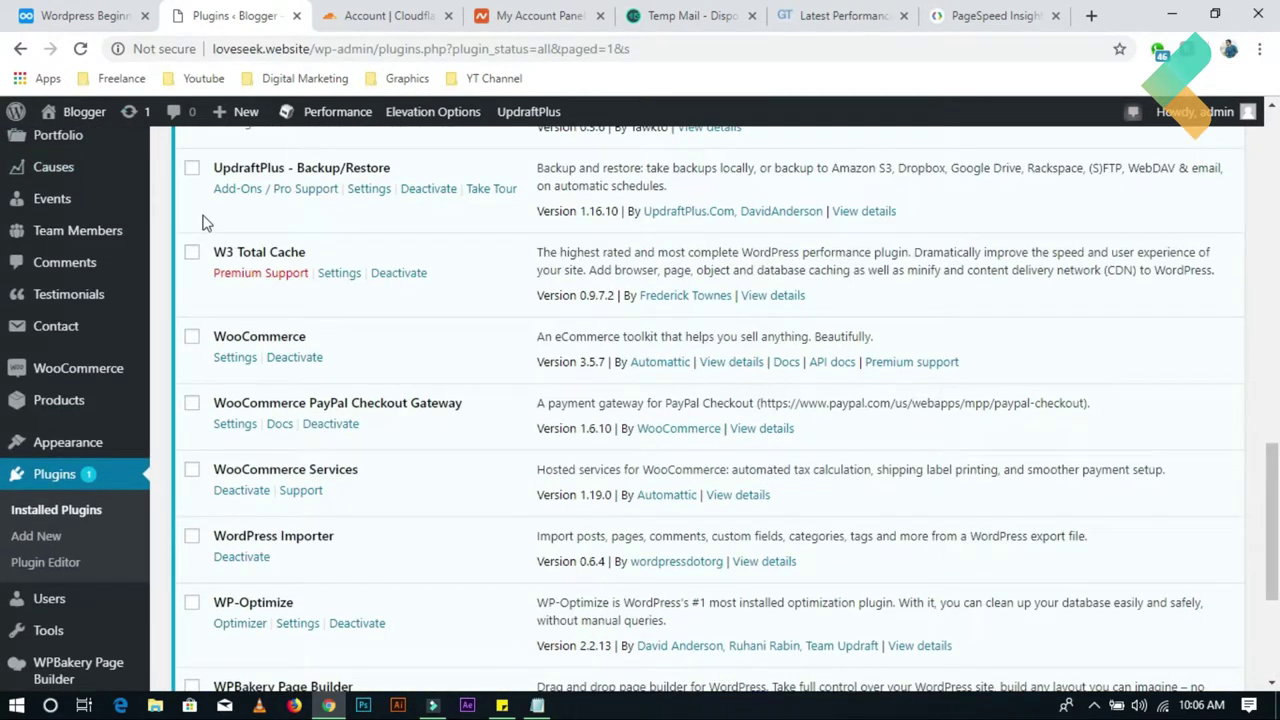
click(343, 277)
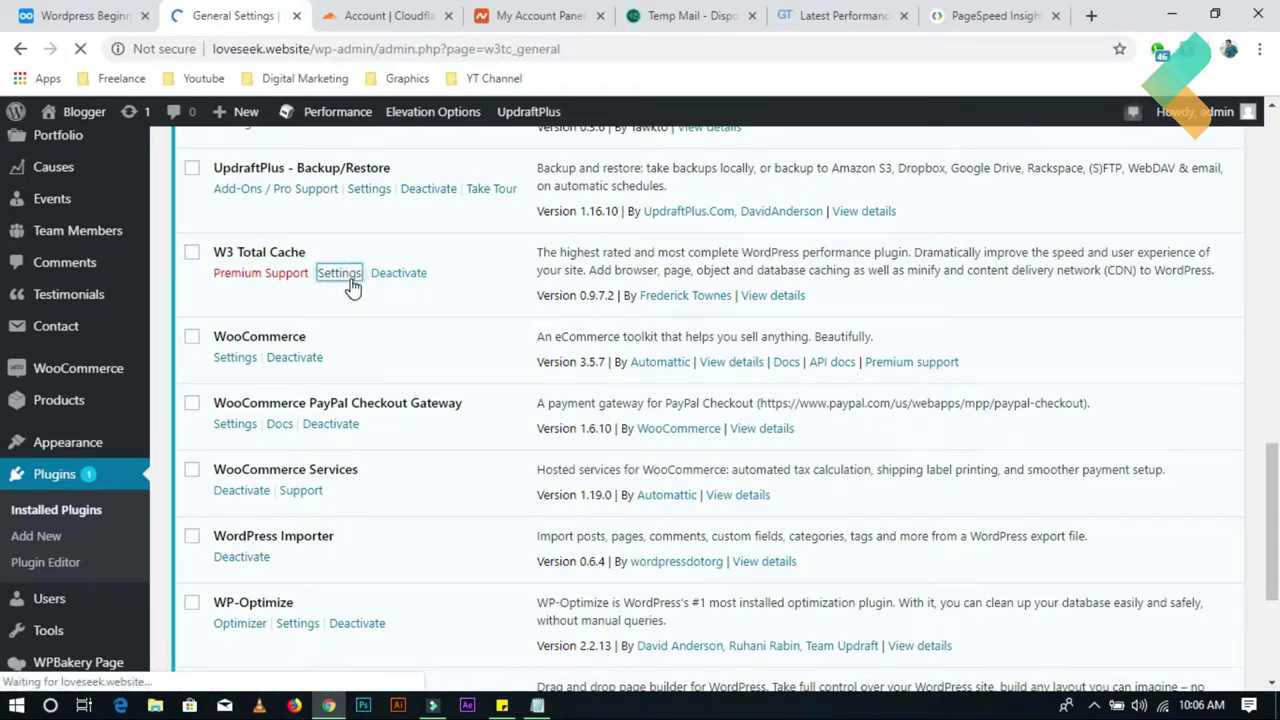
Step: Accept the W3 Total Cache terms of use and privacy policy on the General Settings page
scroll(512, 397, down, 1)
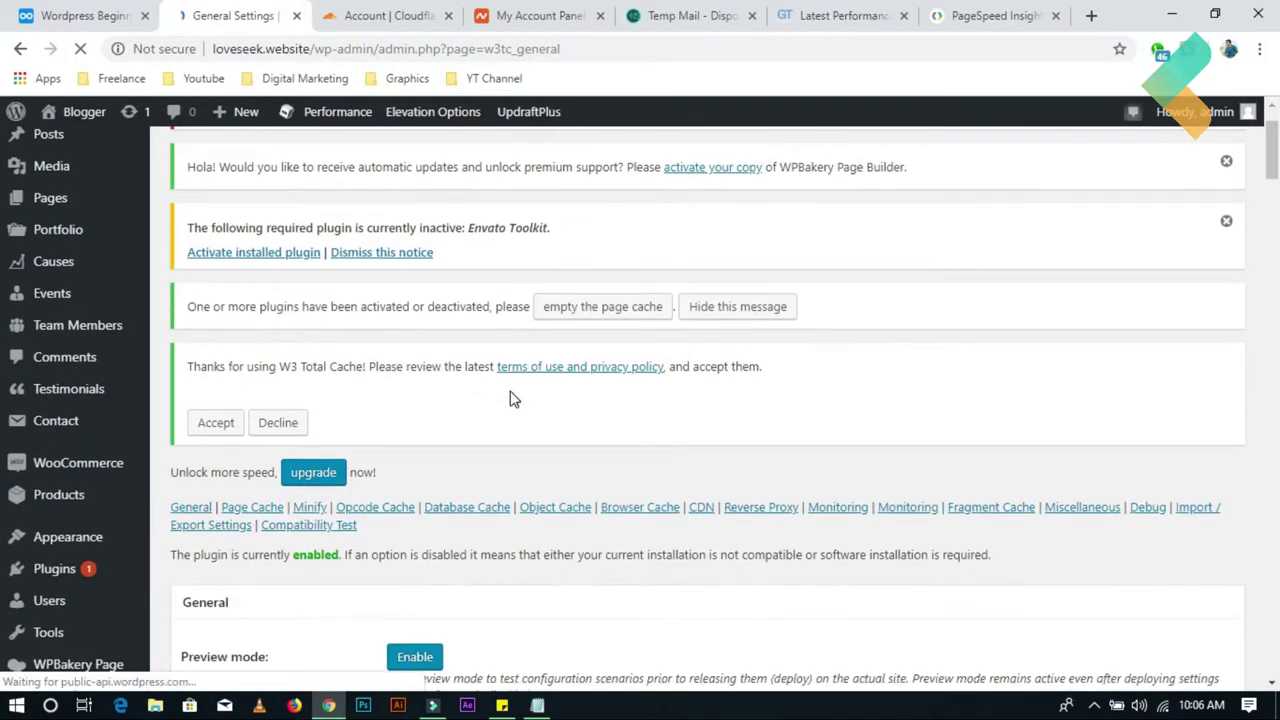
scroll(480, 390, down, 1)
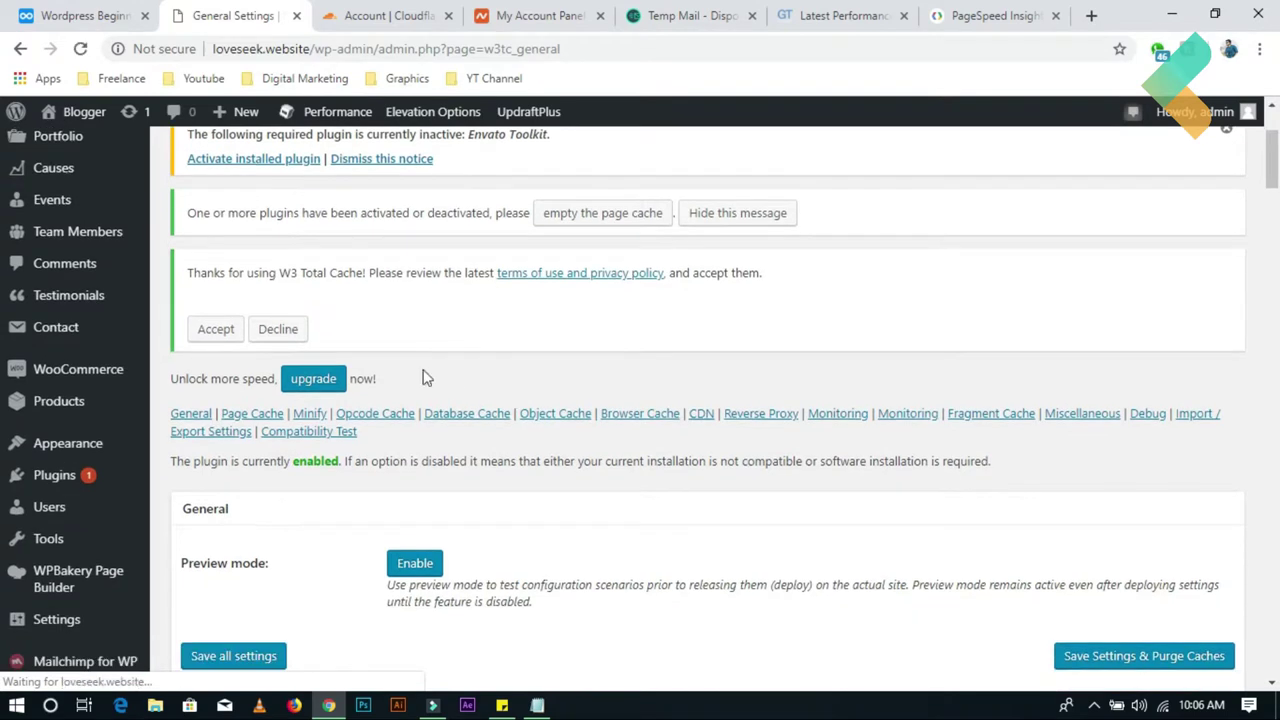
click(208, 330)
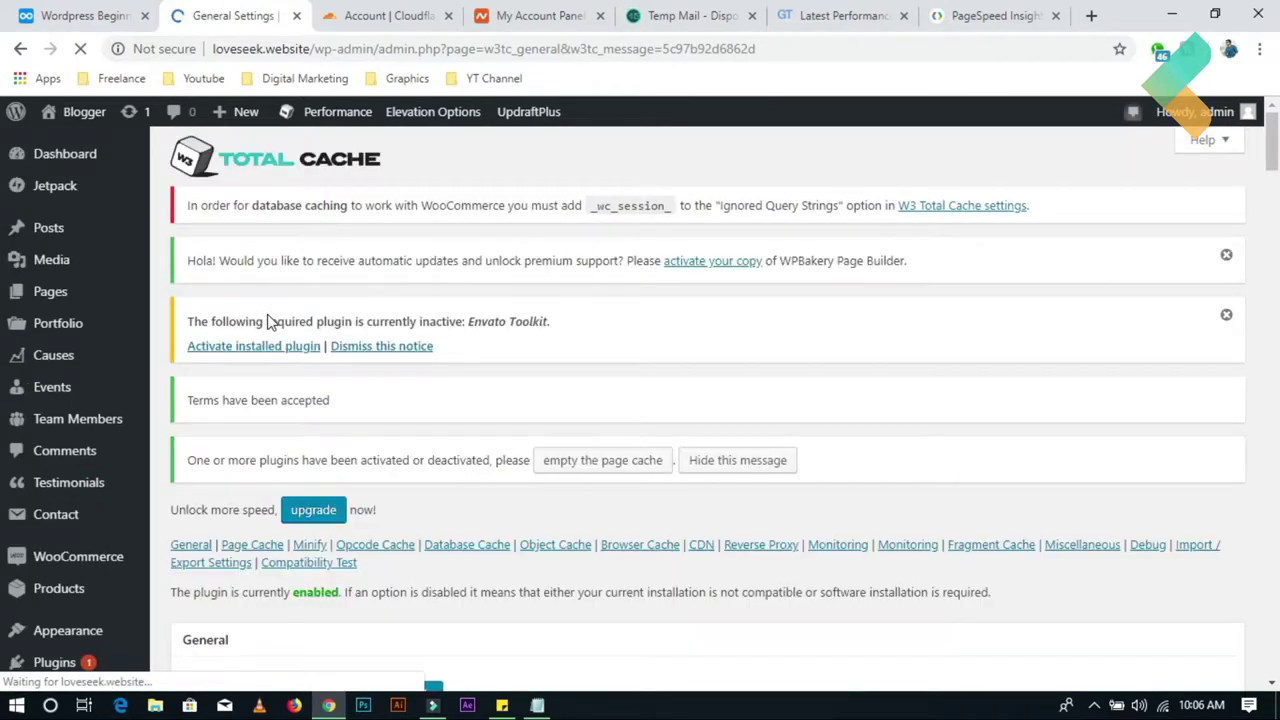
Step: Enable Minify in the Minify section of the W3 Total Cache General Settings
scroll(300, 360, down, 2)
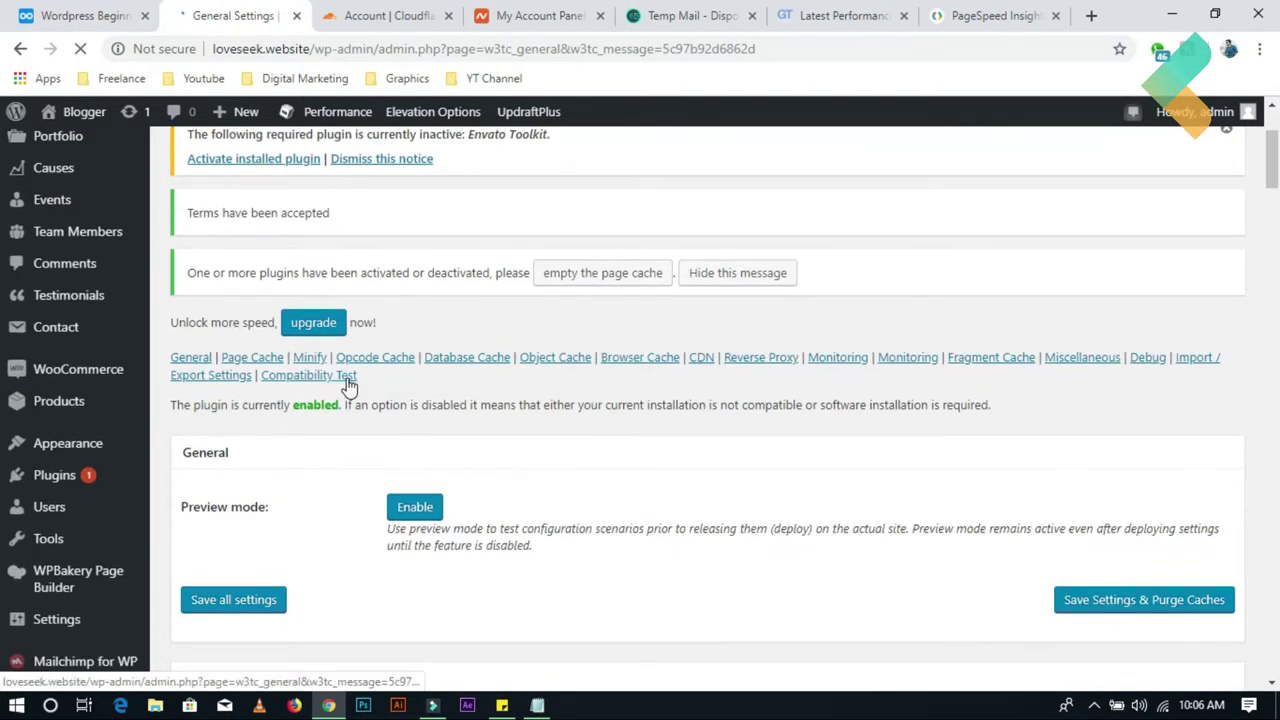
scroll(343, 400, down, 3)
scroll(340, 418, down, 2)
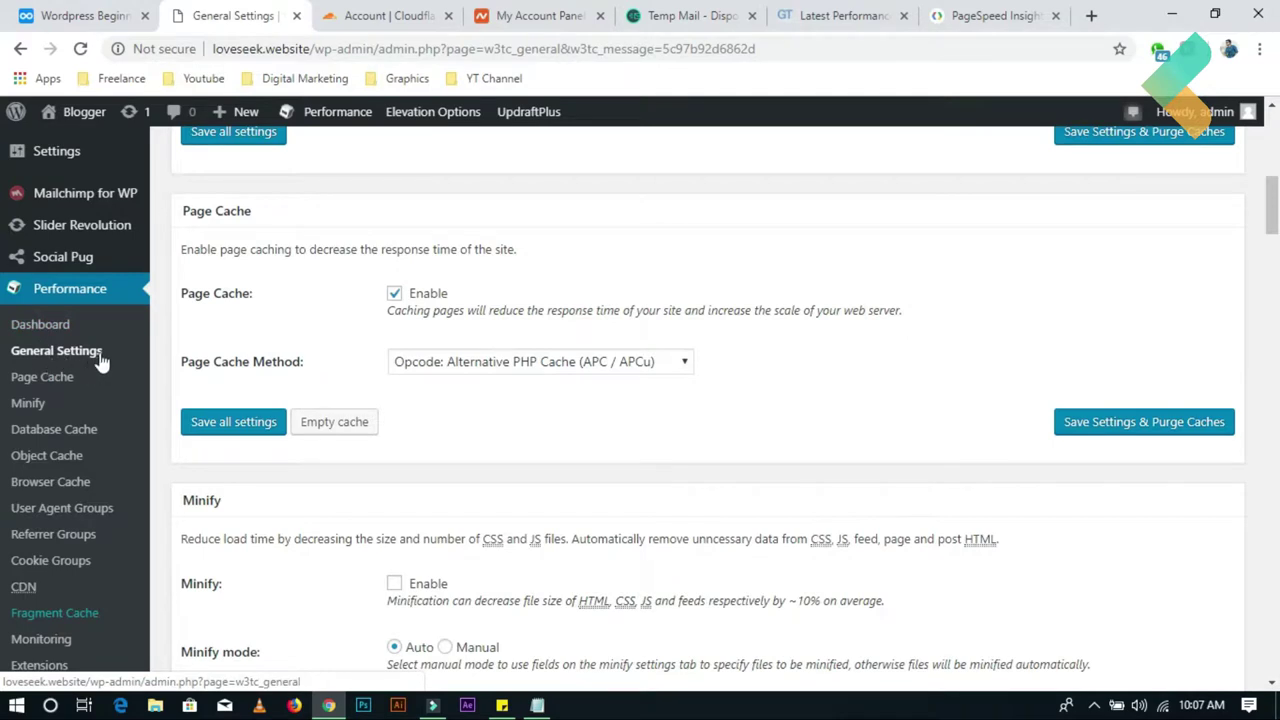
key(F5)
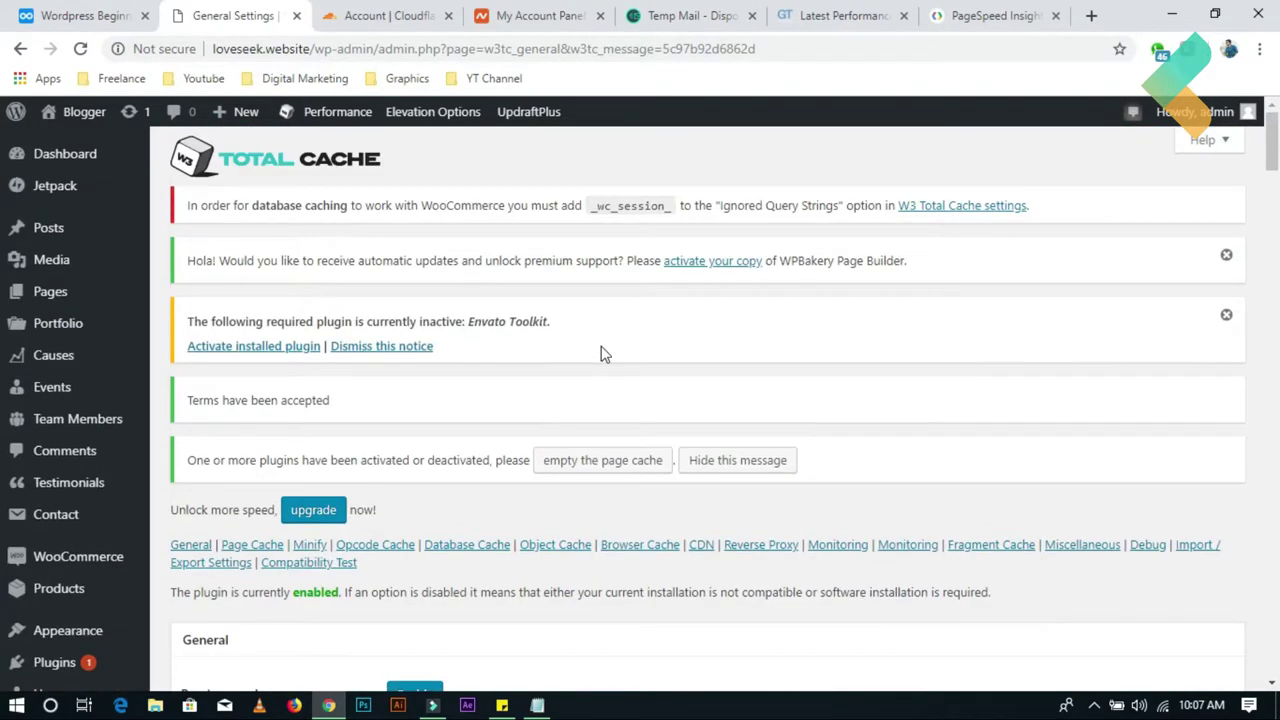
scroll(560, 395, down, 3)
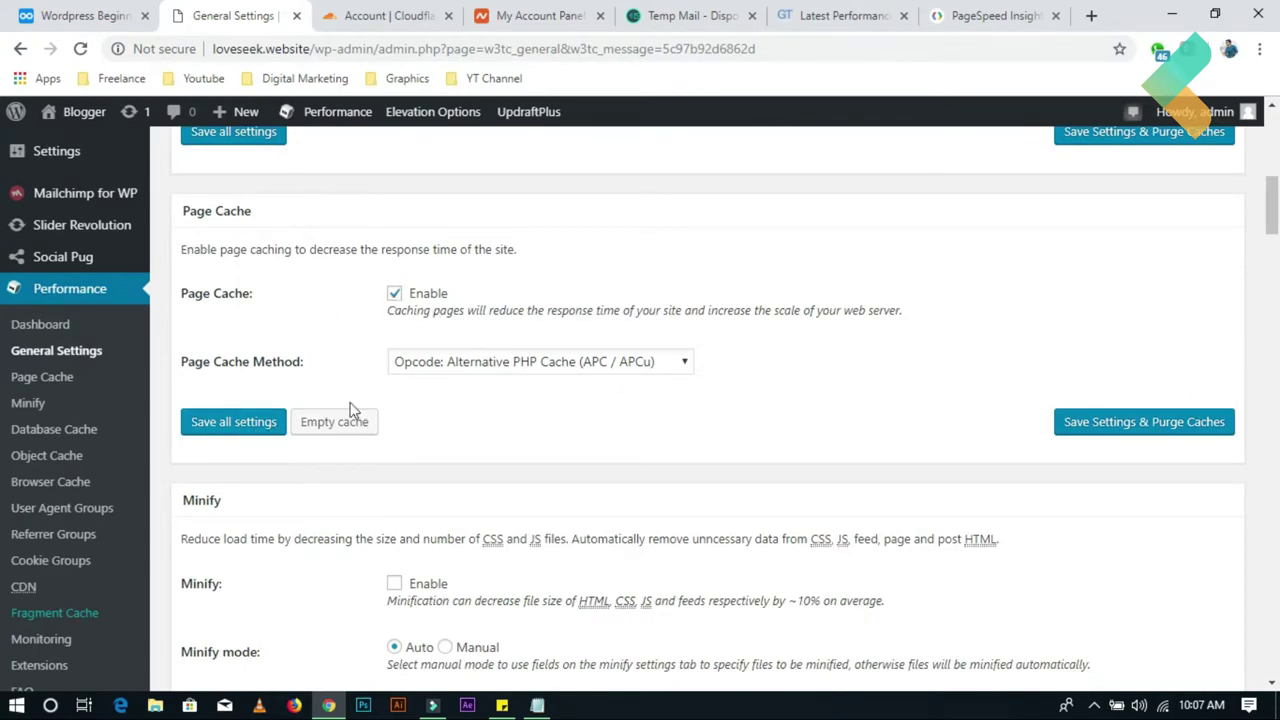
scroll(237, 430, down, 3)
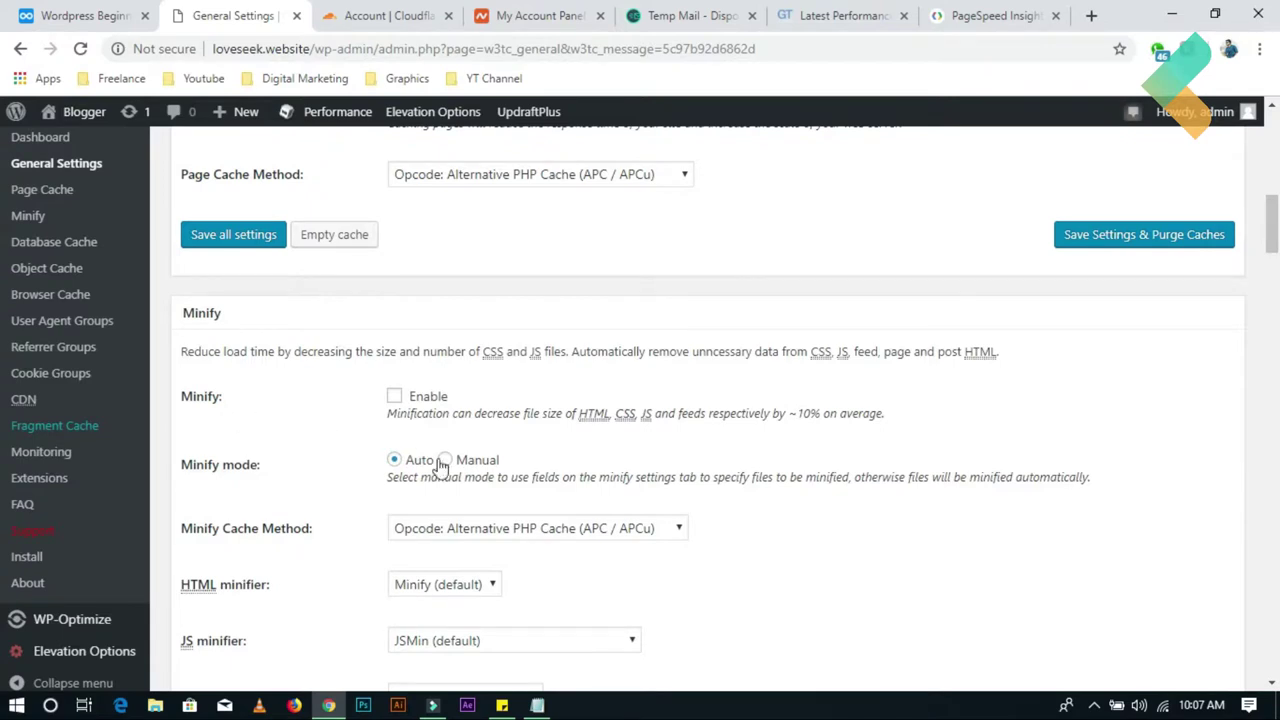
scroll(442, 420, down, 3)
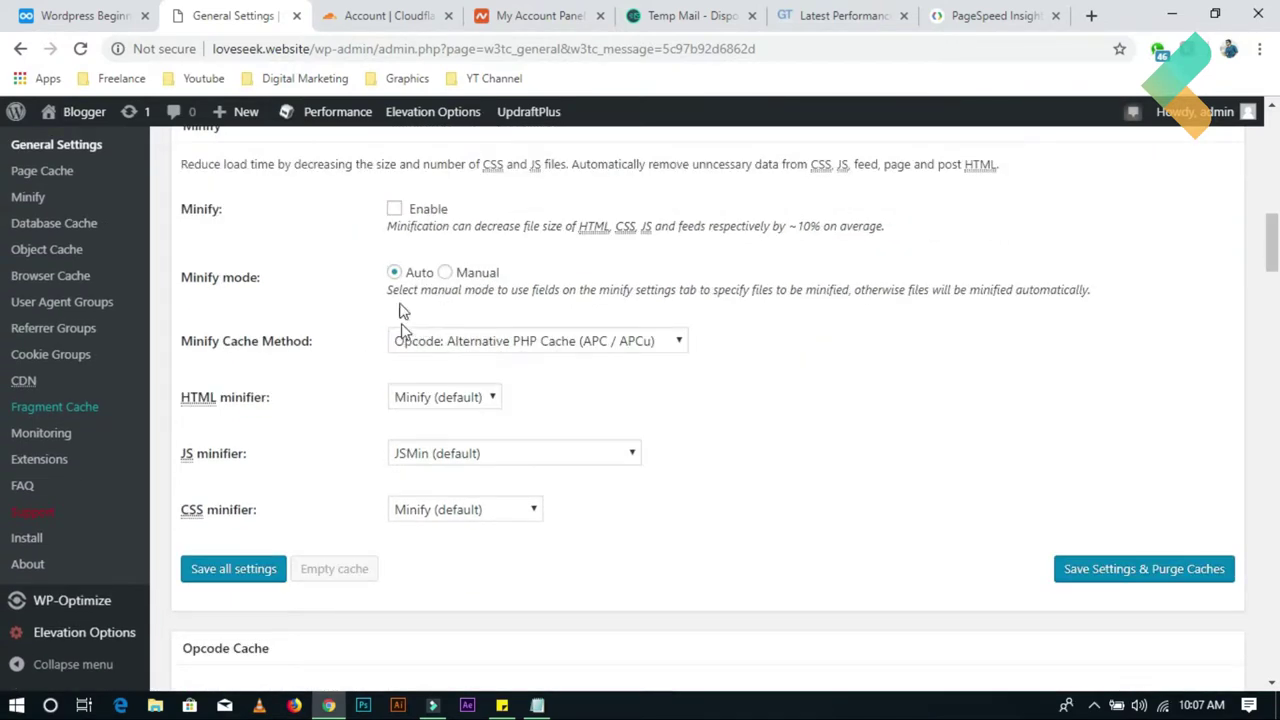
click(394, 209)
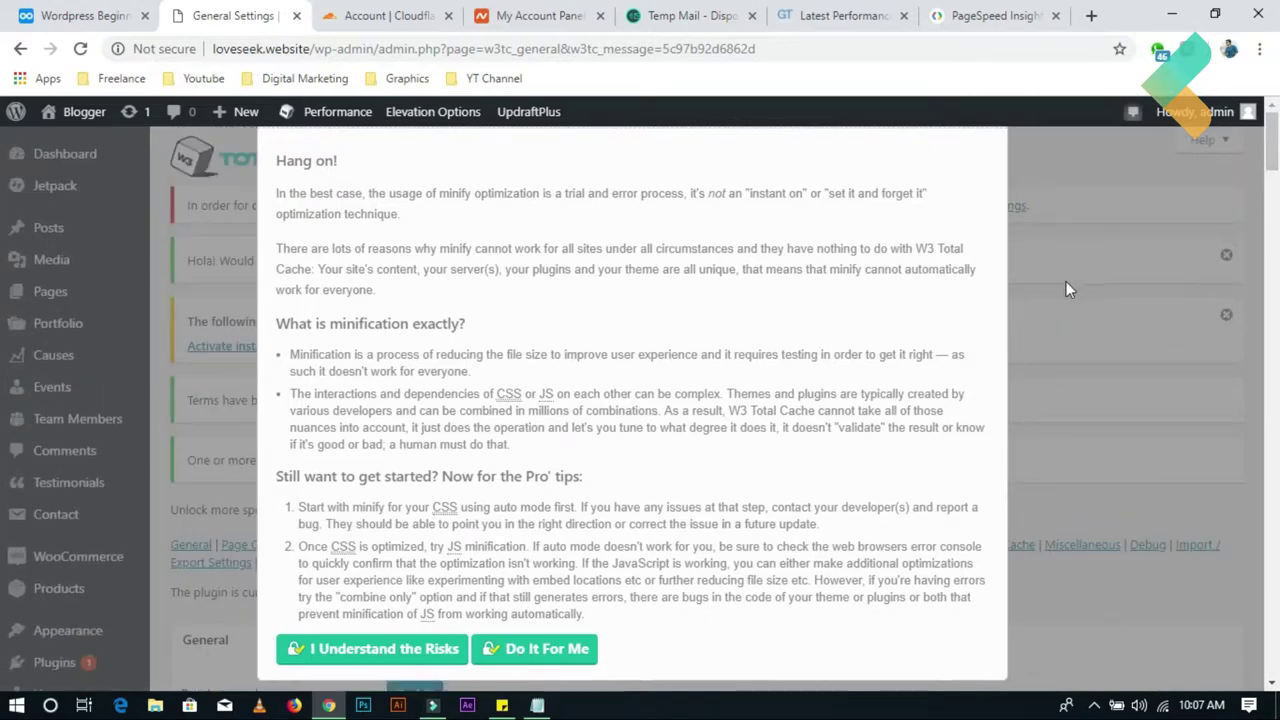
Step: Answer the minification notice with Do It For Me and return from the Support page to General Settings
click(1195, 360)
click(510, 650)
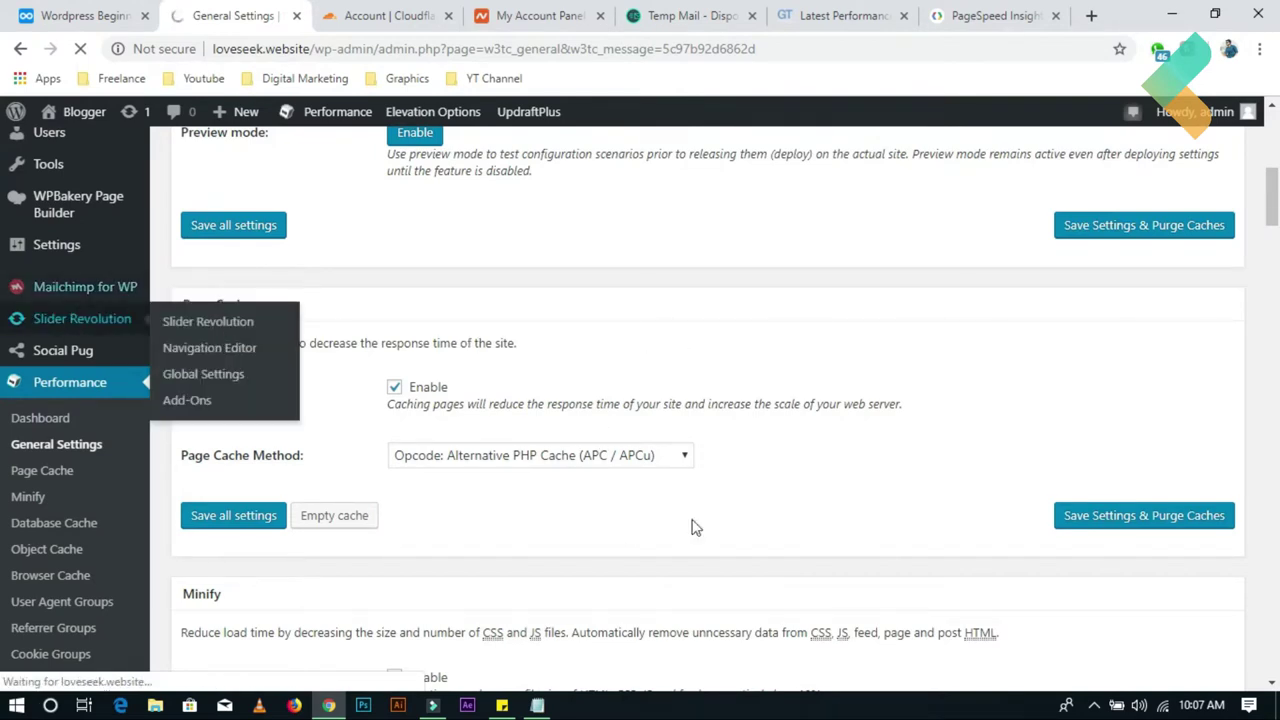
scroll(990, 418, down, 2)
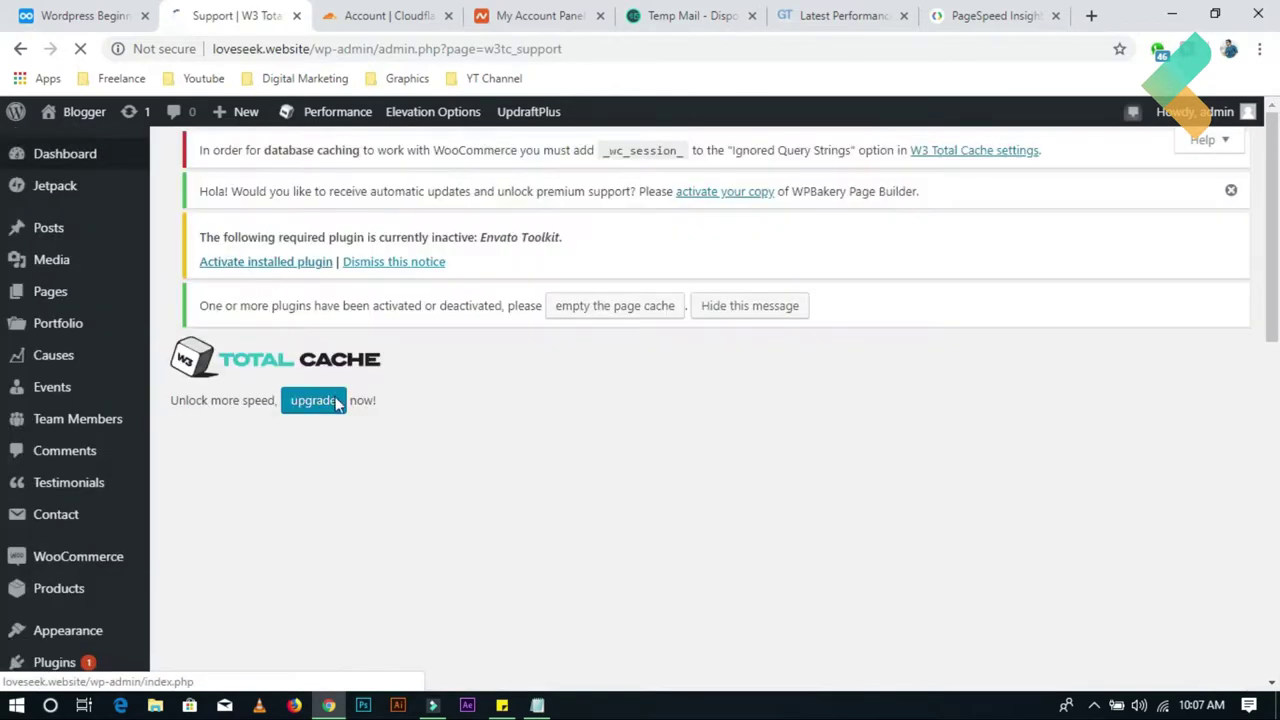
click(177, 450)
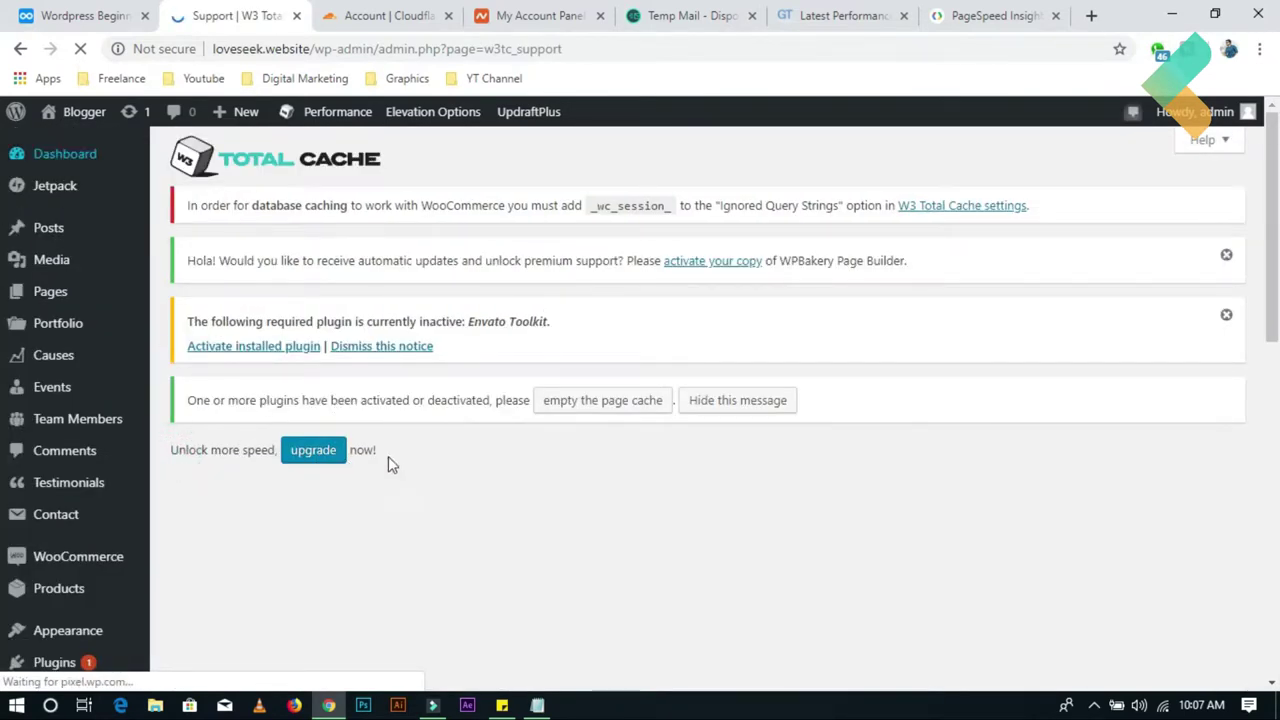
click(22, 48)
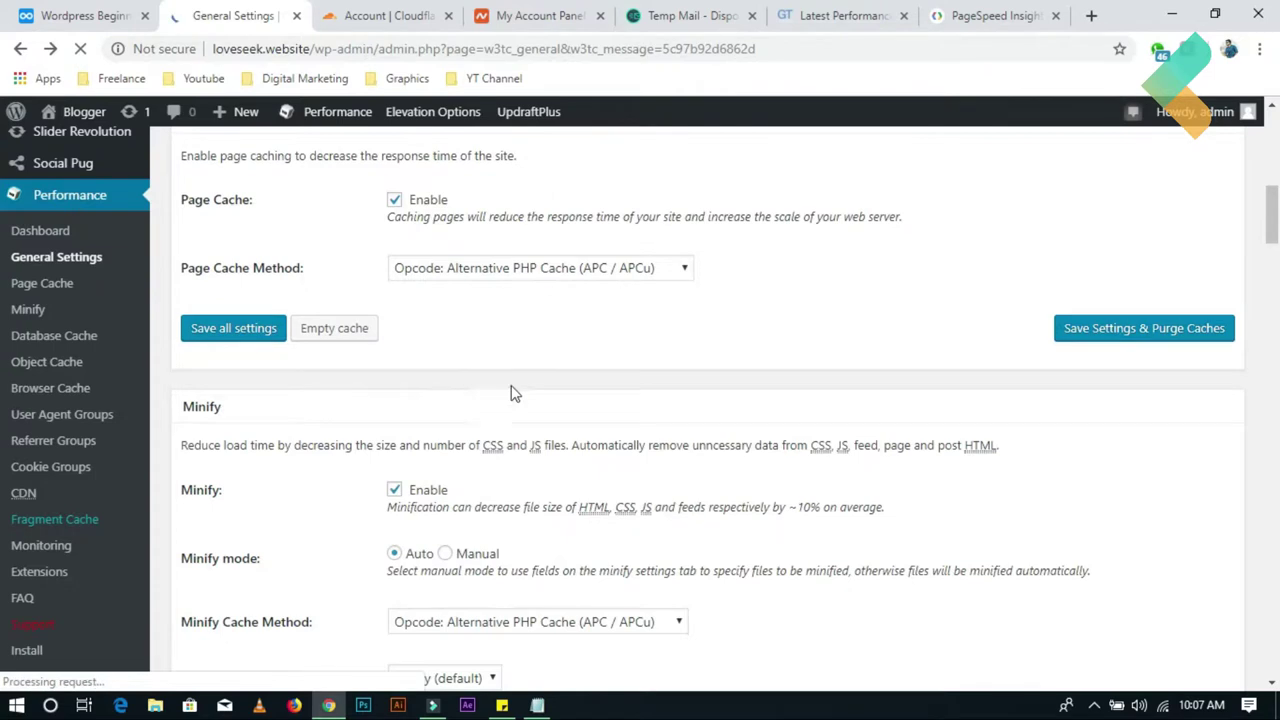
Step: Review the Minify, Opcode Cache, Database Cache, Object Cache and Browser Cache sections of General Settings
scroll(429, 463, down, 2)
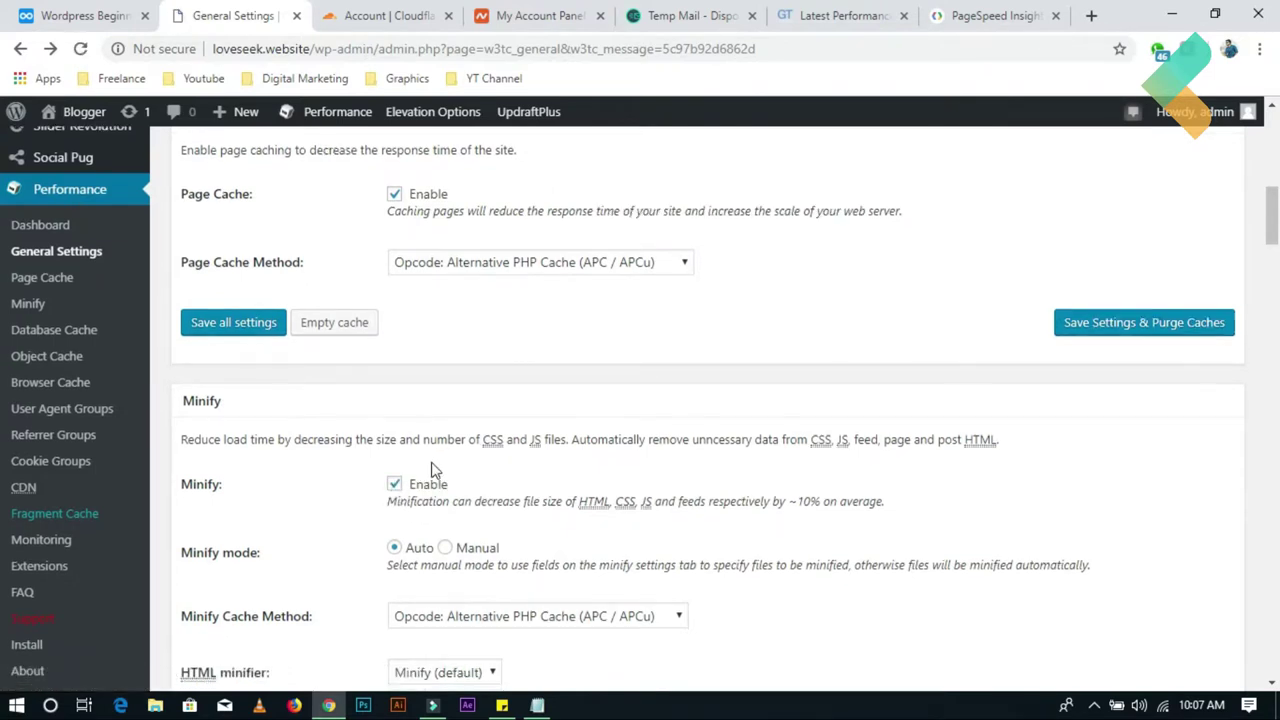
scroll(431, 293, down, 5)
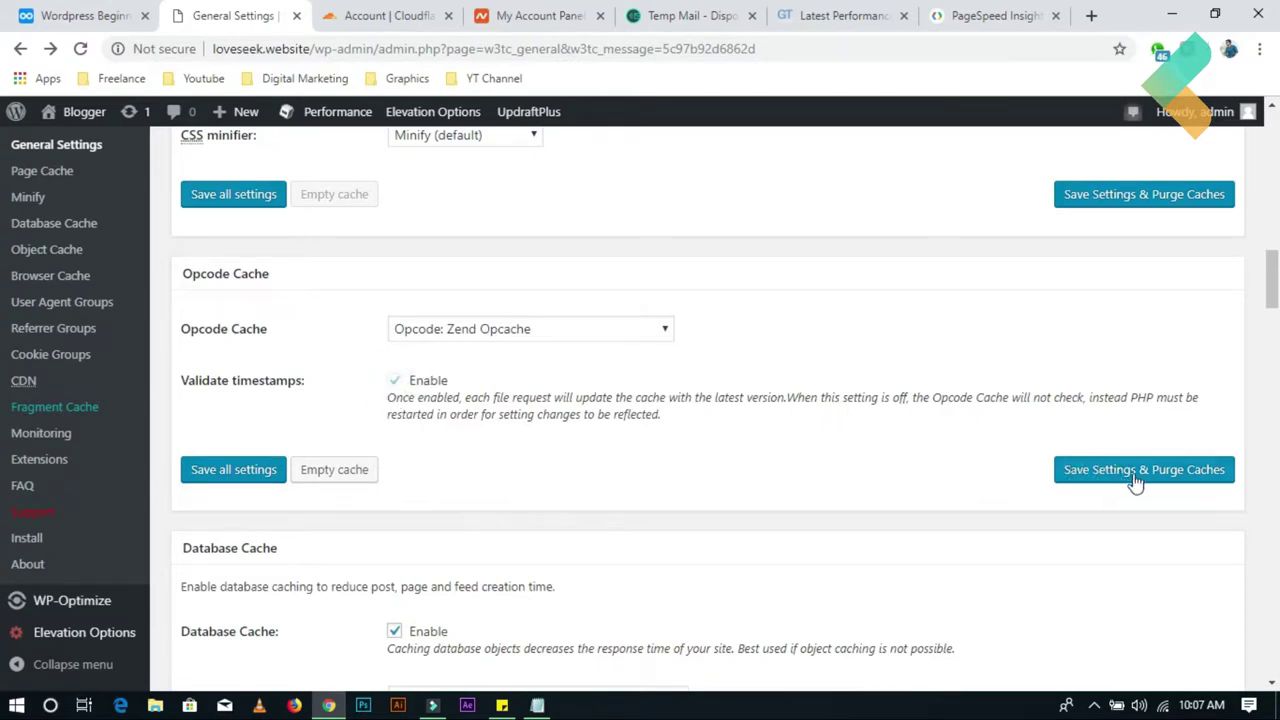
scroll(812, 447, down, 1)
scroll(812, 447, down, 1)
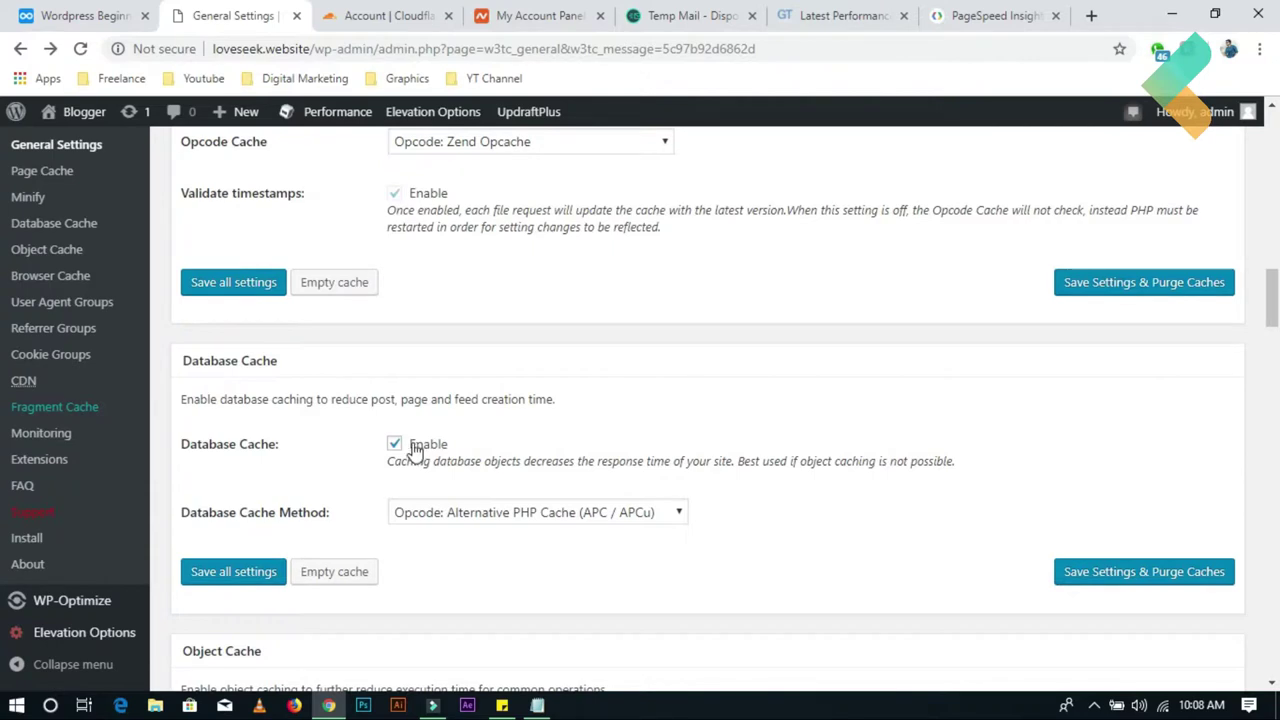
scroll(1072, 578, down, 3)
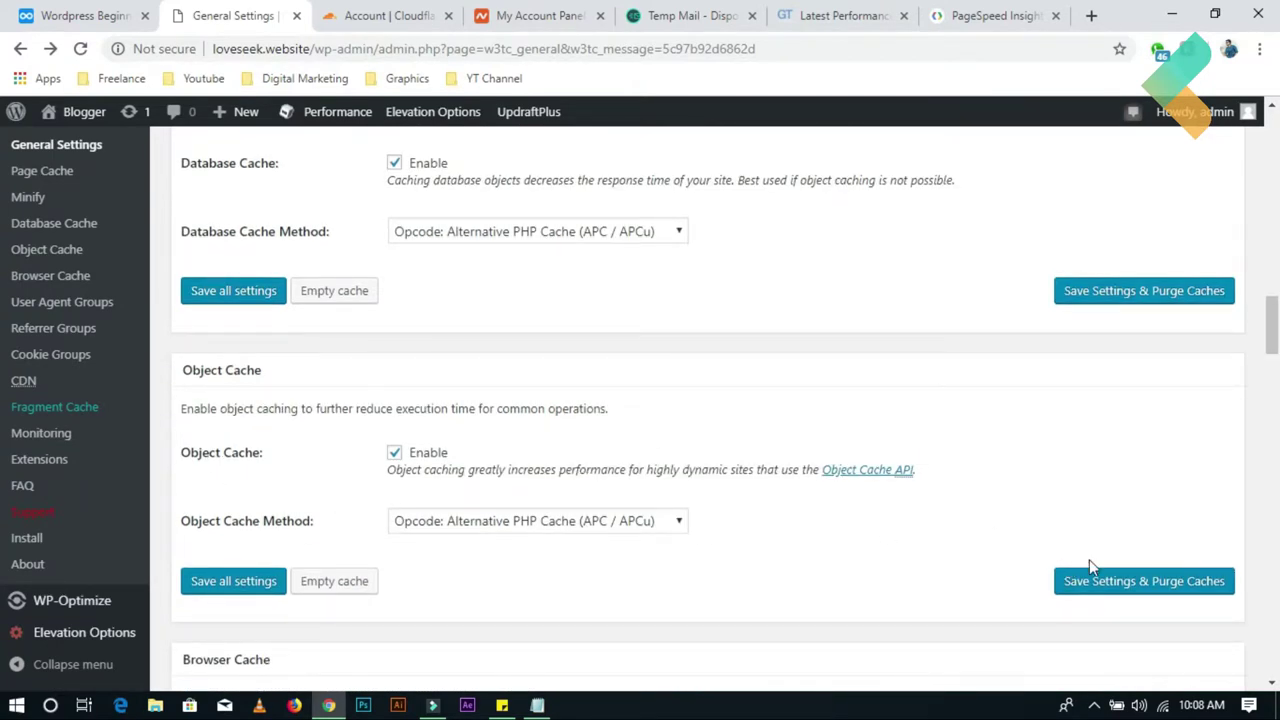
scroll(766, 509, down, 3)
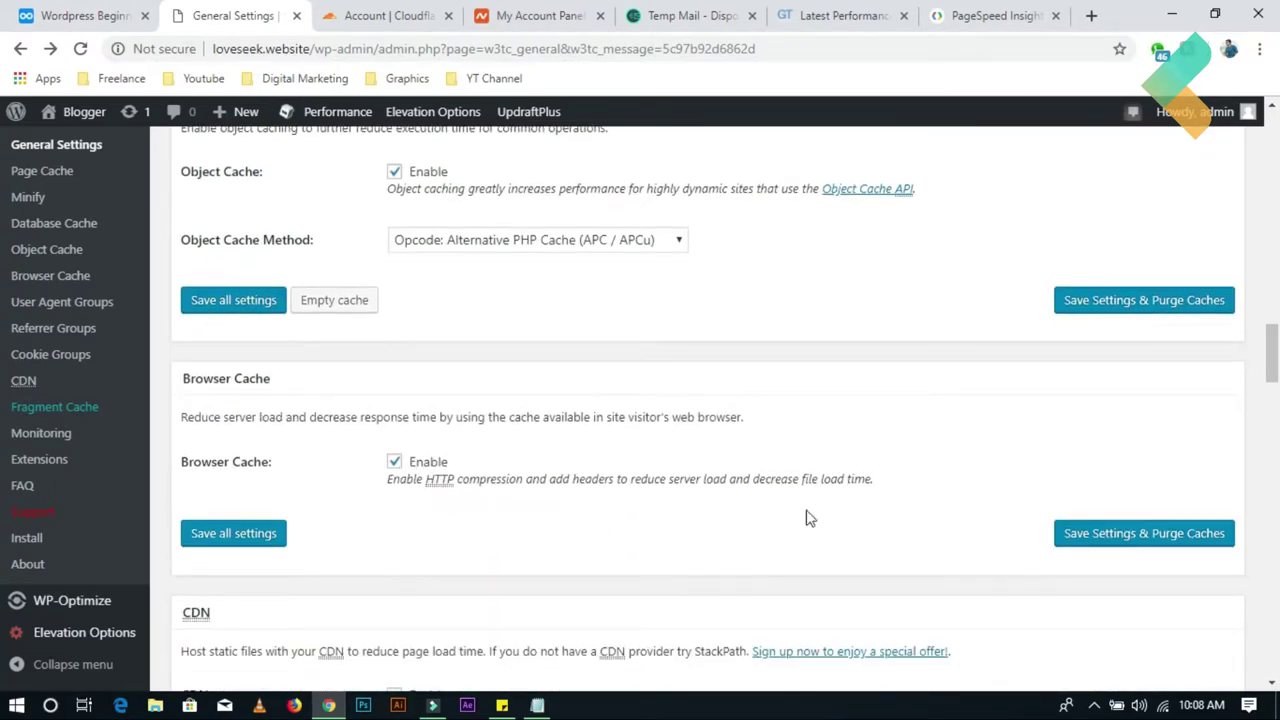
Step: Check the CDN section with its CDN type options, and look over the Reverse Proxy section
scroll(1113, 543, down, 5)
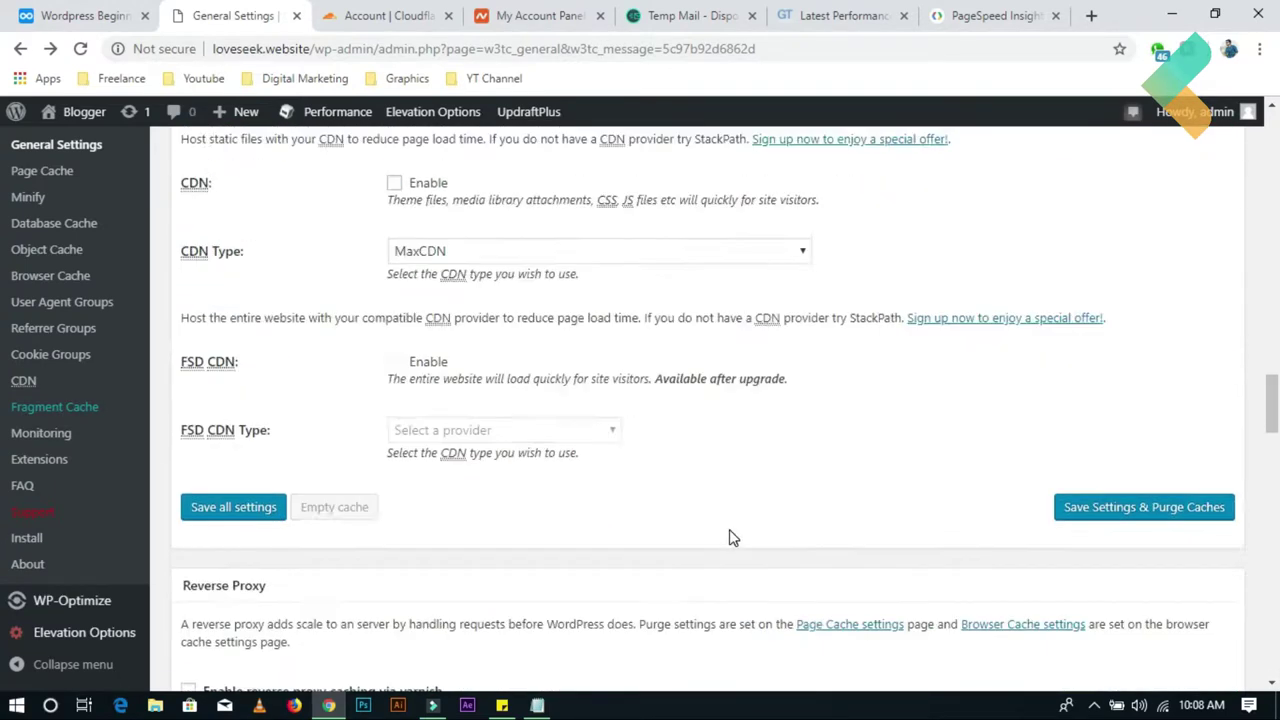
scroll(731, 534, up, 1)
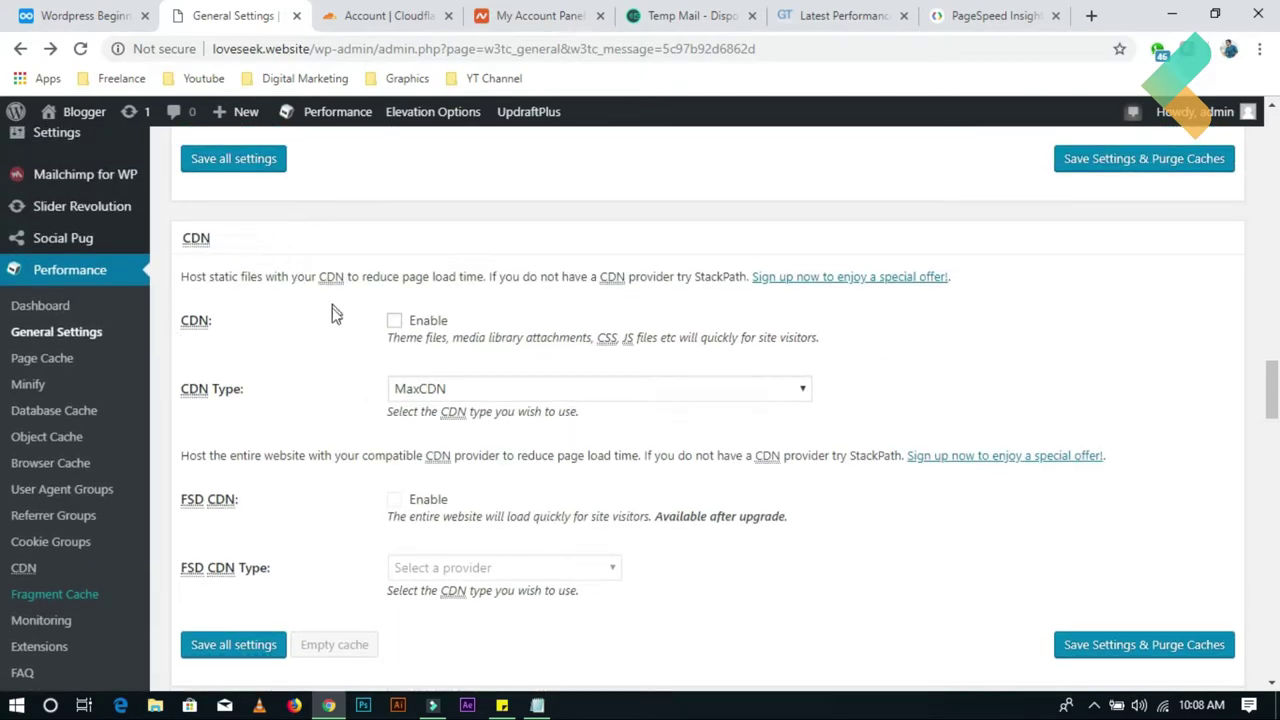
click(468, 395)
click(468, 395)
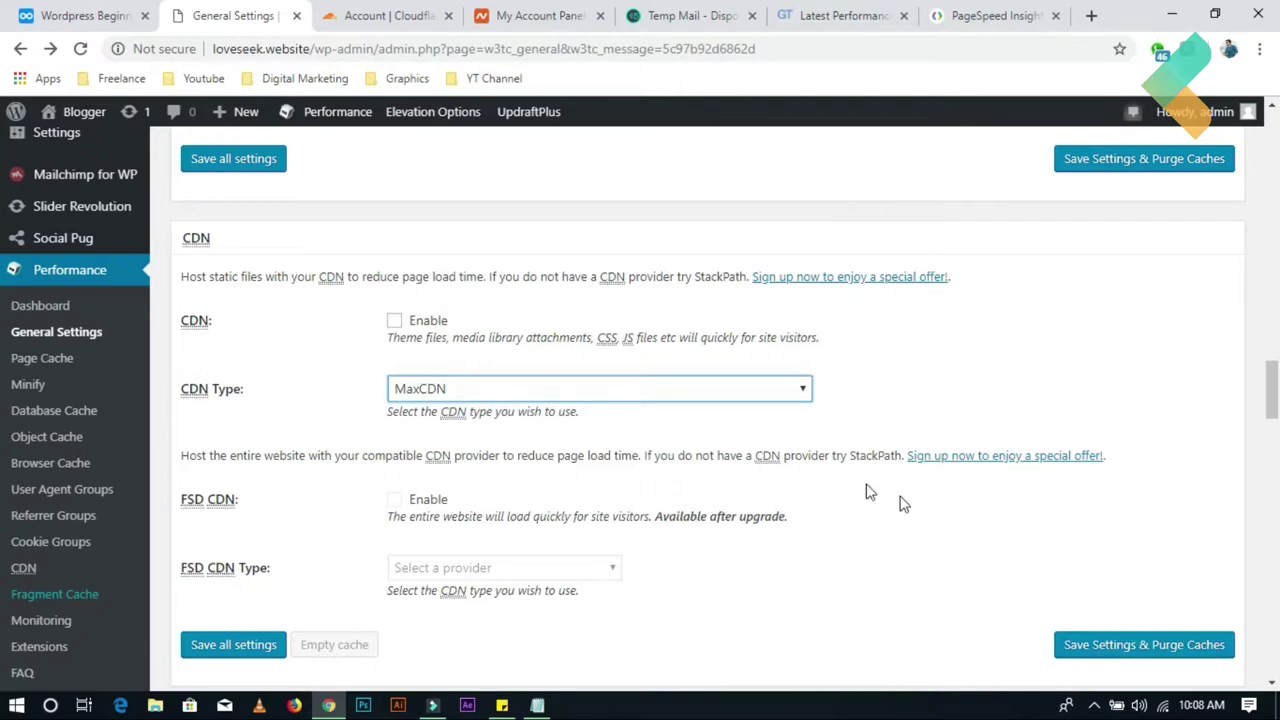
scroll(410, 432, down, 4)
scroll(360, 432, down, 1)
scroll(350, 425, up, 2)
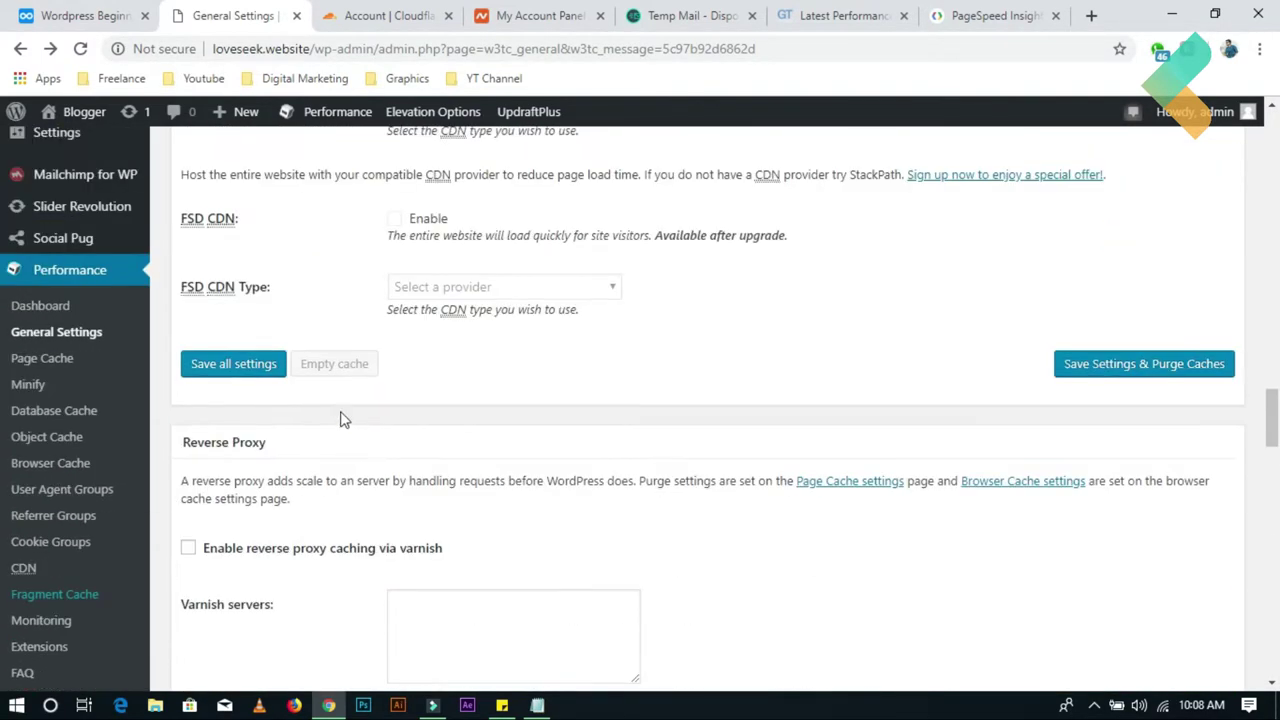
Step: Open the Page Cache settings and review which general caching options are enabled for pages, SSL requests and logged-in users
click(58, 360)
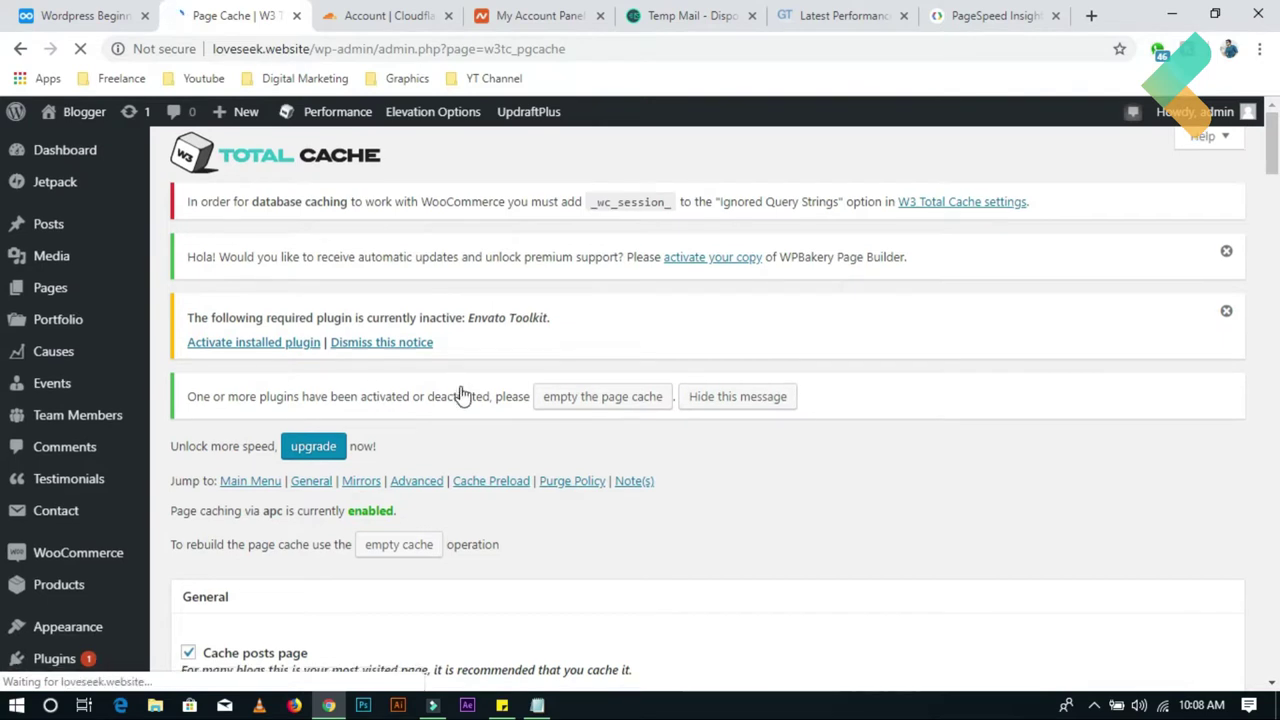
scroll(420, 400, down, 3)
scroll(266, 403, down, 2)
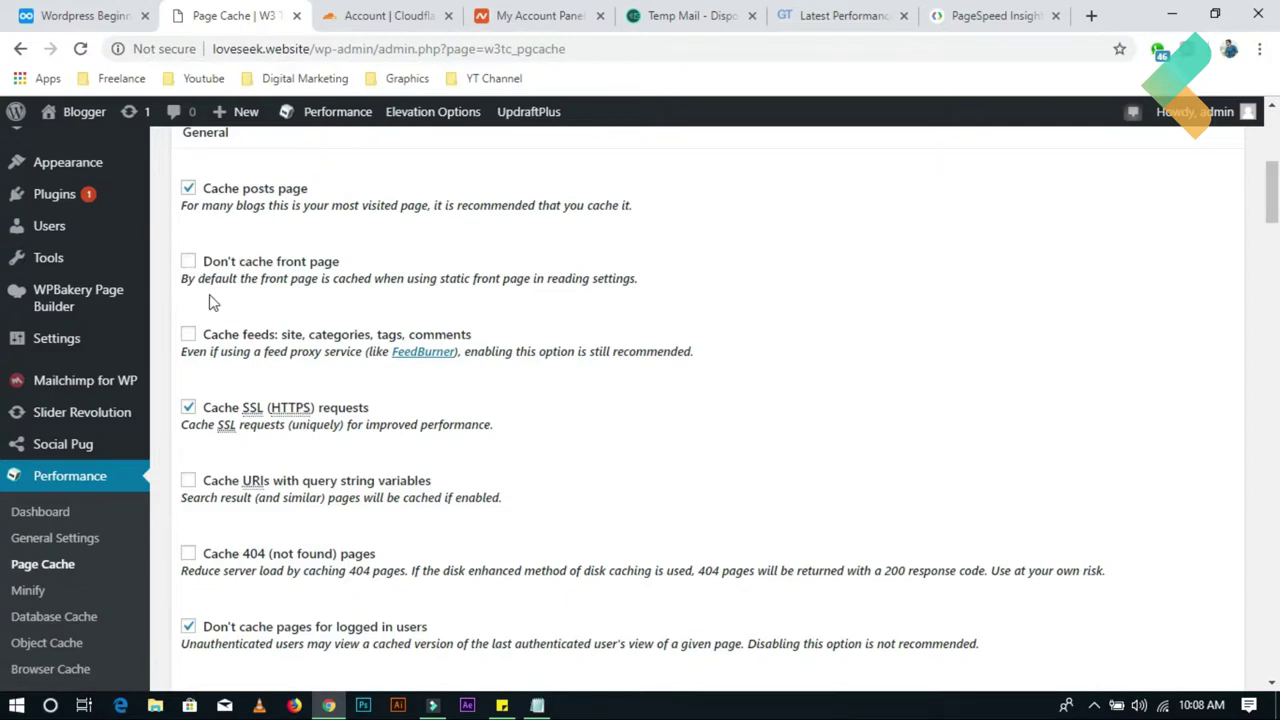
scroll(215, 303, down, 1)
scroll(237, 375, down, 1)
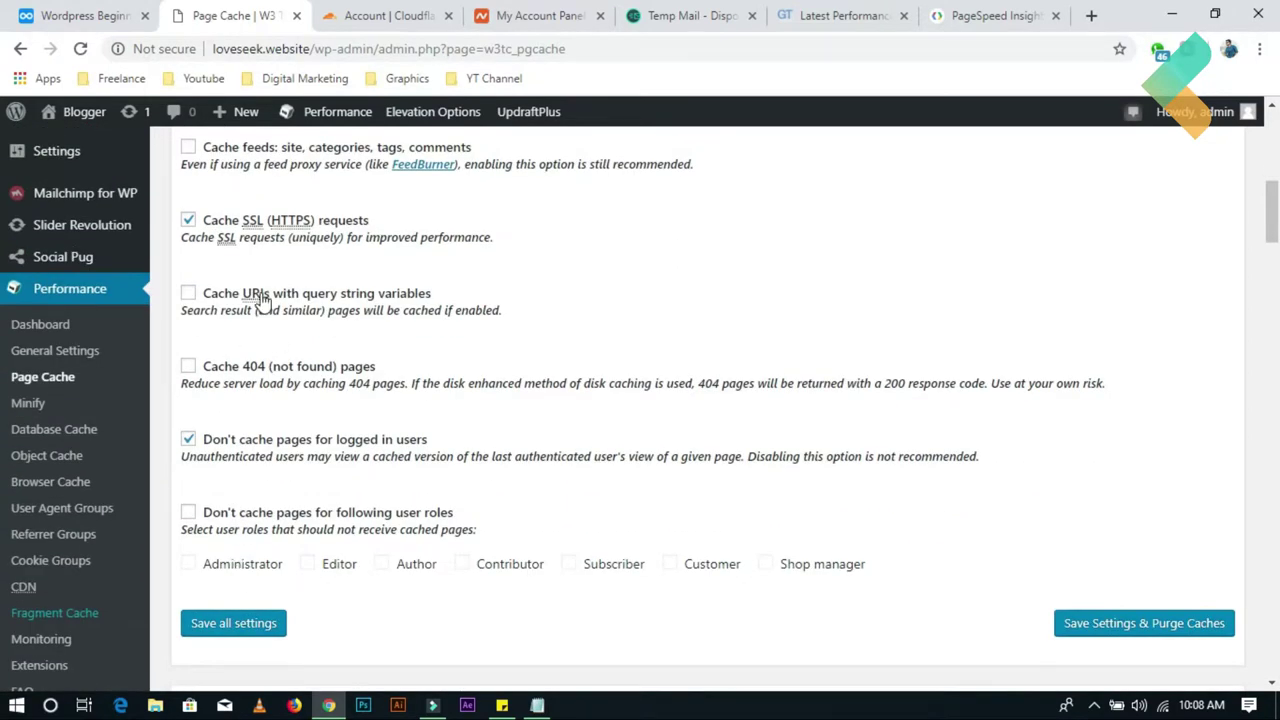
scroll(262, 300, up, 1)
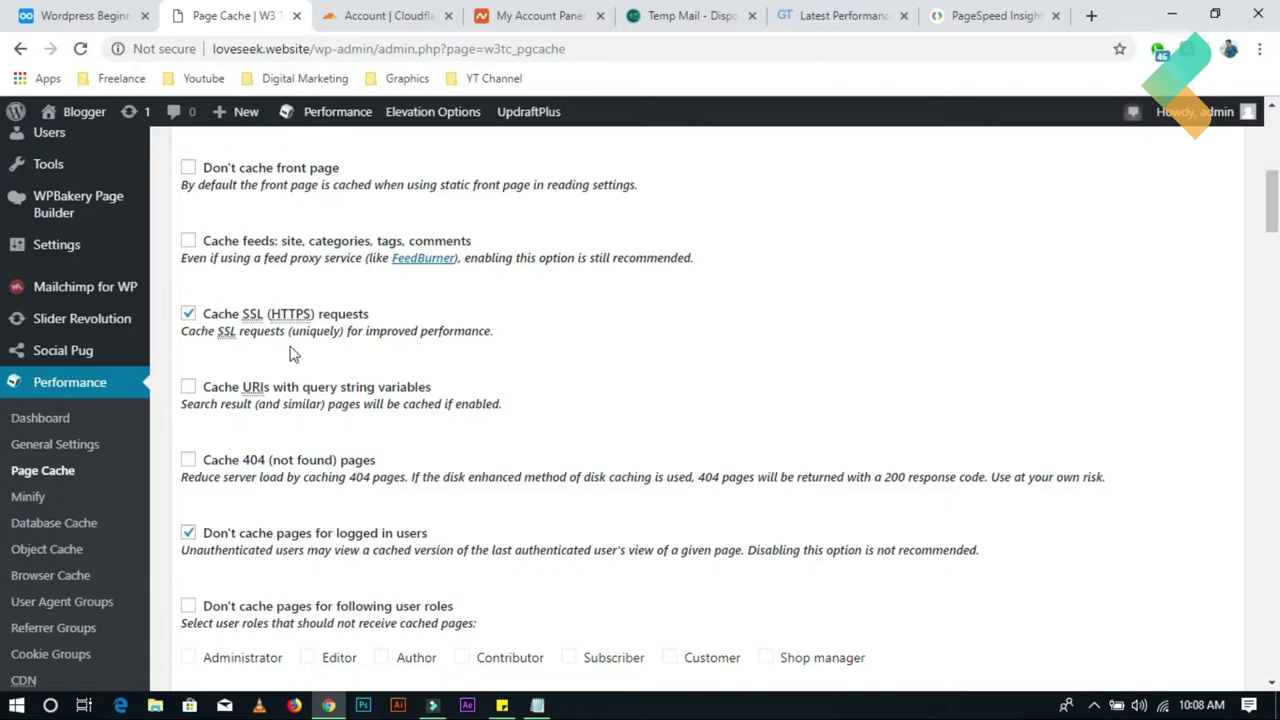
scroll(315, 375, up, 2)
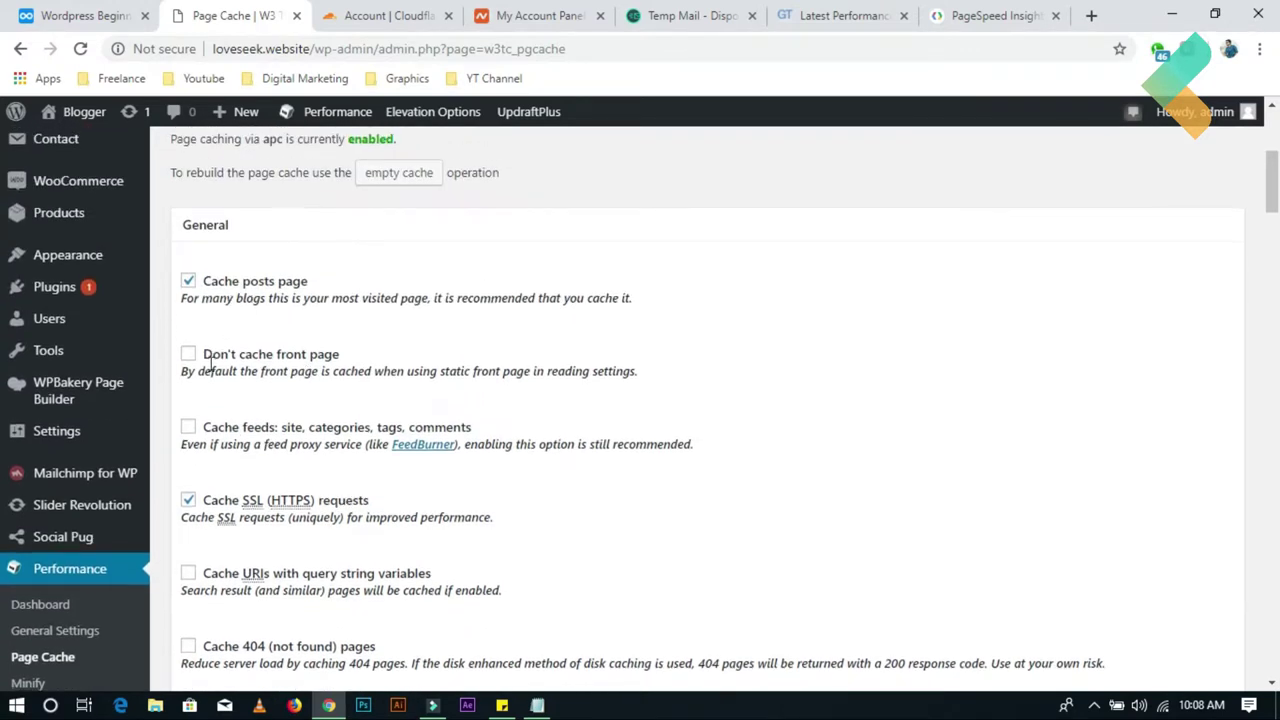
scroll(238, 370, down, 1)
scroll(208, 370, down, 1)
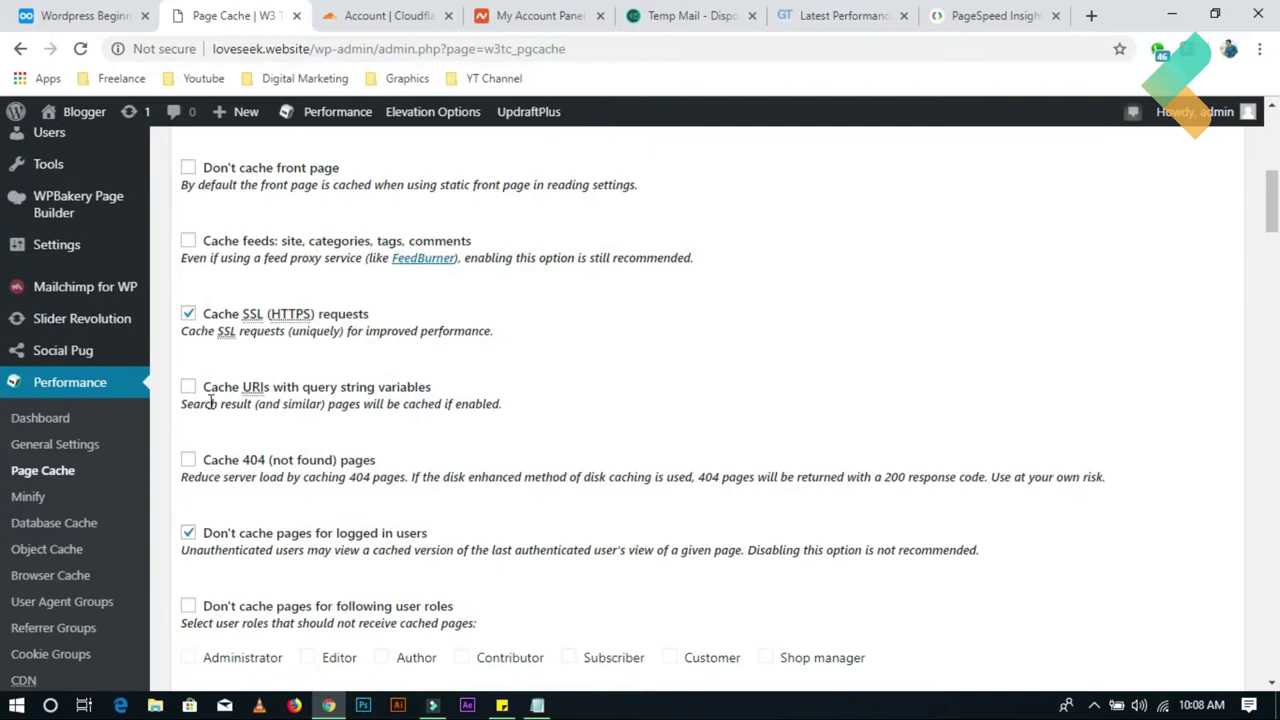
scroll(212, 458, down, 1)
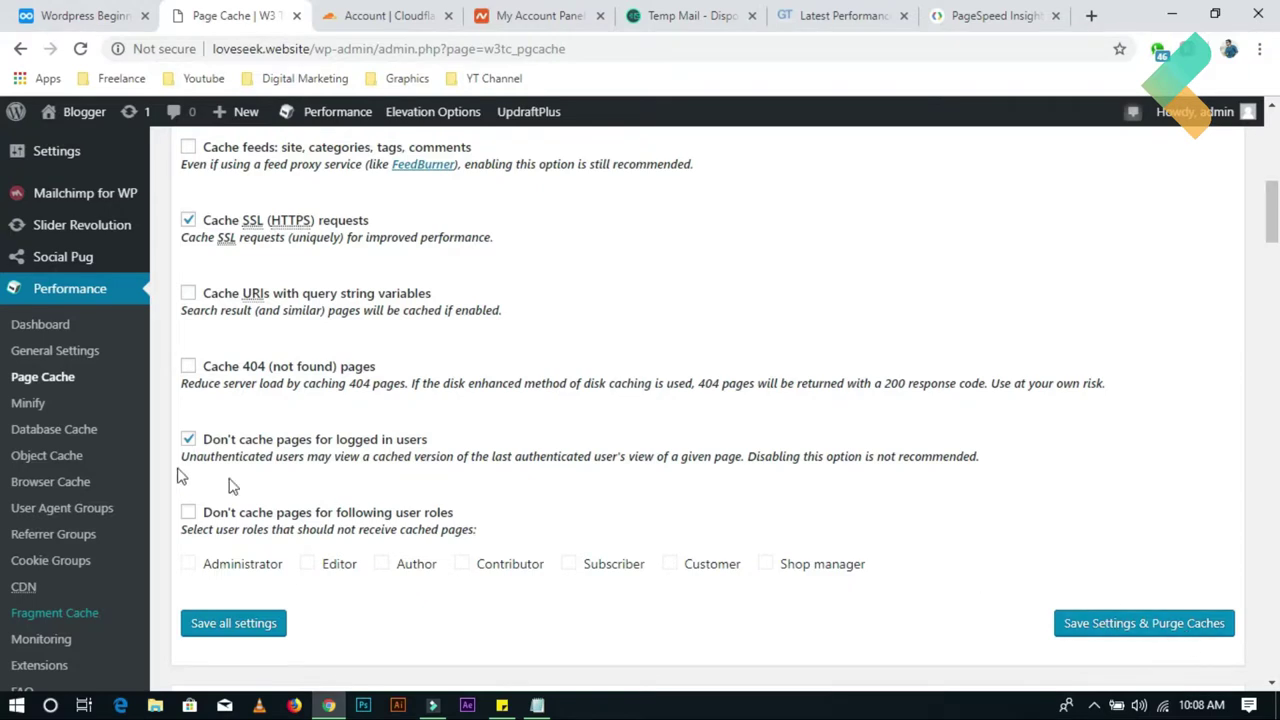
Step: Open the Database Cache settings and review the general and advanced options
click(58, 438)
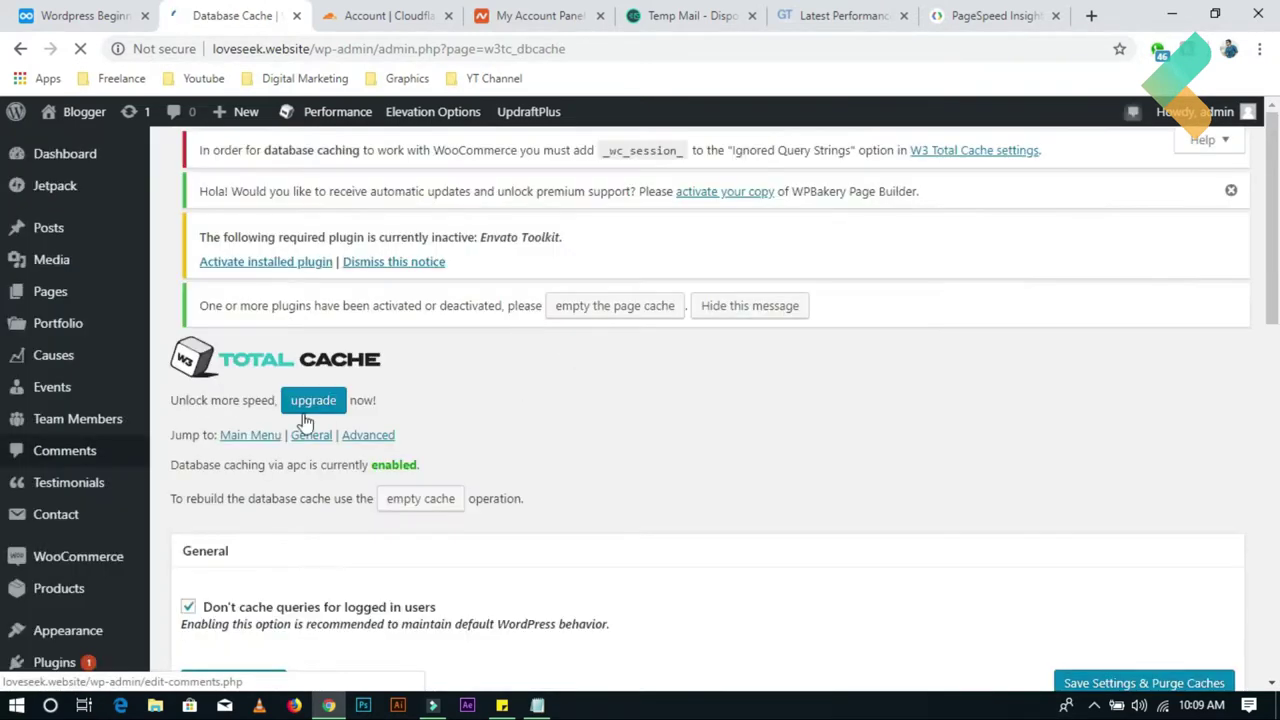
scroll(330, 438, down, 4)
scroll(333, 440, down, 6)
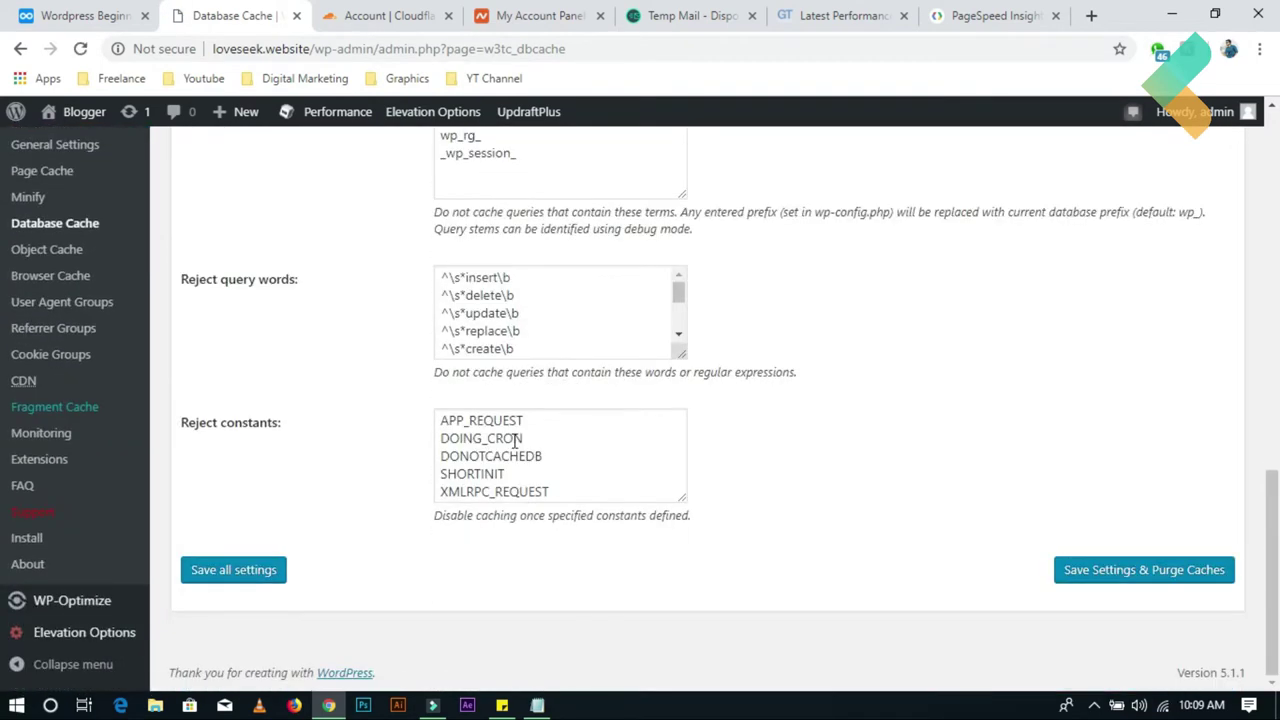
scroll(517, 441, up, 10)
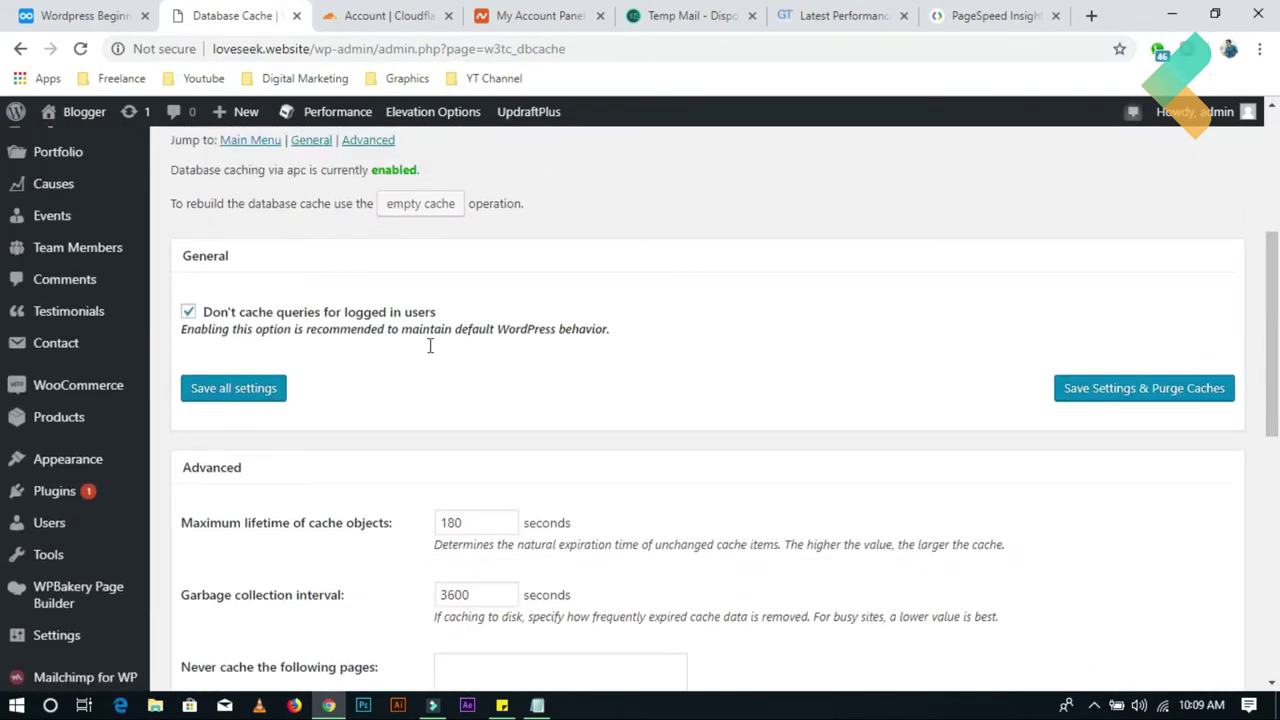
scroll(430, 346, up, 2)
scroll(40, 500, down, 6)
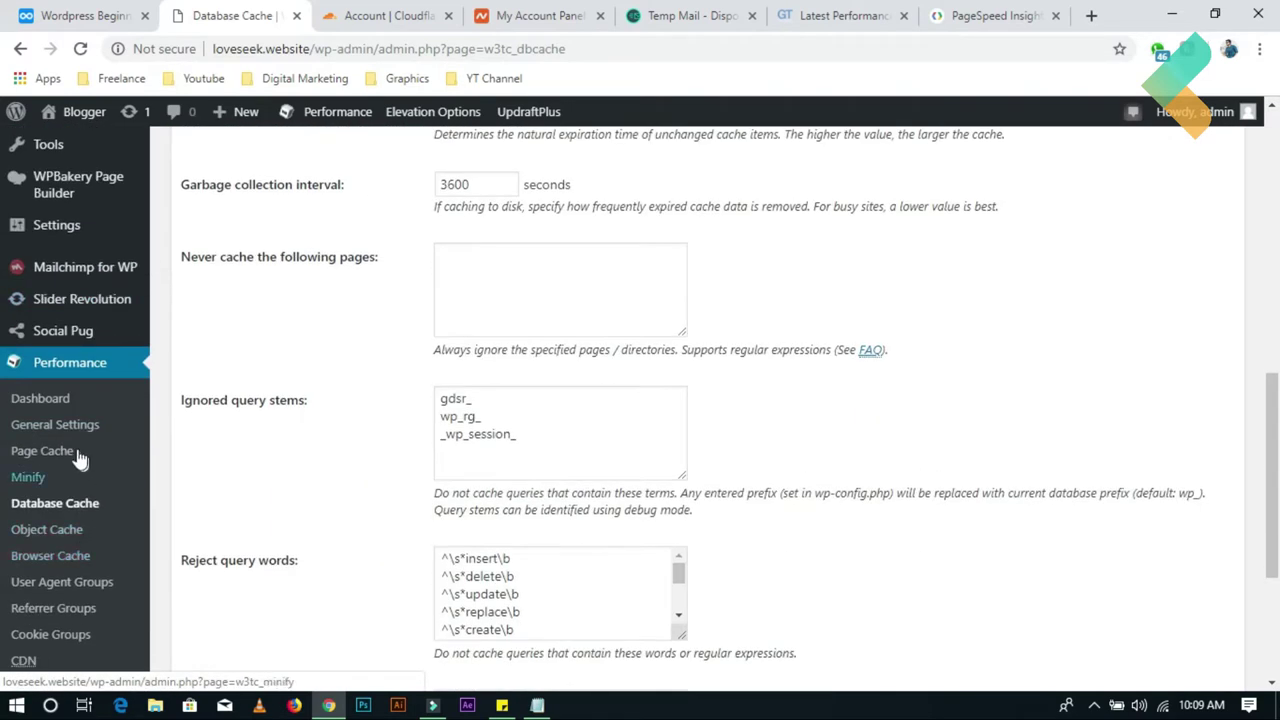
Step: Open the Object Cache settings and review the advanced options through to wp-admin caching and transient storage
click(60, 530)
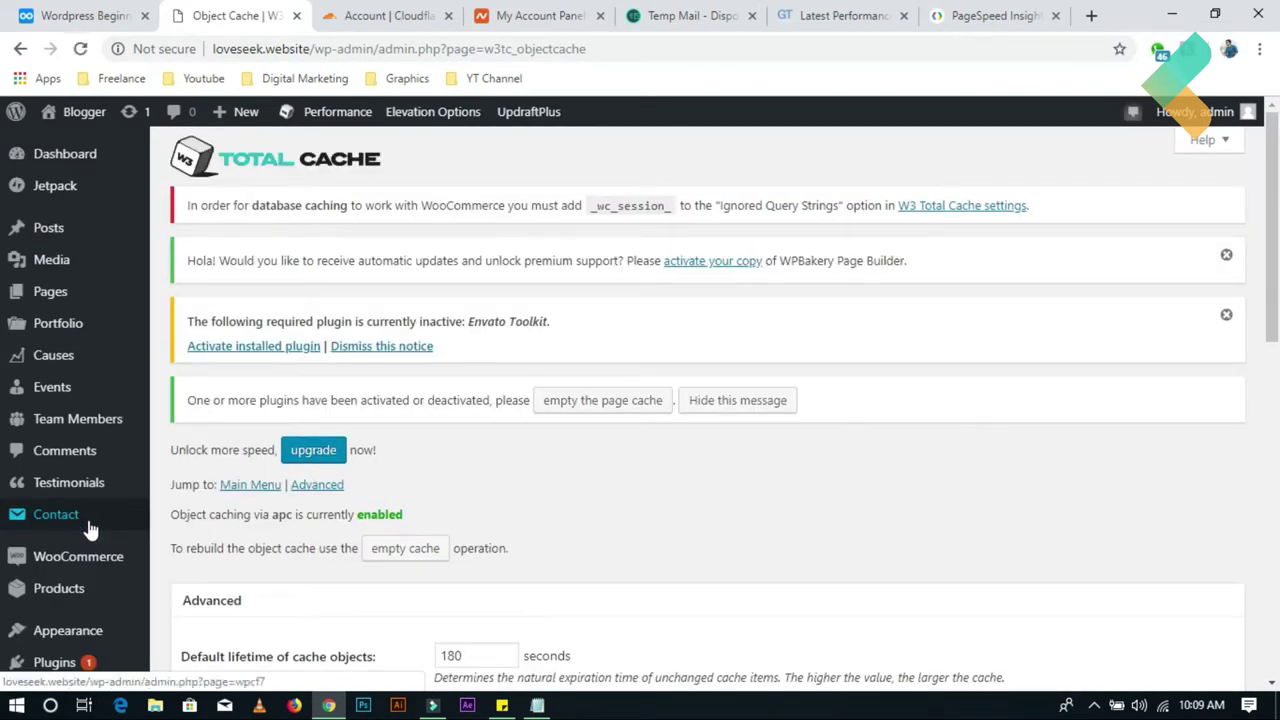
scroll(491, 451, down, 4)
scroll(616, 410, down, 5)
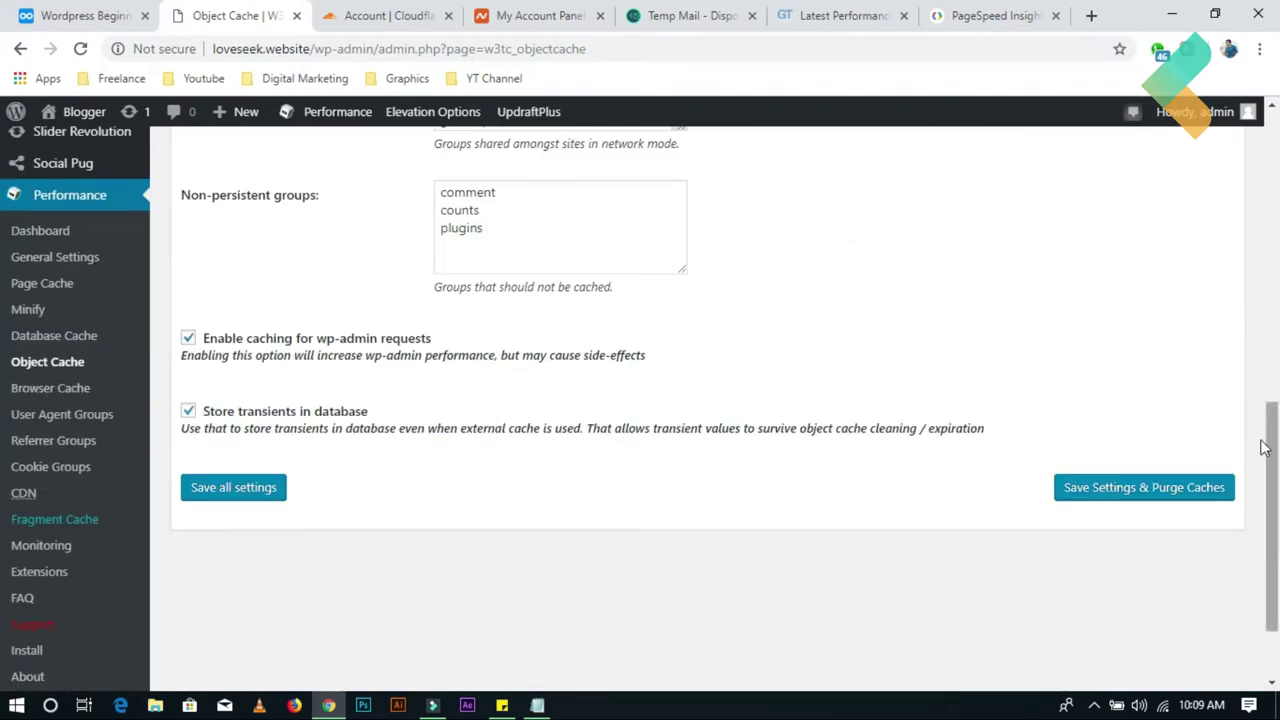
Step: Open the Browser Cache settings and review the general options down to Rewrite URL structure of objects, highlighting that option's text
click(57, 394)
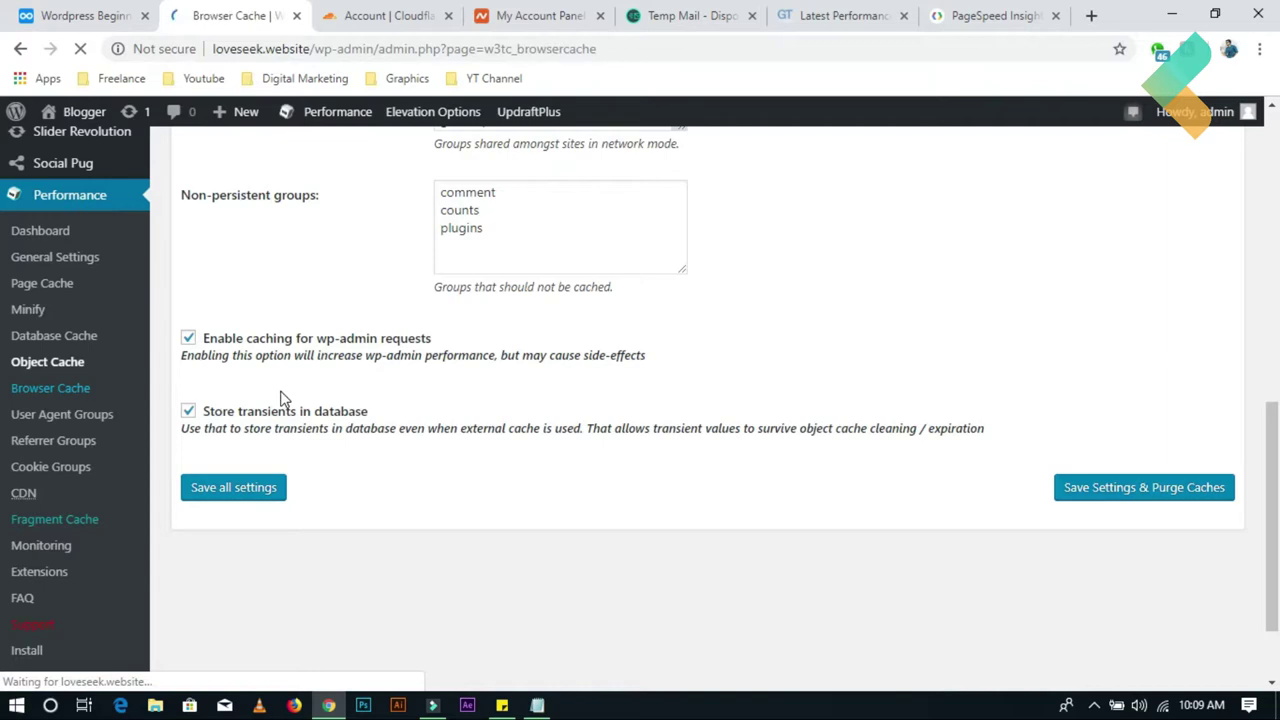
scroll(620, 370, down, 3)
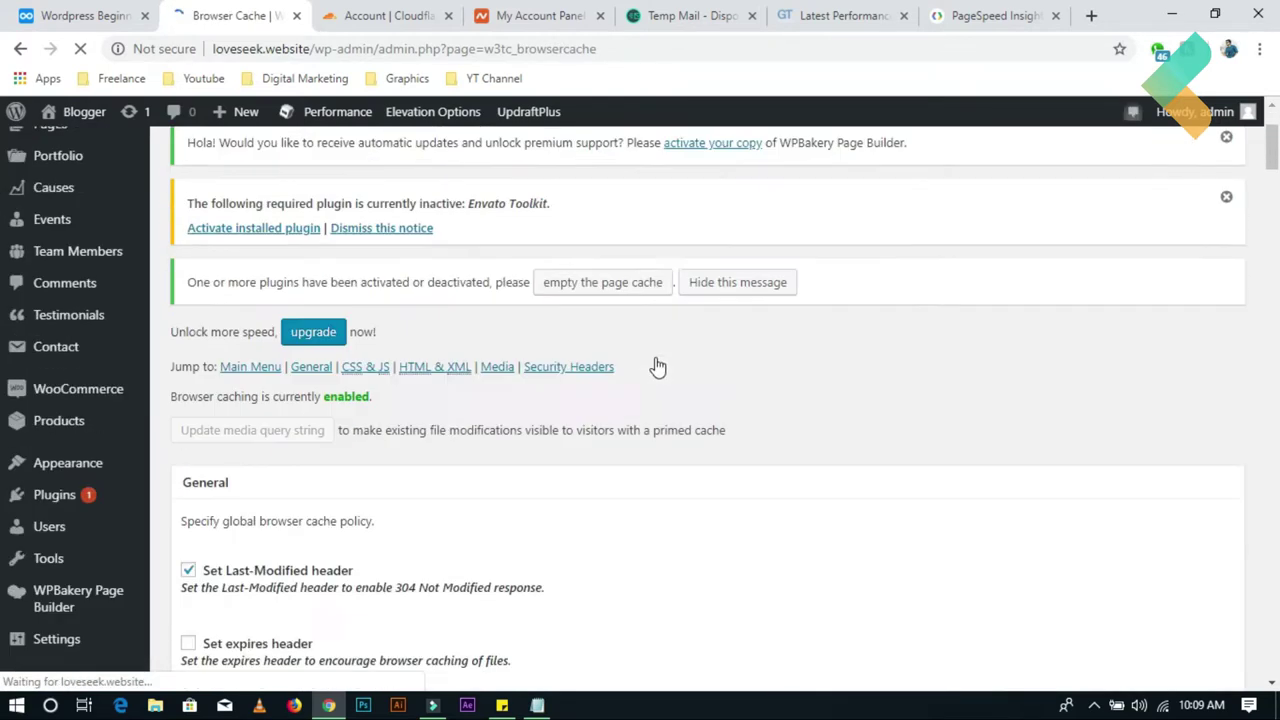
scroll(560, 370, down, 3)
scroll(403, 340, up, 1)
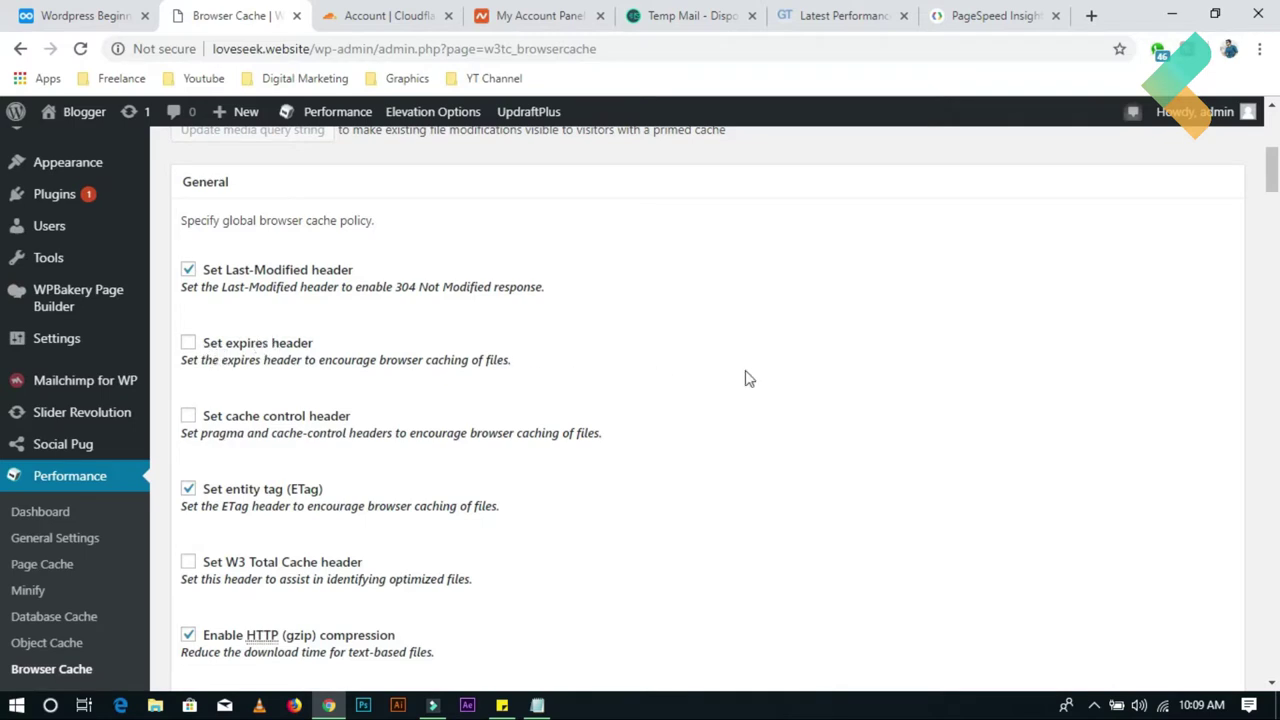
scroll(389, 386, down, 3)
scroll(386, 378, down, 6)
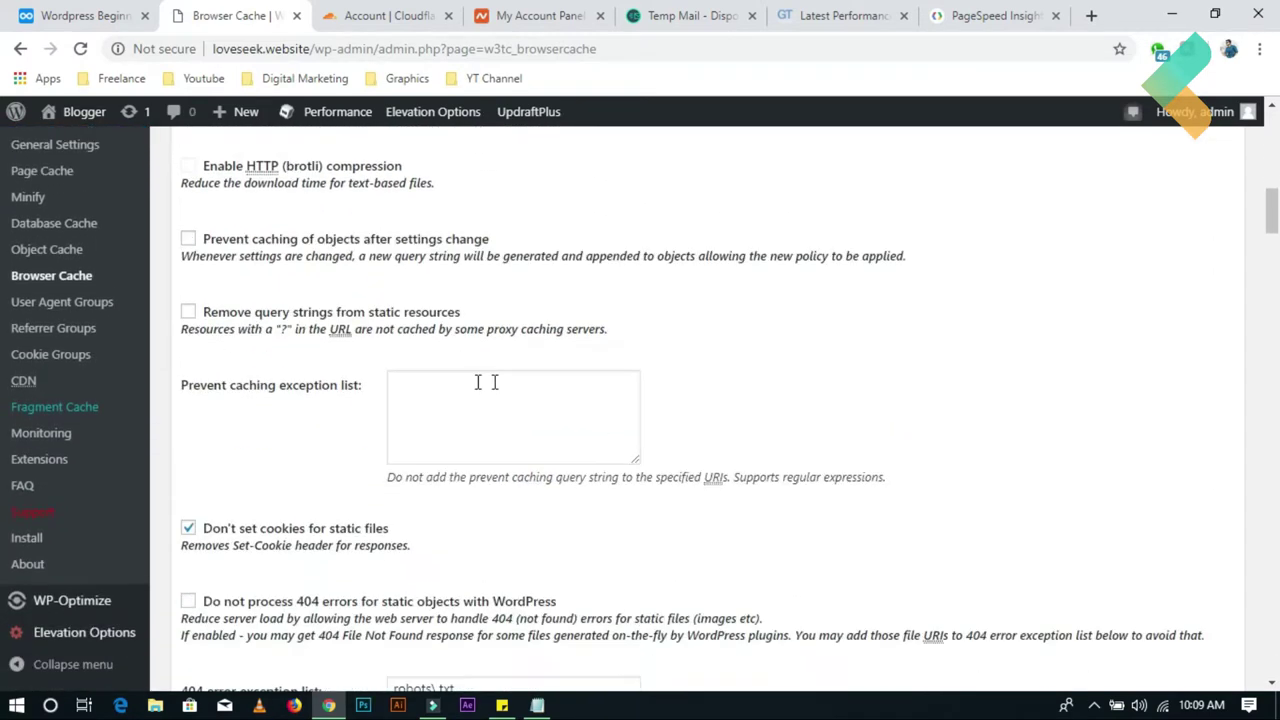
scroll(597, 391, down, 4)
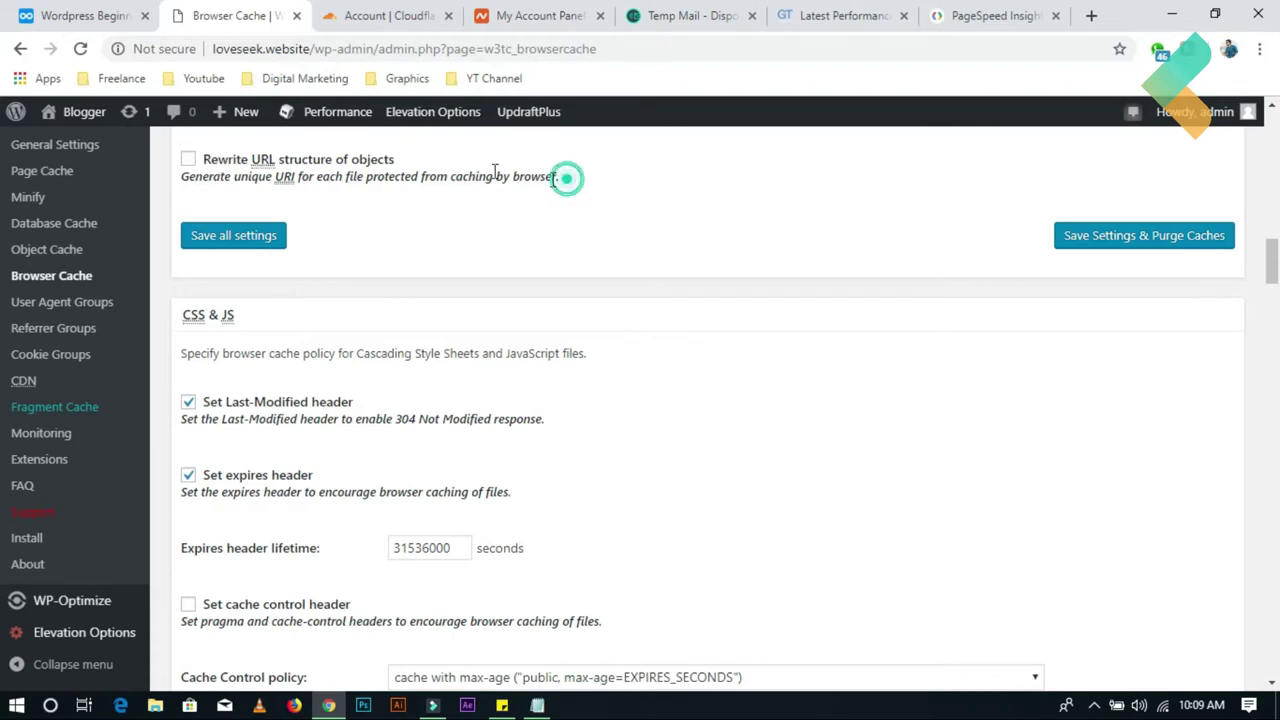
drag(566, 177, 233, 152)
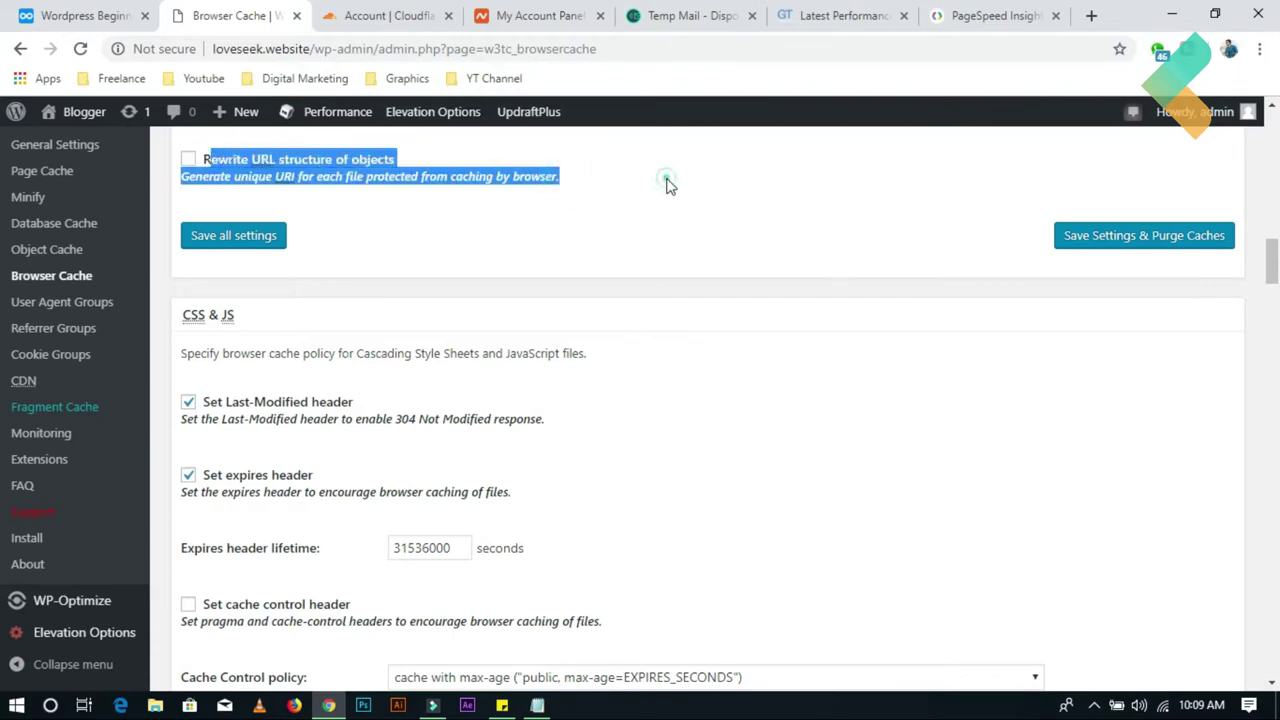